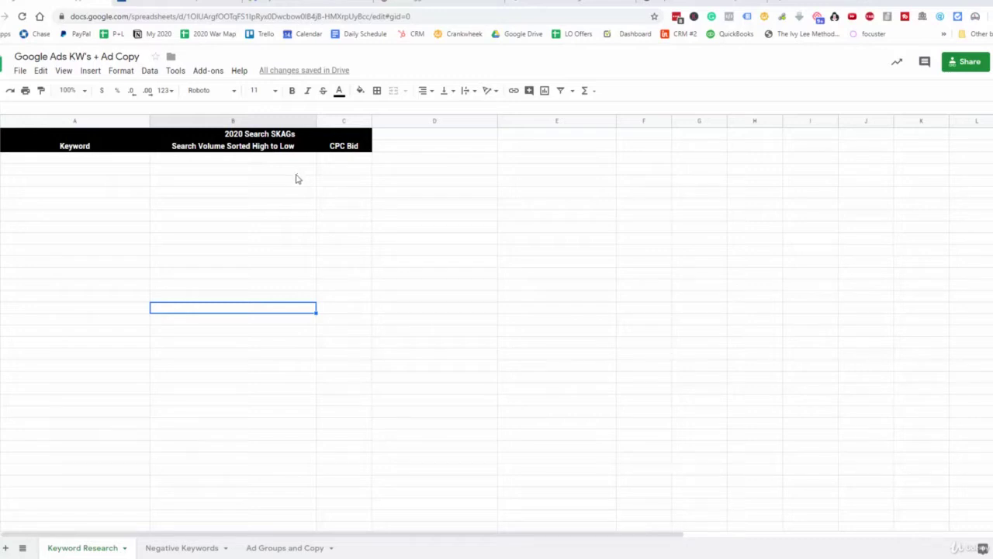
# Switch to the Clean Crawls website and review the services it offers
pyautogui.click(116, 215)
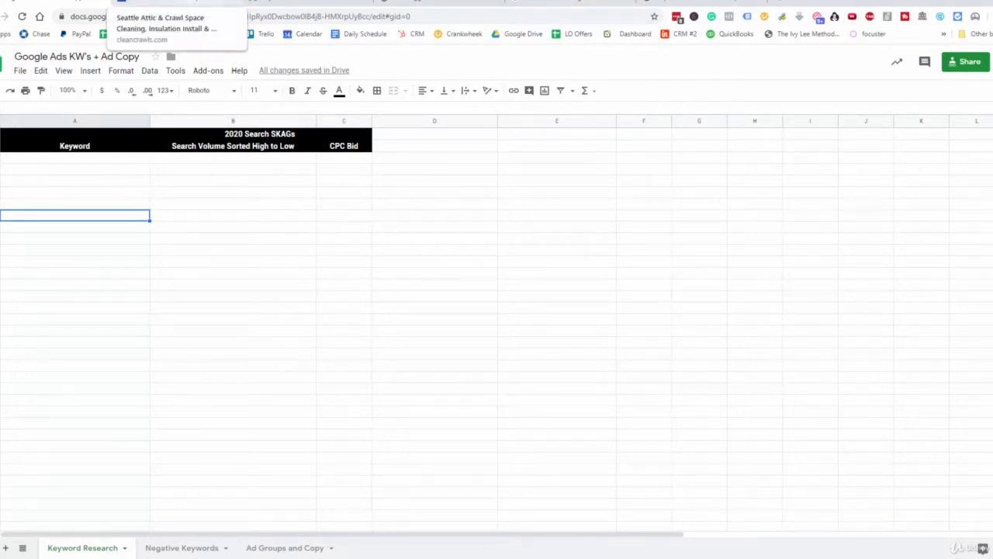
pyautogui.click(171, 3)
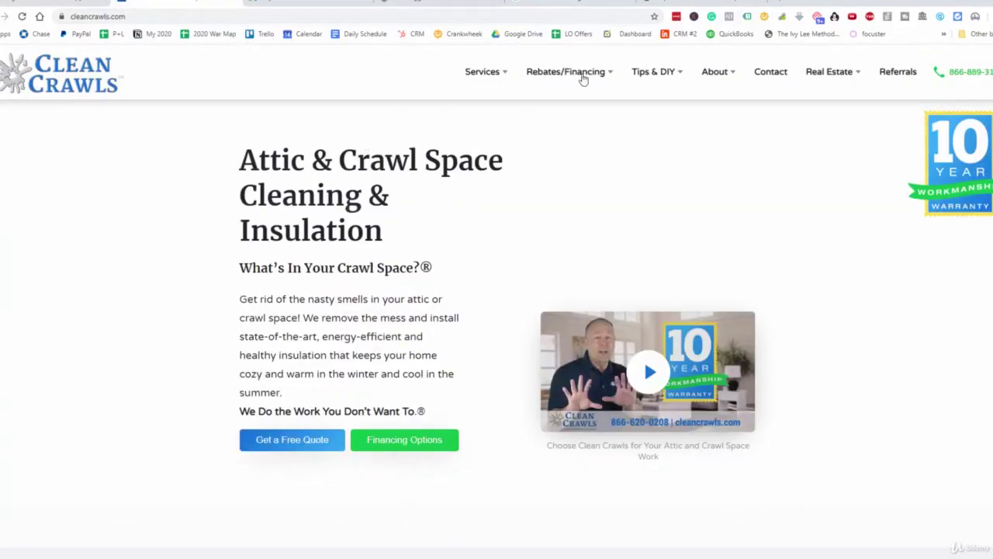
pyautogui.click(500, 75)
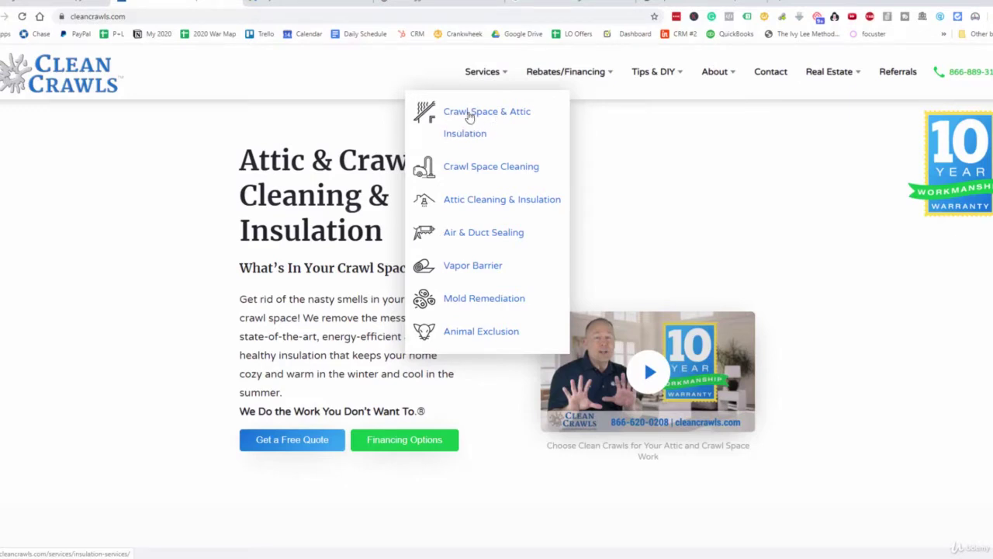
# Enter "crawl space cleaning" and "crawl space insulation" as the first two entries of the spreadsheet's Keyword column
pyautogui.click(62, 5)
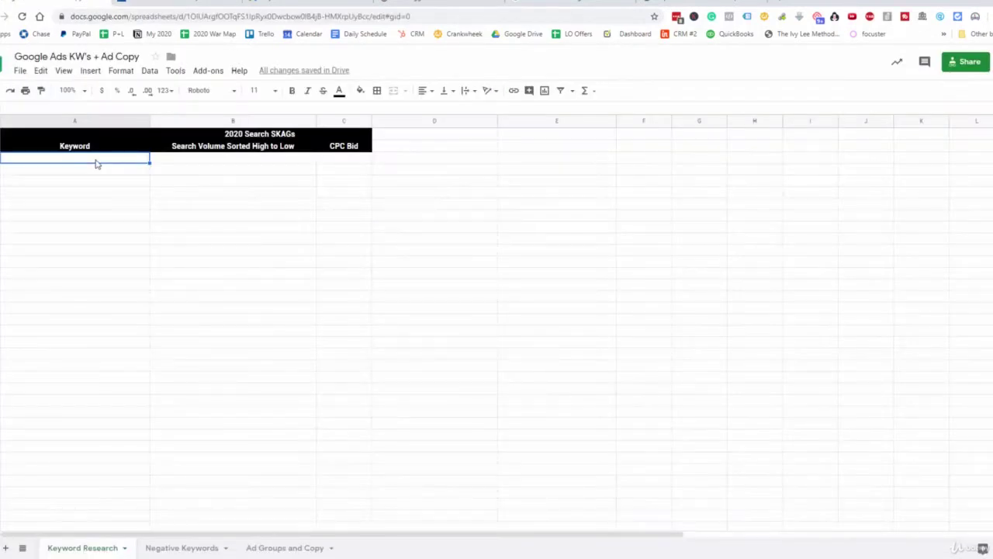
pyautogui.write('Craw')
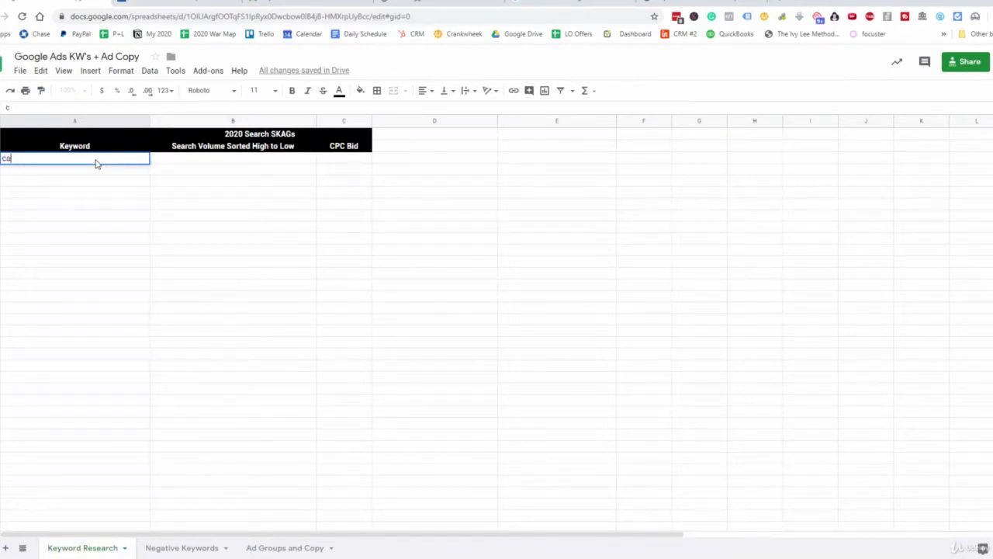
pyautogui.write('rawl space c;ea')
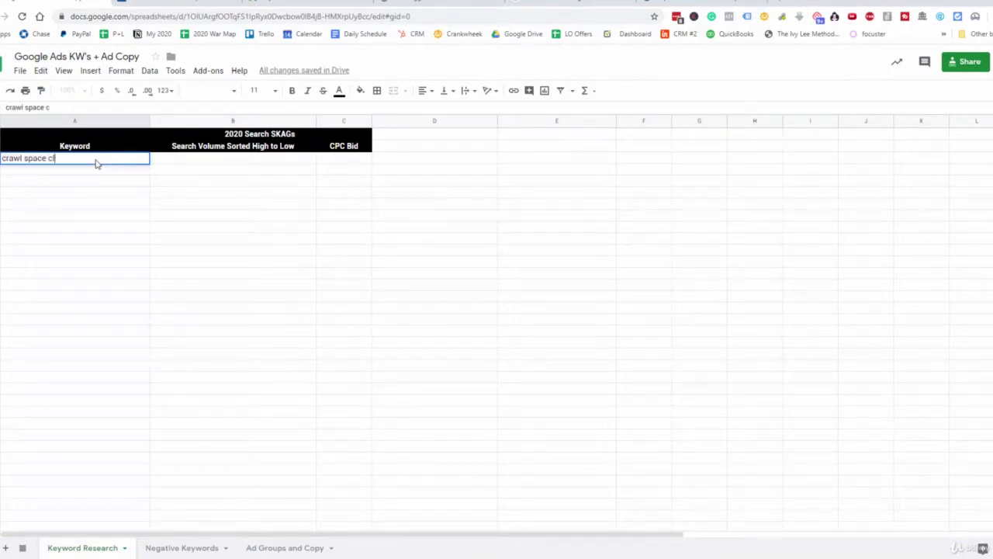
pyautogui.write('eaning')
pyautogui.press('Return')
pyautogui.write('crawl s')
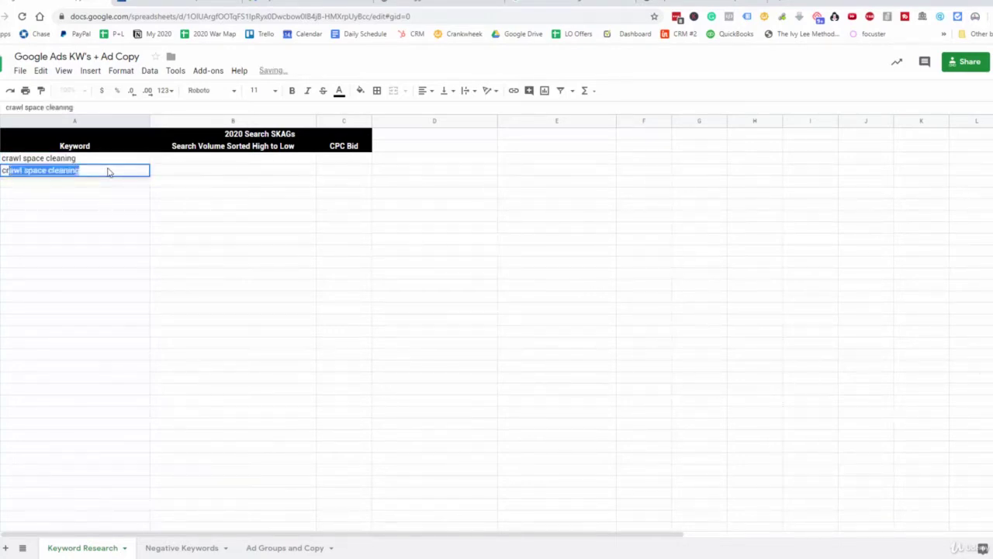
pyautogui.write('pace ')
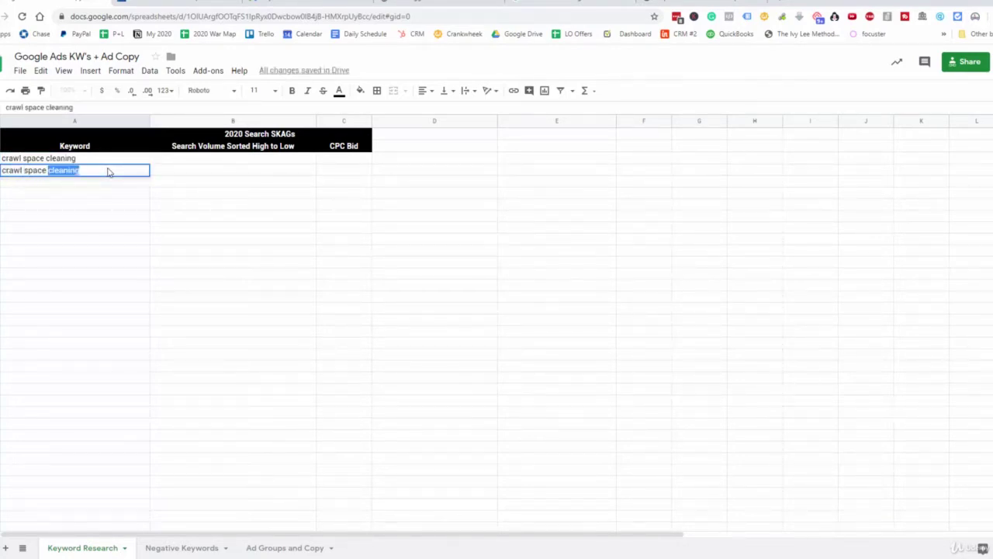
pyautogui.write('insulation')
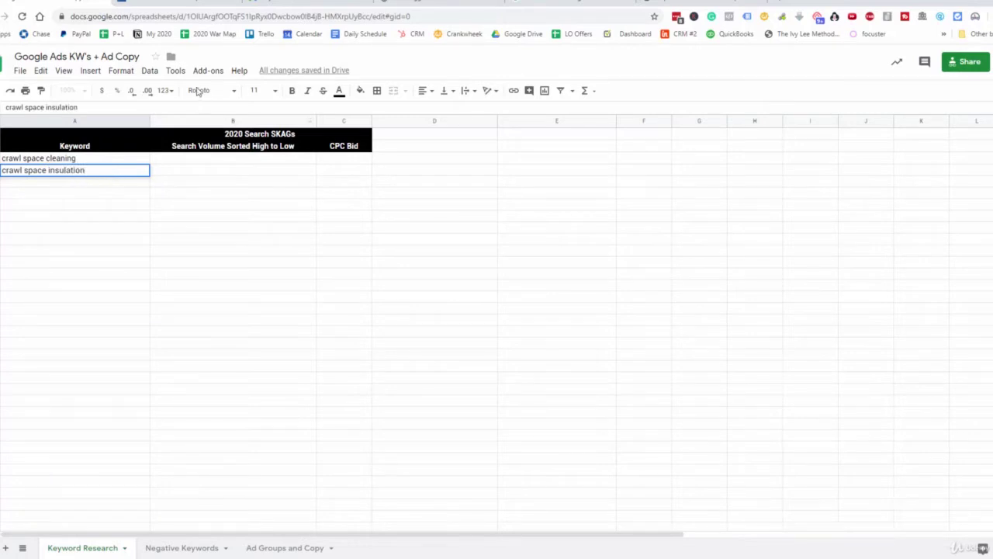
# Check the services on the Clean Crawls site and add "attic cleaning" and "attic insultation" below the existing keywords
pyautogui.click(248, 7)
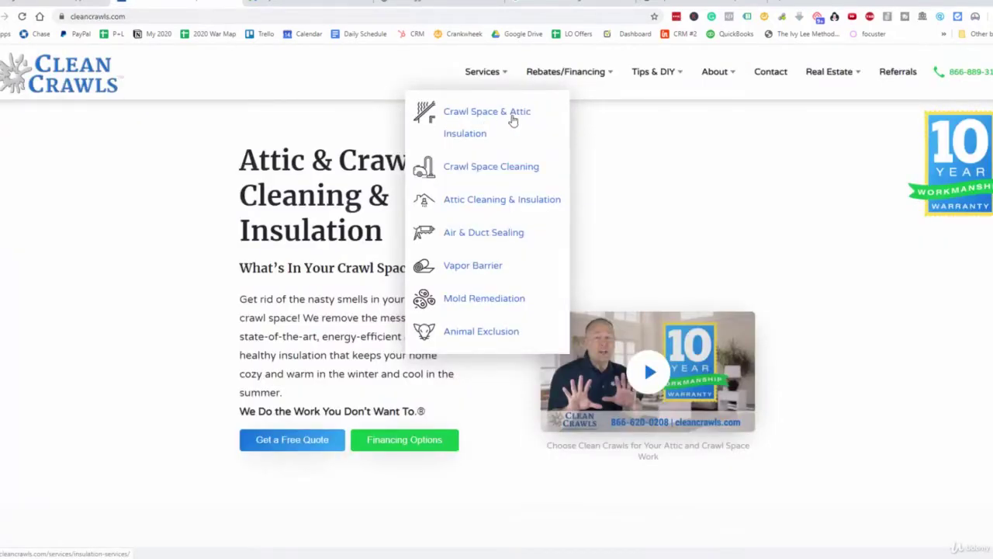
pyautogui.hotkey('ctrl', 'shift', 'Tab')
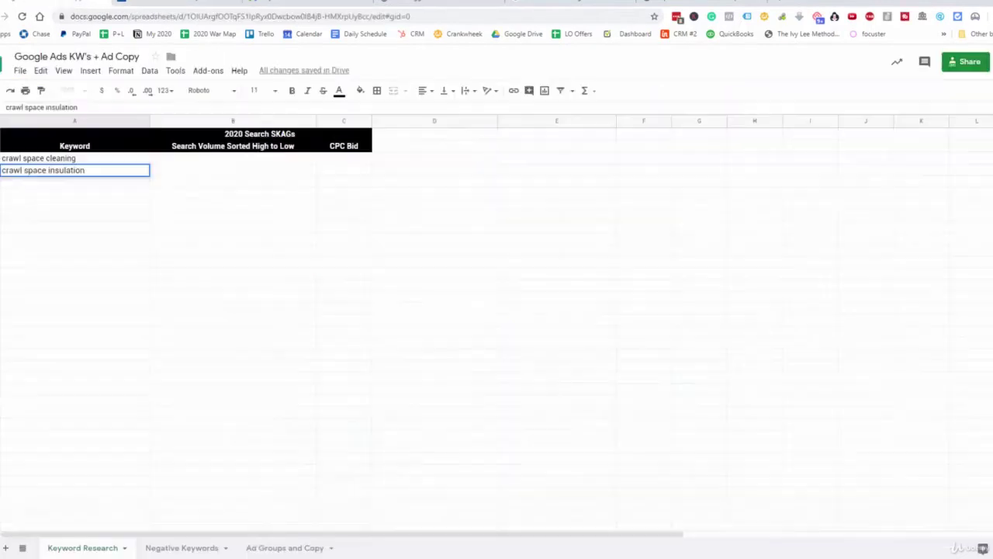
pyautogui.click(57, 183)
pyautogui.write('atti')
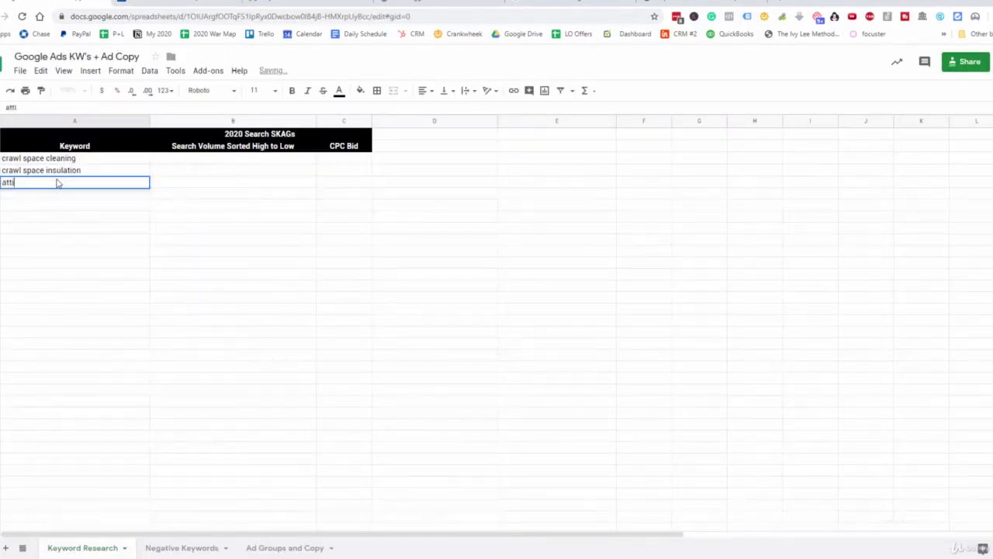
pyautogui.write('c cleaning')
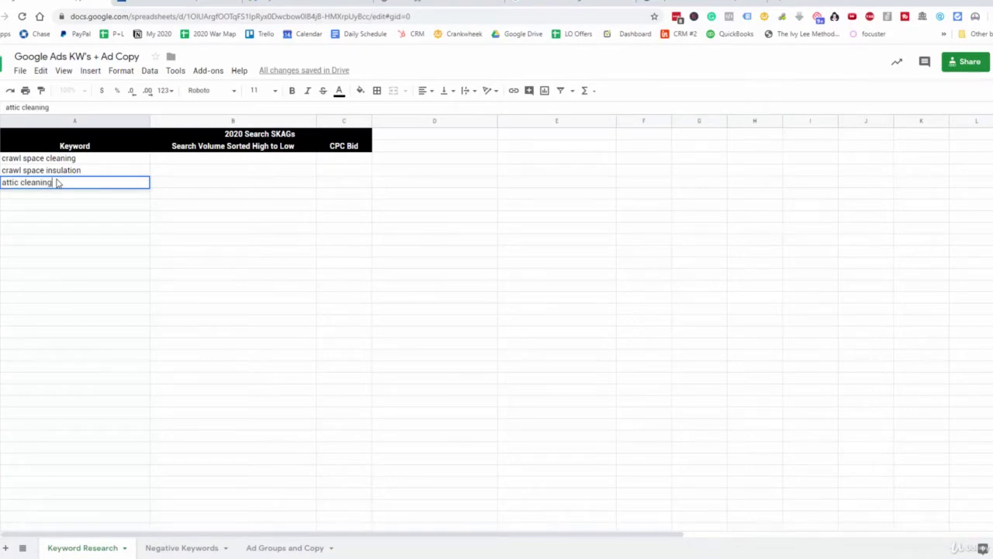
pyautogui.click(12, 197)
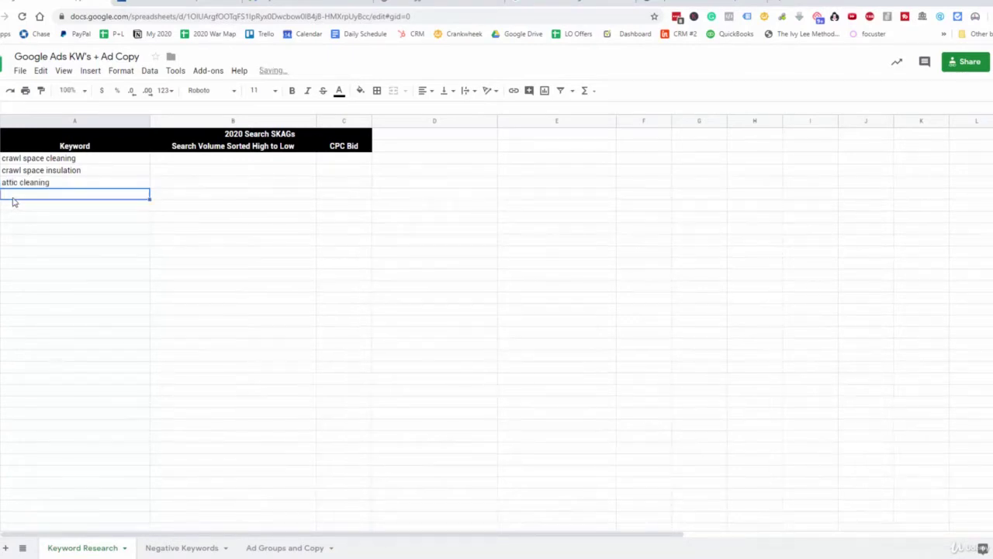
pyautogui.write('attic insultation')
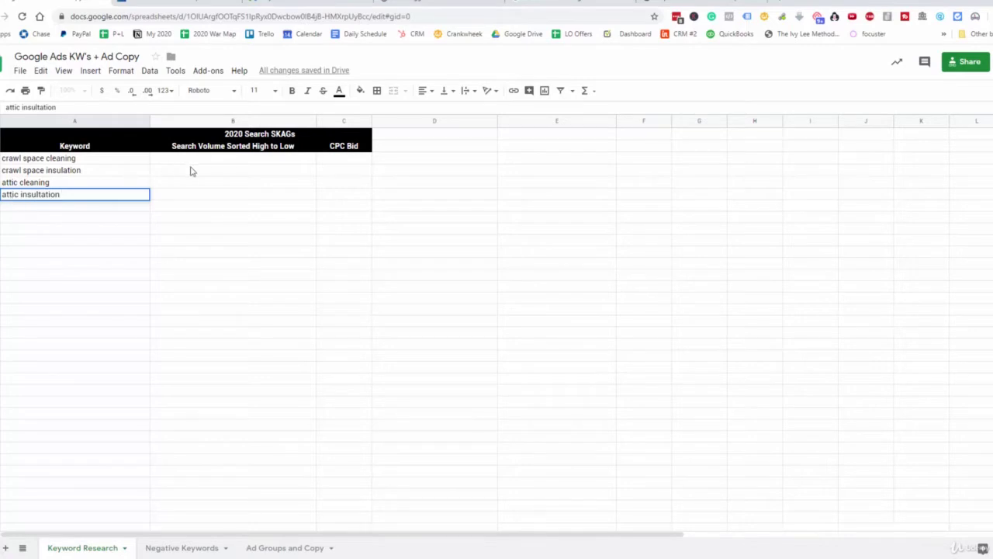
pyautogui.click(203, 170)
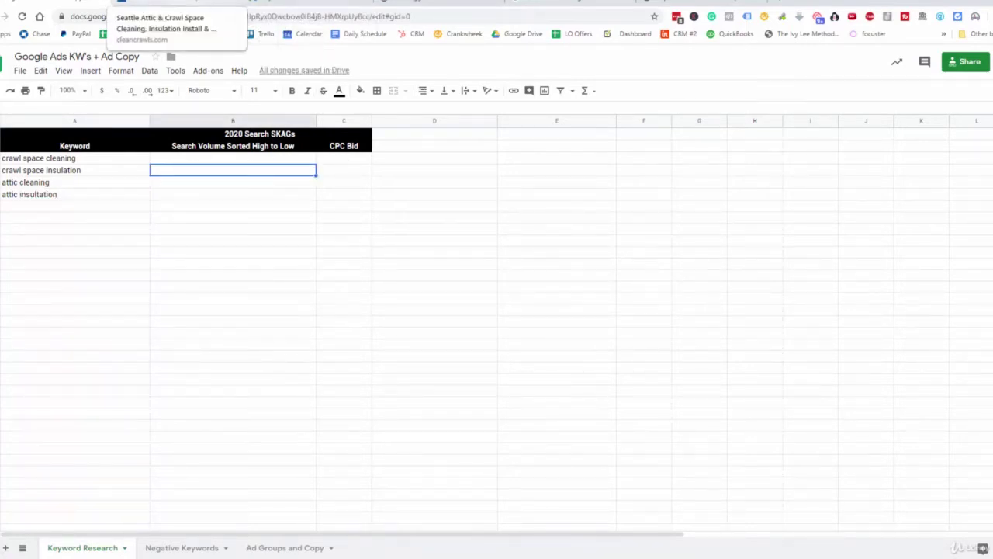
# Look over the remaining services on the Clean Crawls website and return to the keyword spreadsheet
pyautogui.click(182, 3)
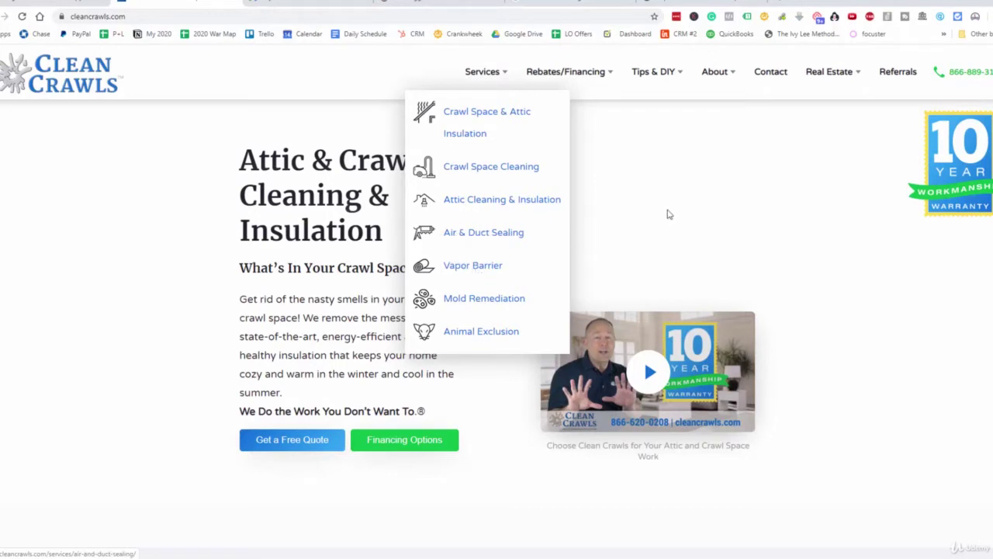
pyautogui.click(107, 3)
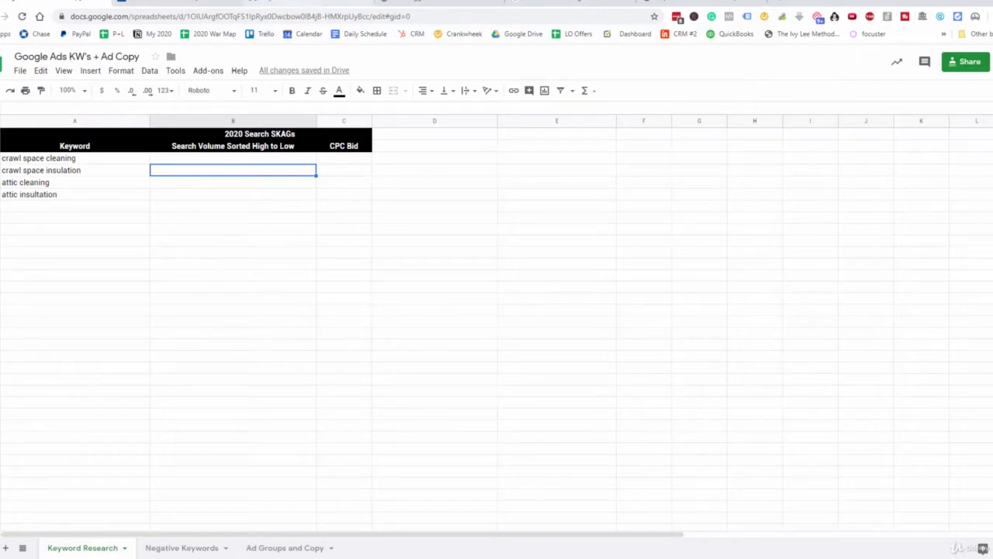
# Copy the keyword "crawl space cleaning" from the sheet and get new keyword ideas for it in Google Ads Keyword Planner
pyautogui.doubleClick(59, 159)
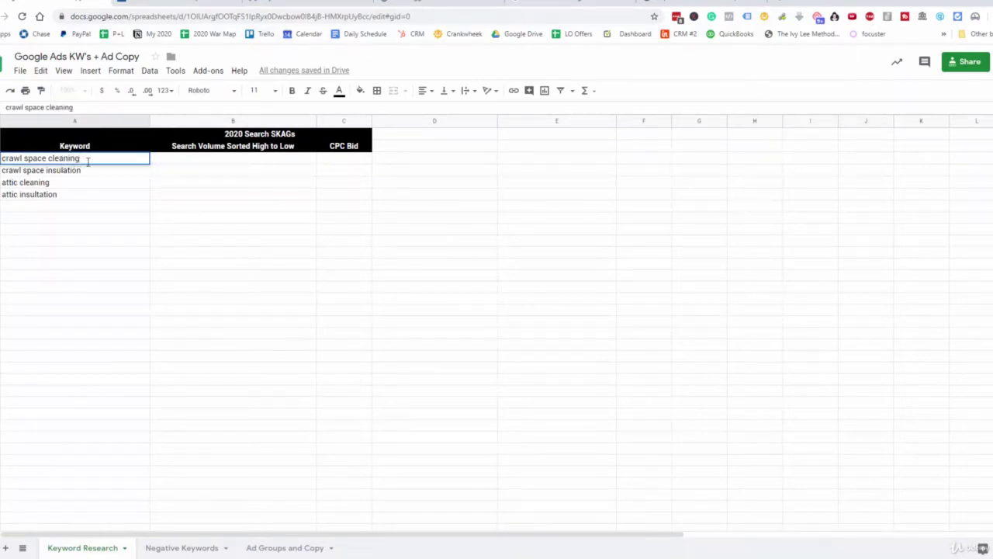
pyautogui.moveTo(87, 161); pyautogui.dragTo(24, 160)
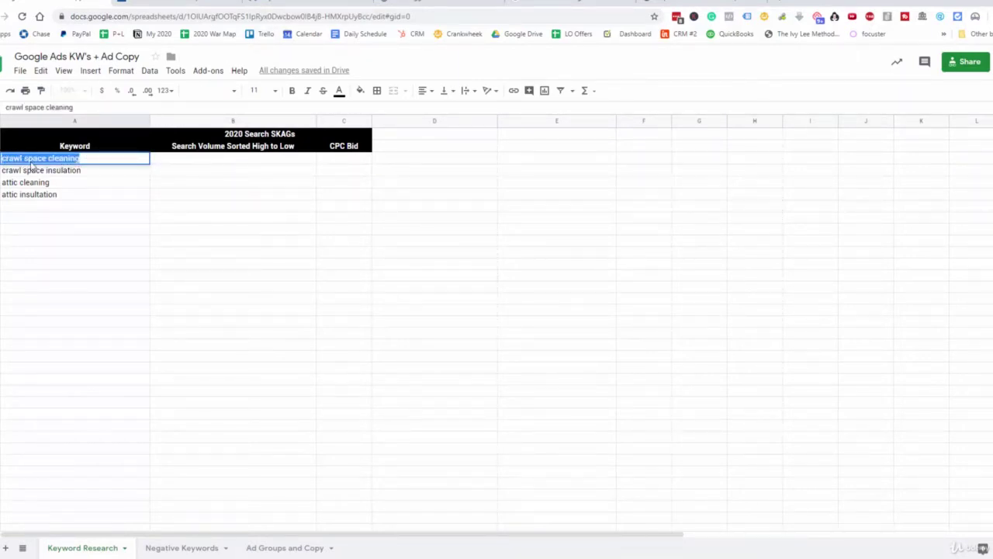
pyautogui.rightClick(31, 162)
pyautogui.click(87, 199)
pyautogui.click(310, 3)
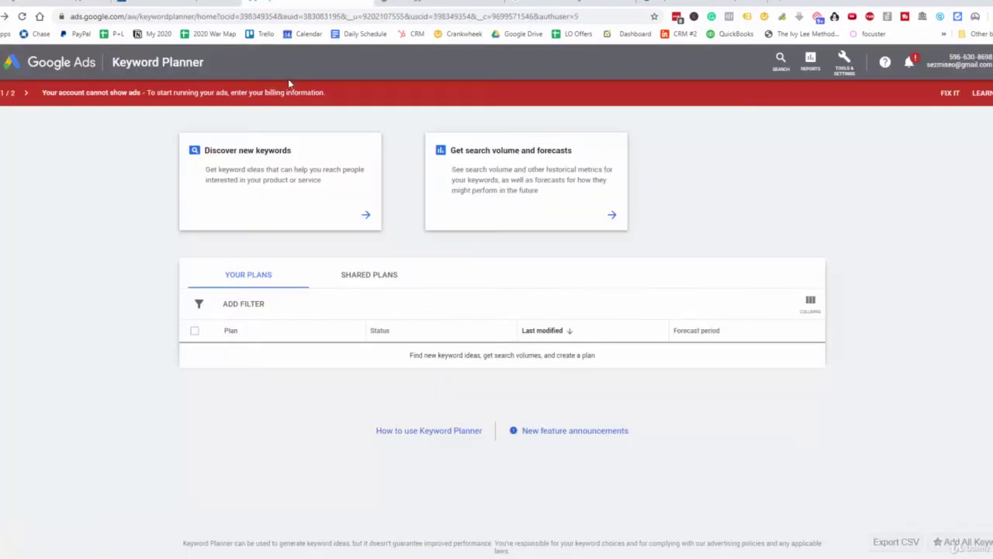
pyautogui.click(276, 163)
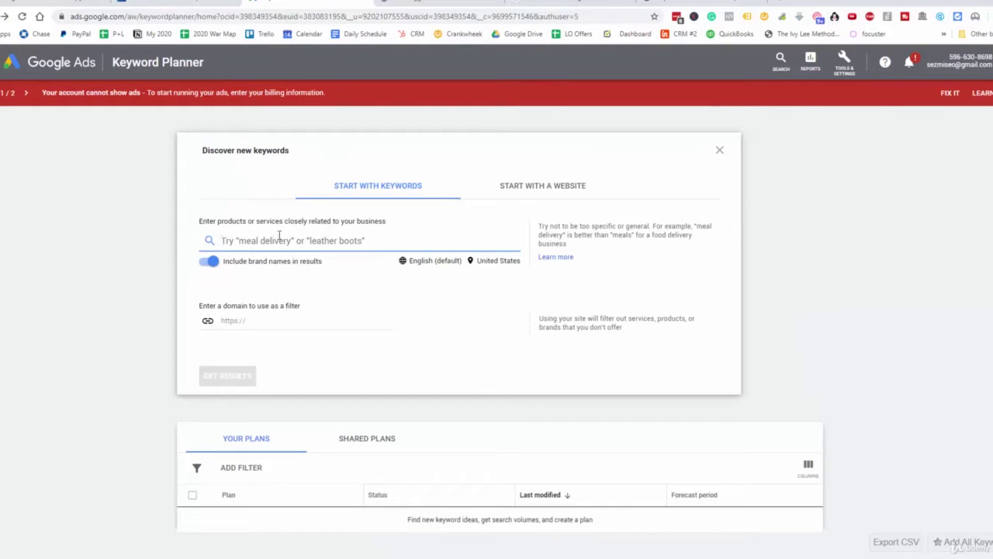
pyautogui.hotkey('ctrl', 'v')
pyautogui.click(227, 375)
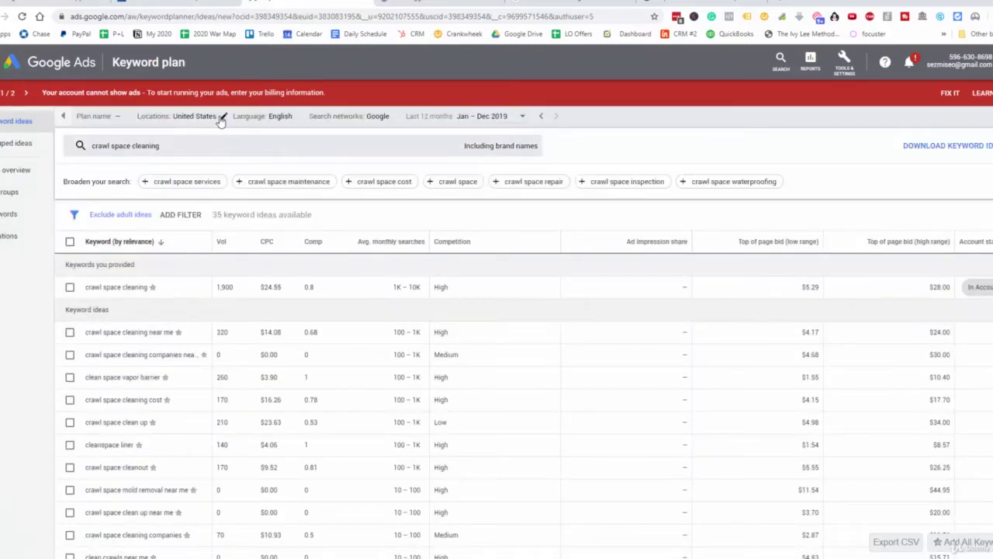
# Set the keyword plan's target location to Seattle, Washington, United States, and remove the country-wide United States target
pyautogui.click(222, 117)
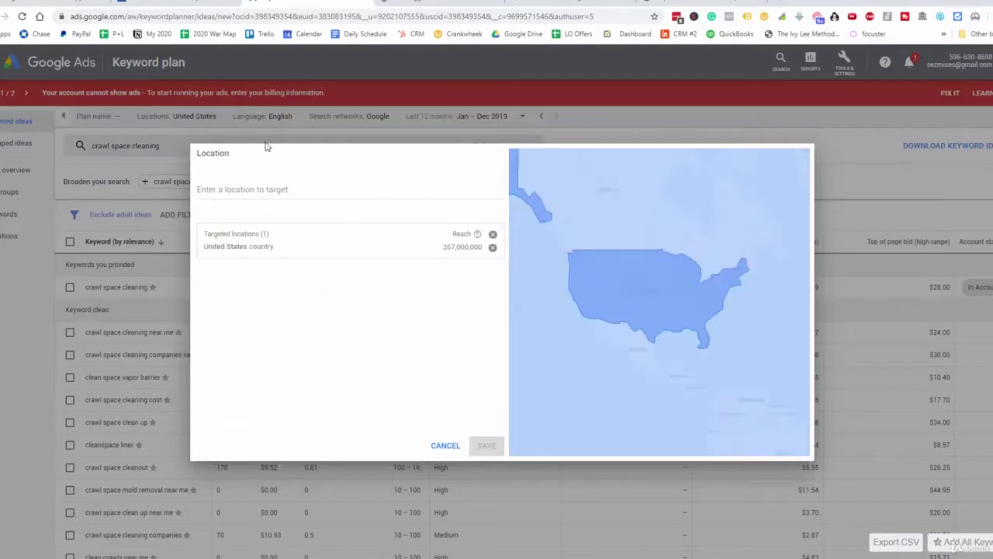
pyautogui.click(275, 191)
pyautogui.write('seattle')
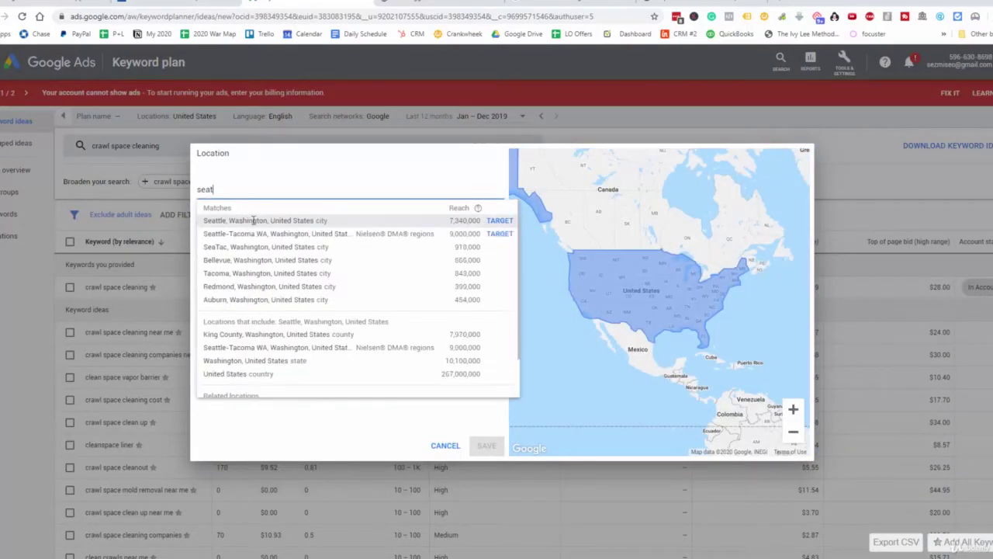
pyautogui.click(256, 222)
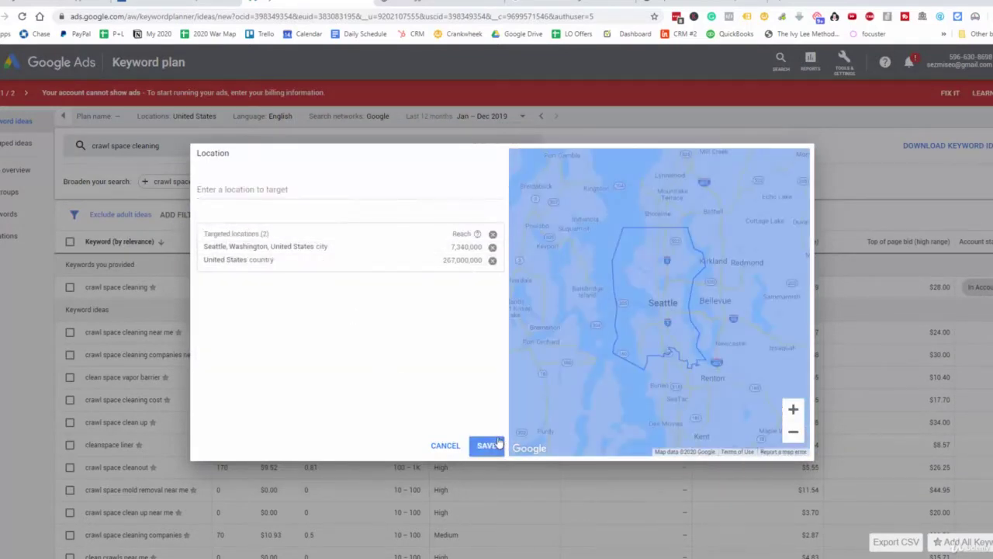
pyautogui.click(492, 260)
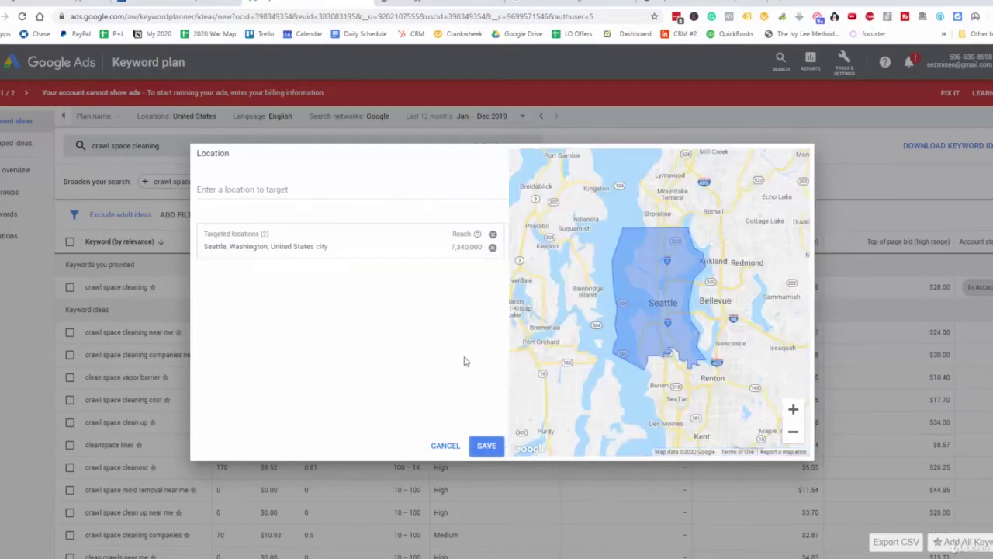
pyautogui.click(486, 446)
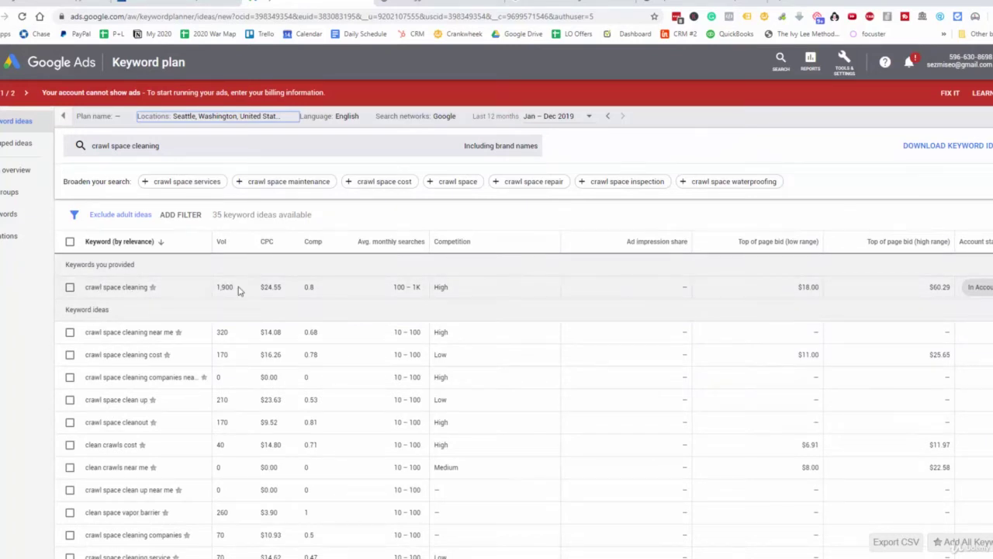
# Copy the search volume 1,900 for "crawl space cleaning" into its Search Volume cell in the Google Sheets keyword list
pyautogui.doubleClick(225, 287)
pyautogui.rightClick(225, 288)
pyautogui.click(236, 297)
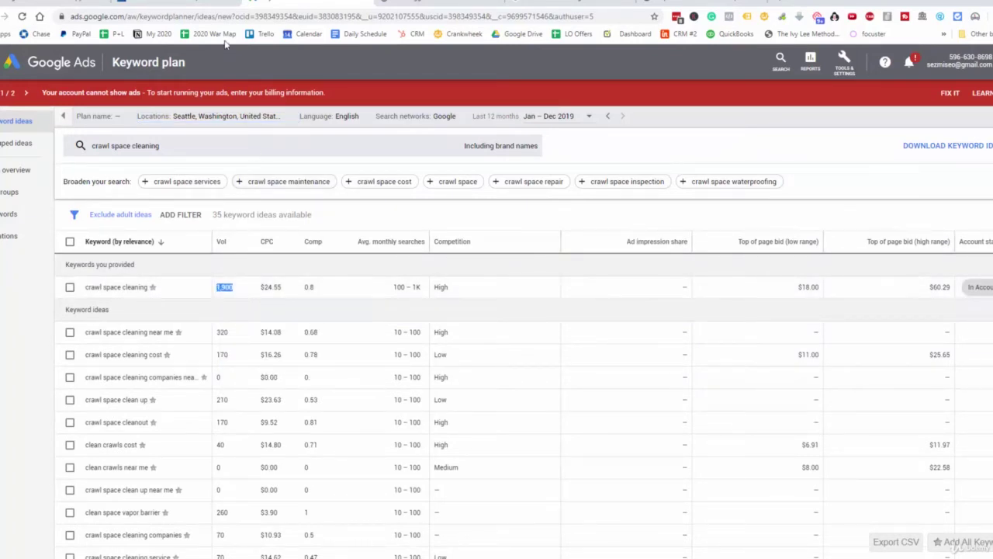
pyautogui.click(170, 5)
pyautogui.click(191, 163)
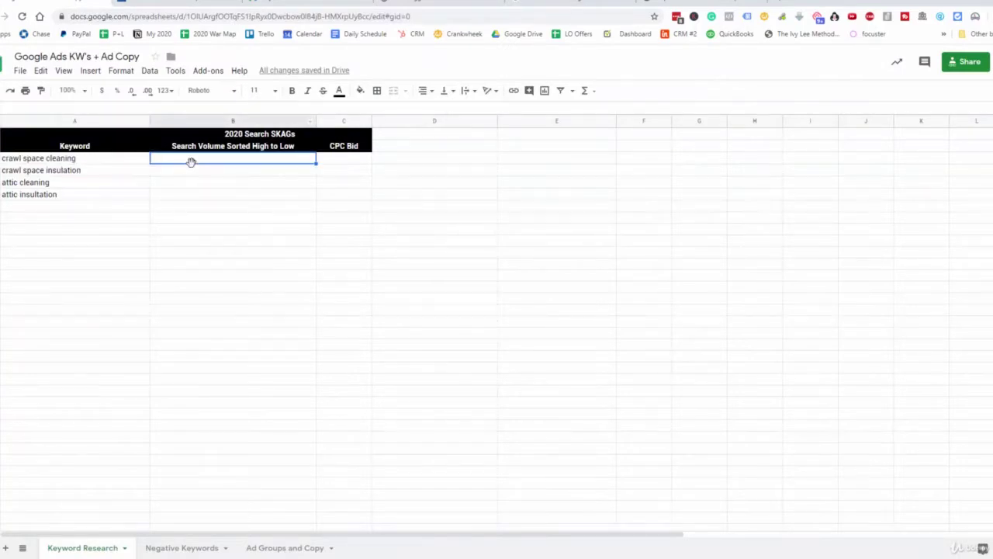
pyautogui.hotkey('ctrl', 'v')
pyautogui.press('Return')
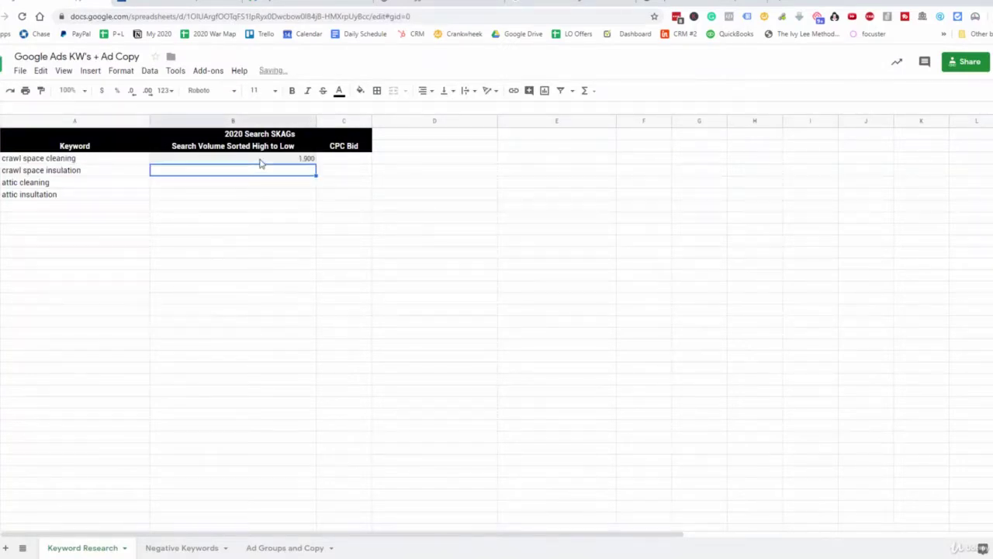
# Copy the $24.55 CPC for "crawl space cleaning" from Keyword Planner into its CPC Bid cell in the spreadsheet
pyautogui.click(337, 160)
pyautogui.click(184, 4)
pyautogui.click(256, 3)
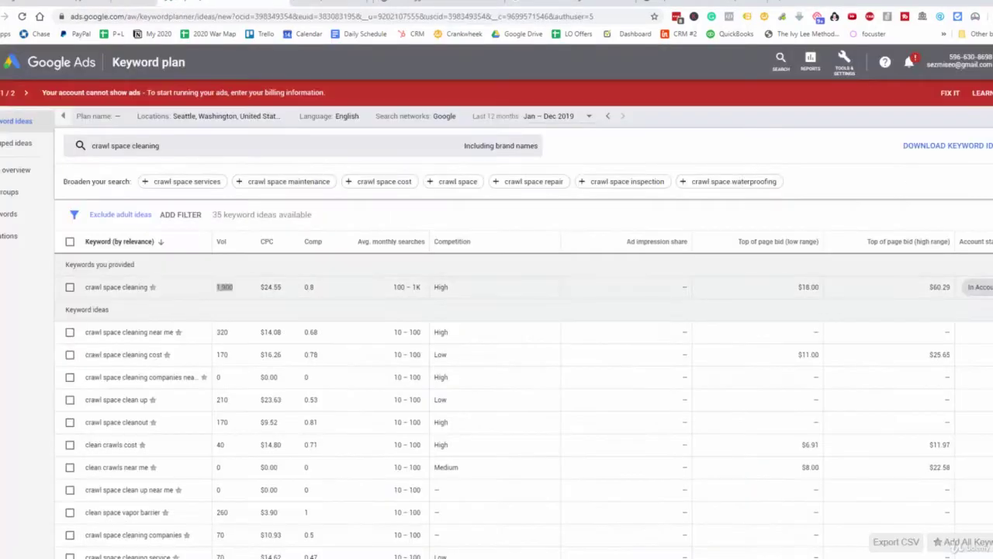
pyautogui.click(264, 287)
pyautogui.doubleClick(264, 288)
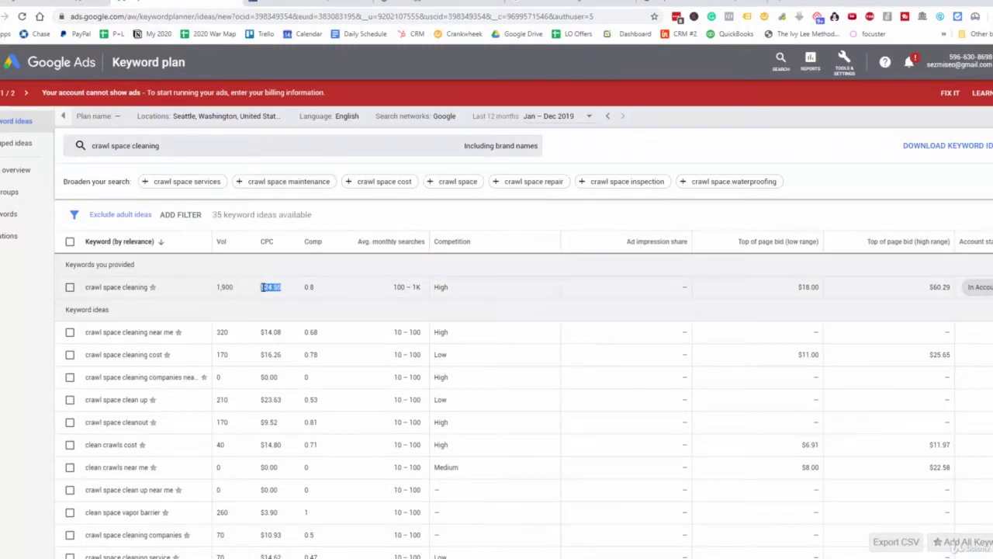
pyautogui.rightClick(267, 288)
pyautogui.click(289, 295)
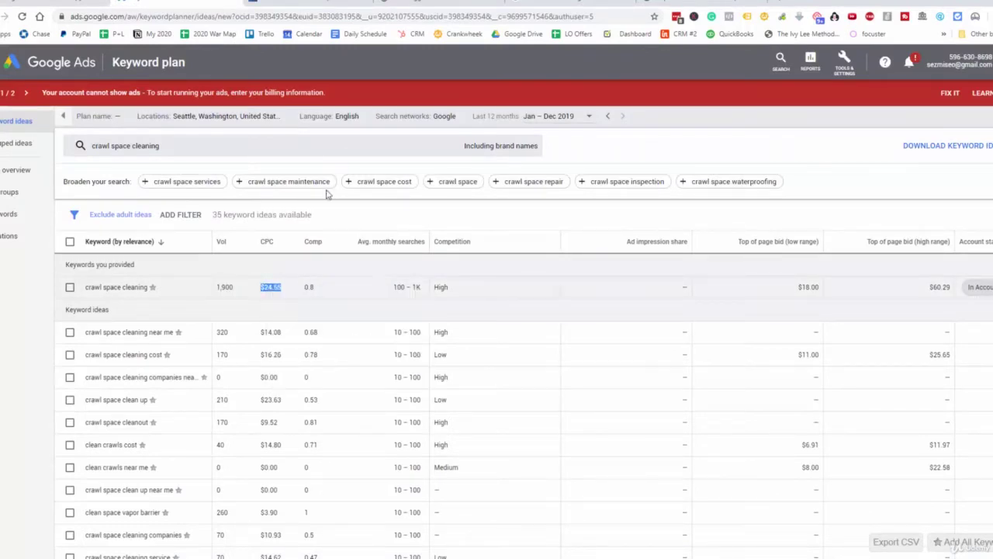
pyautogui.click(89, 6)
pyautogui.hotkey('ctrl', 'v')
pyautogui.click(285, 196)
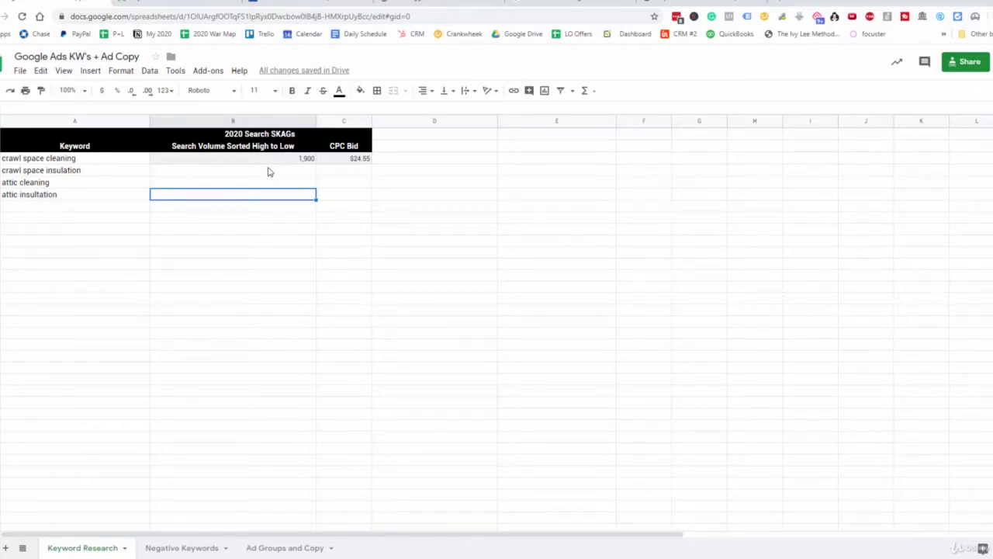
# Review the Keyword Planner ideas related to "crawl space cleaning" and return to that keyword in the Google Sheets list
pyautogui.click(305, 160)
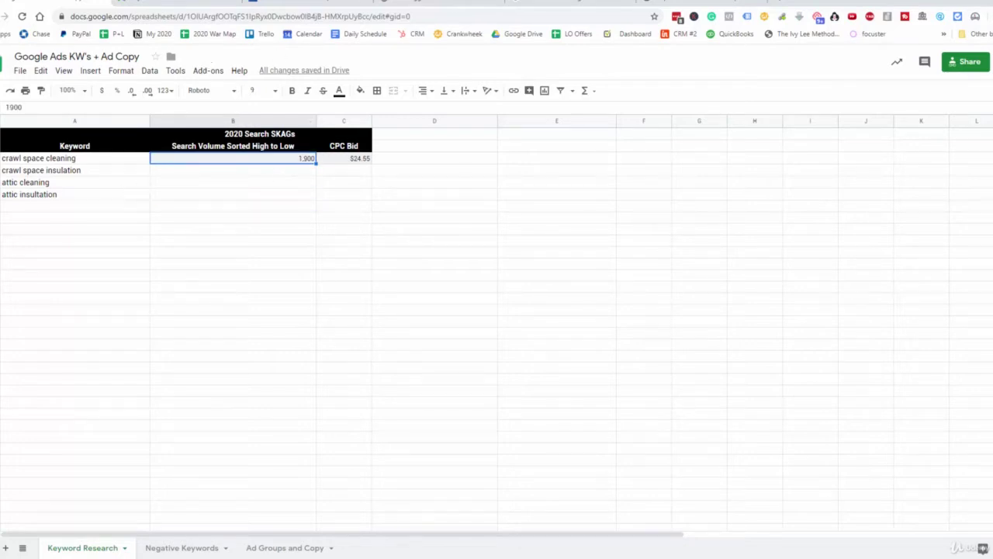
pyautogui.hotkey('ctrl', 'Tab')
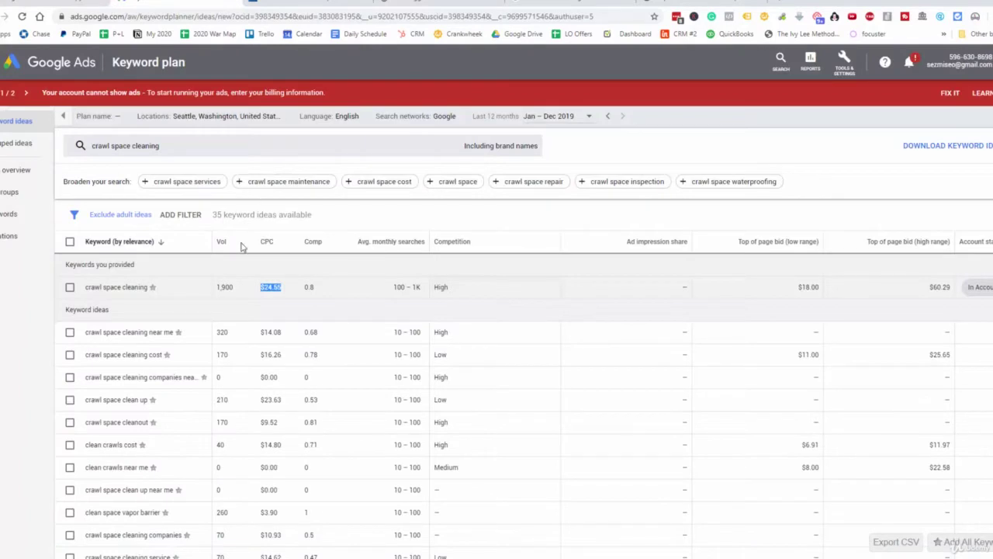
pyautogui.moveTo(147, 287); pyautogui.dragTo(85, 290)
pyautogui.click(87, 291)
pyautogui.moveTo(85, 287); pyautogui.dragTo(146, 287)
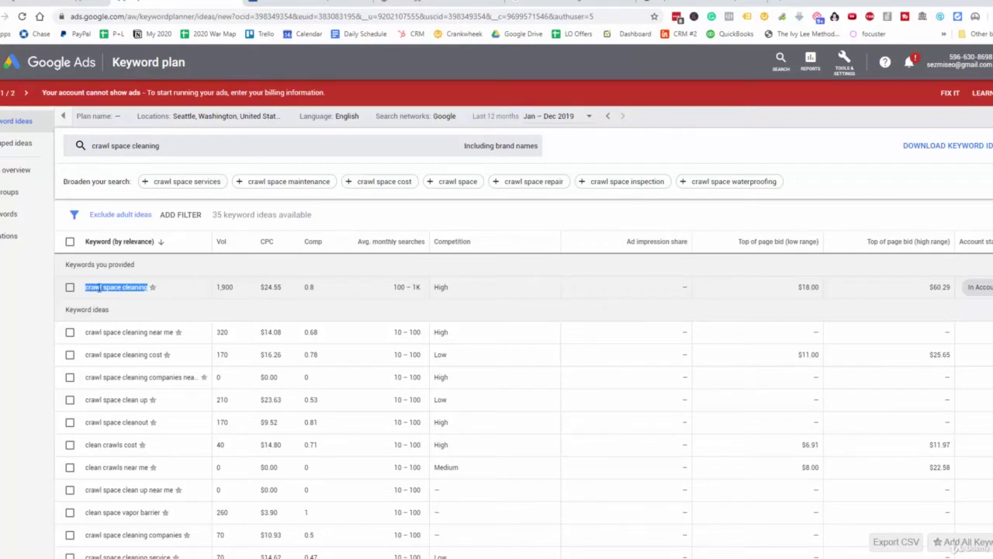
pyautogui.scroll(-1, 128, 295)
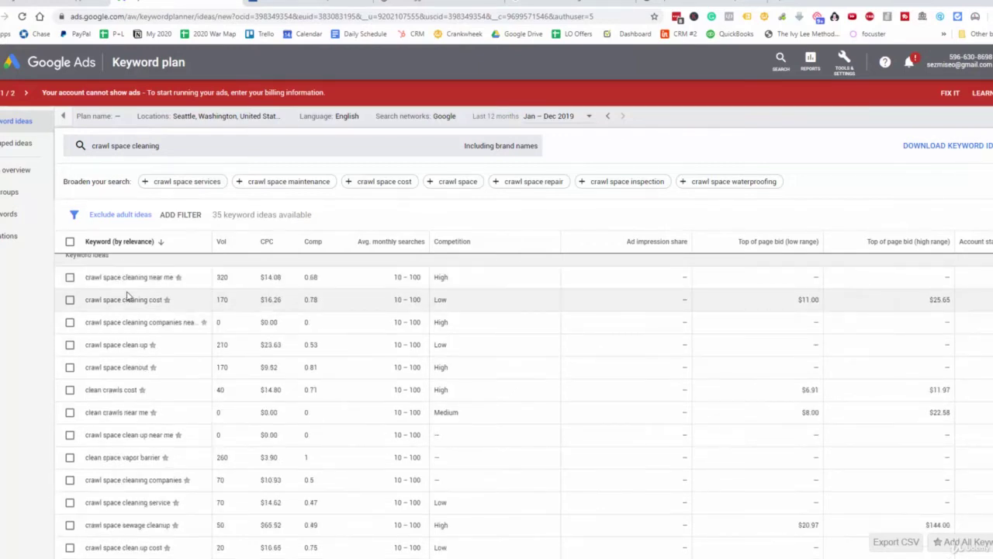
pyautogui.scroll(1, 128, 295)
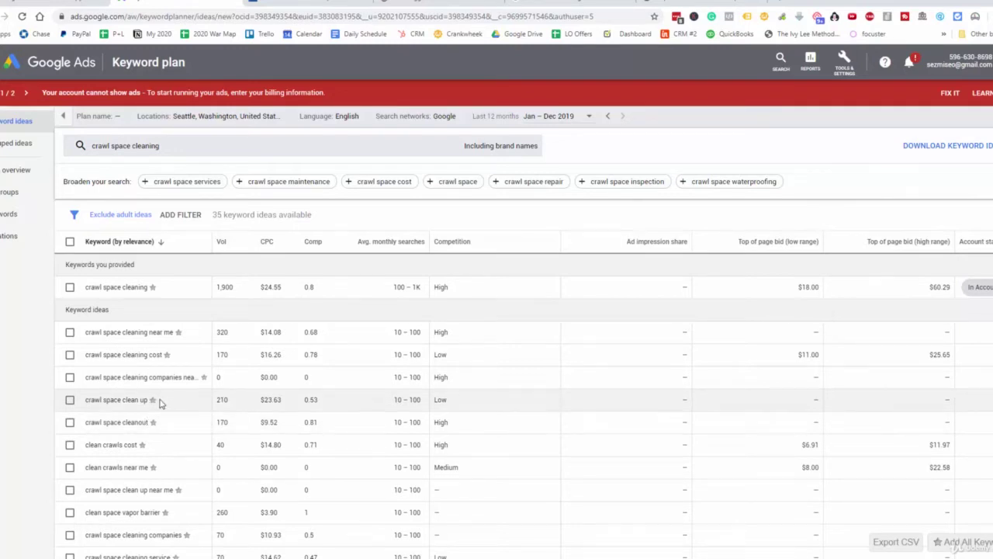
pyautogui.scroll(-1, 161, 403)
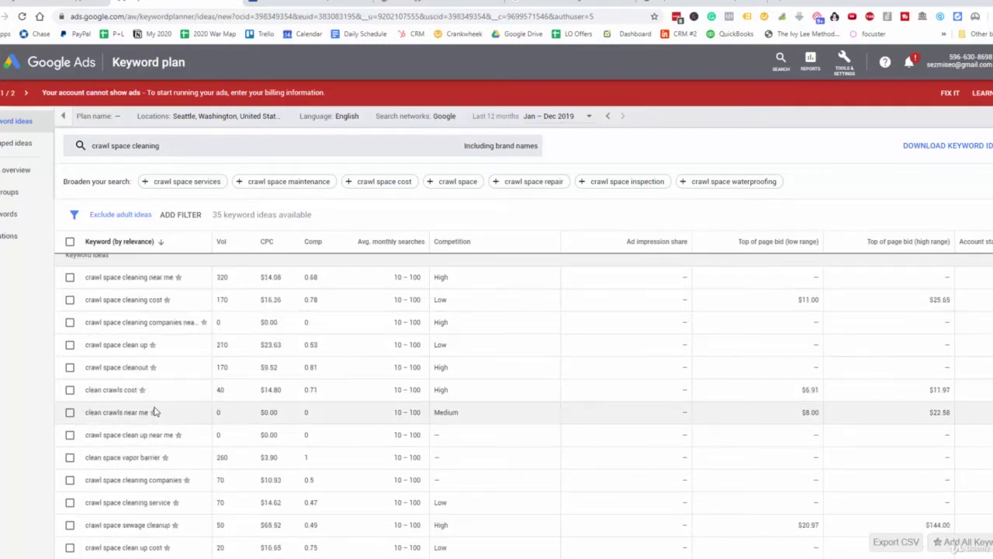
pyautogui.scroll(-1, 154, 411)
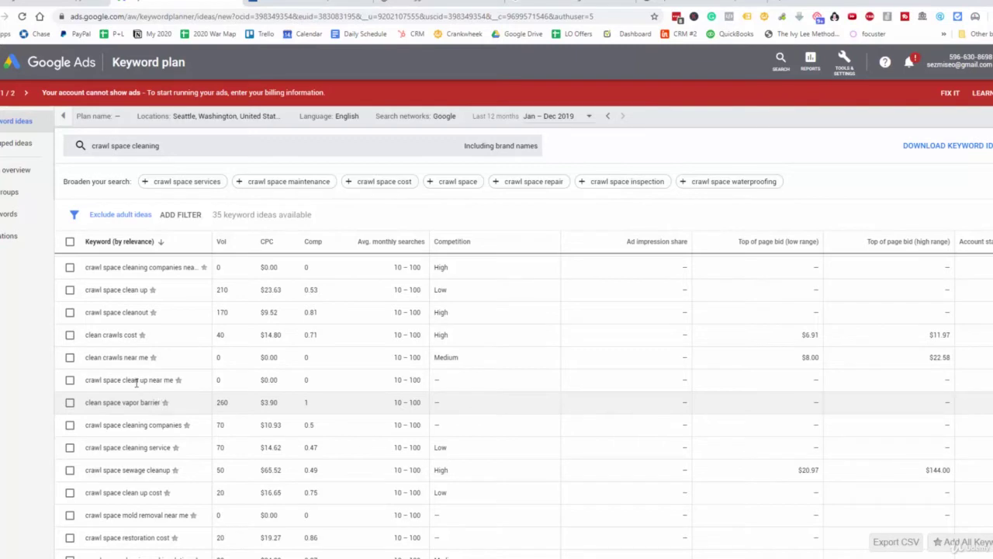
pyautogui.scroll(-1, 136, 383)
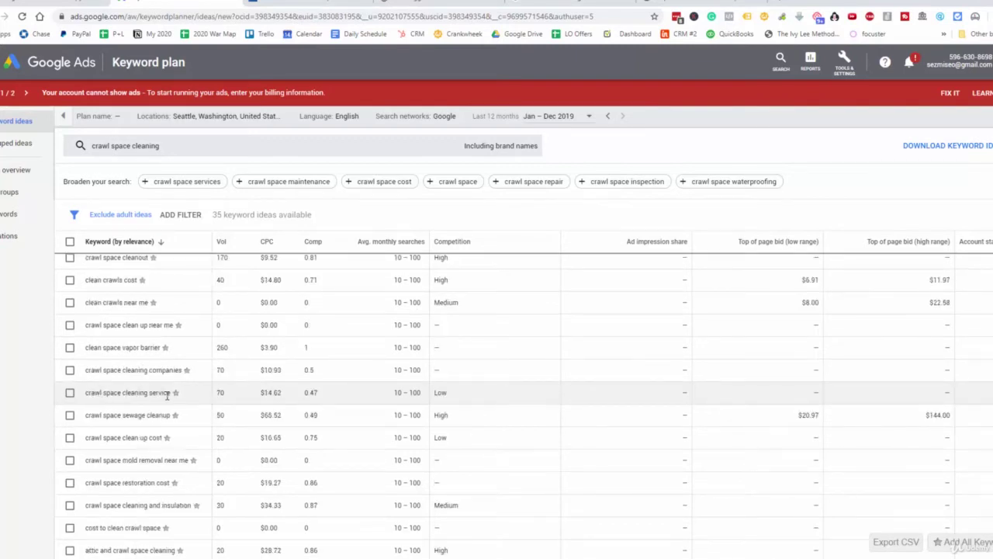
pyautogui.scroll(-1, 109, 403)
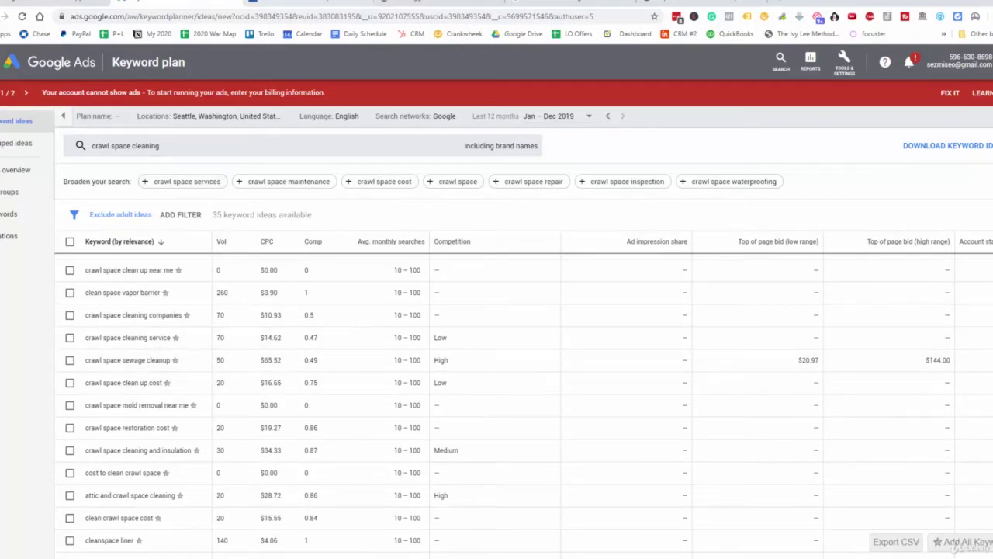
pyautogui.click(117, 4)
pyautogui.click(104, 208)
pyautogui.click(49, 159)
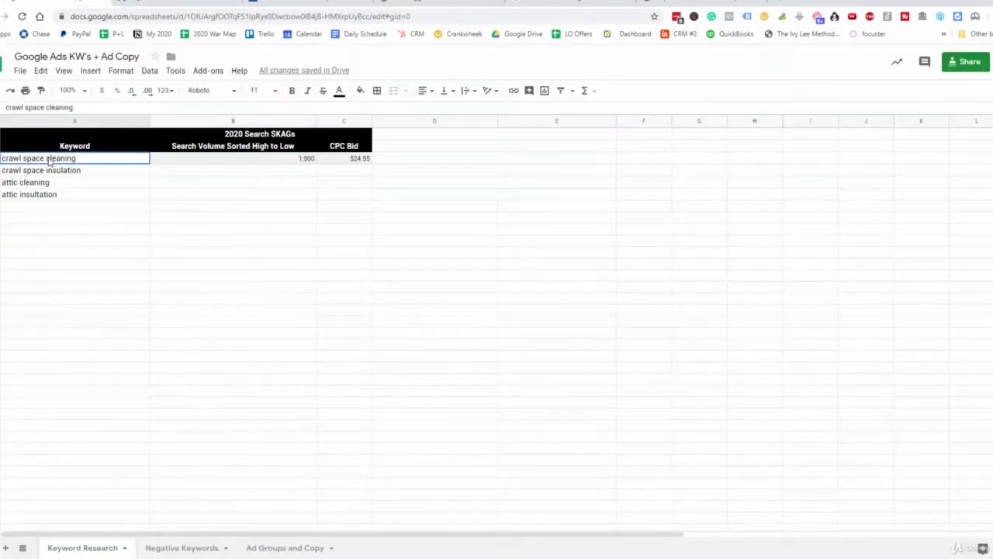
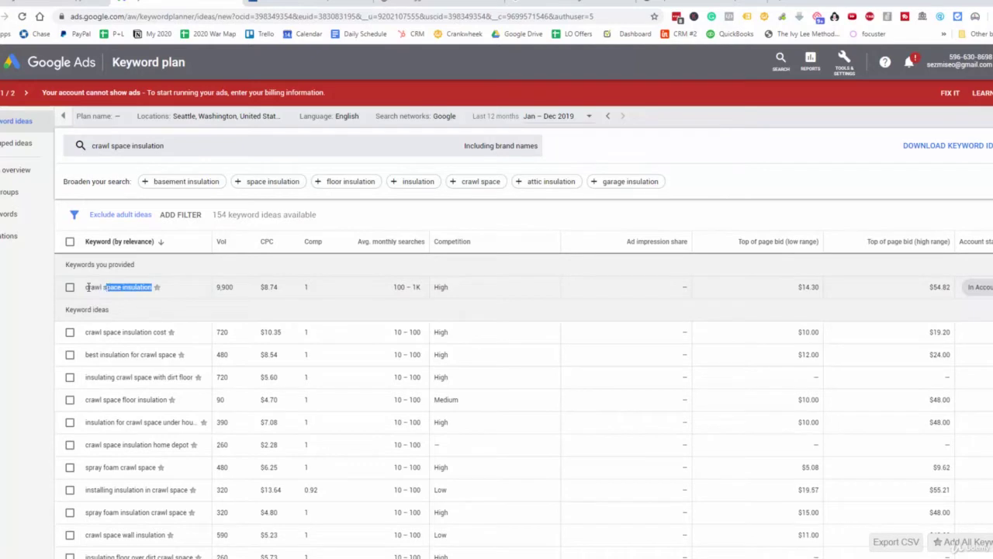
# Copy the 9,900 search volume for "crawl space insulation" from Keyword Planner into the sheet's Search Volume column
pyautogui.click(102, 287)
pyautogui.tripleClick(100, 287)
pyautogui.moveTo(234, 287); pyautogui.dragTo(214, 287)
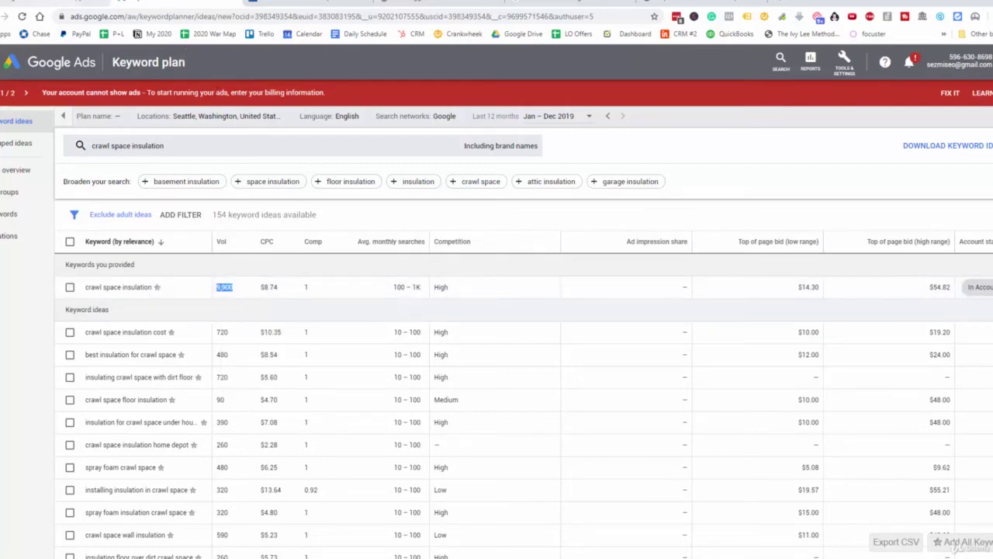
pyautogui.hotkey('ctrl', 'c')
pyautogui.hotkey('ctrl', 'Tab')
pyautogui.click(177, 171)
pyautogui.hotkey('ctrl', 'v')
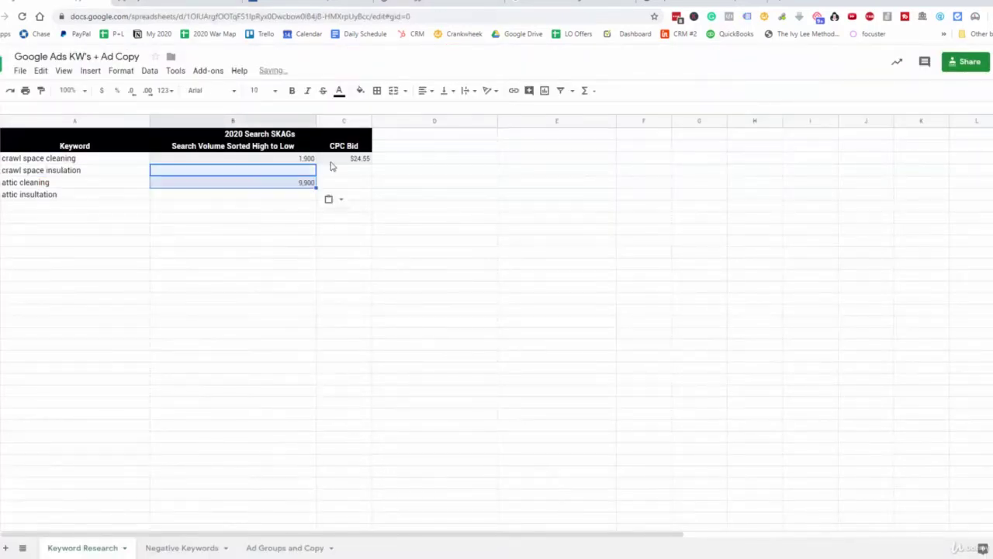
# Move the misplaced 9,900 from the "attic cleaning" row to the Search Volume cell of "crawl space insulation"
pyautogui.click(302, 184)
pyautogui.hotkey('ctrl', 'c')
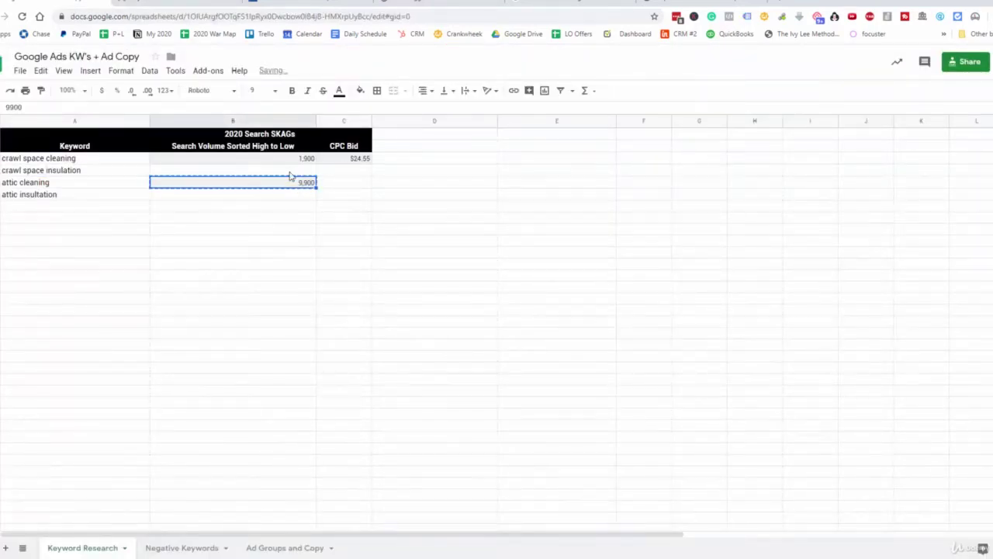
pyautogui.click(290, 174)
pyautogui.hotkey('ctrl', 'v')
pyautogui.click(302, 185)
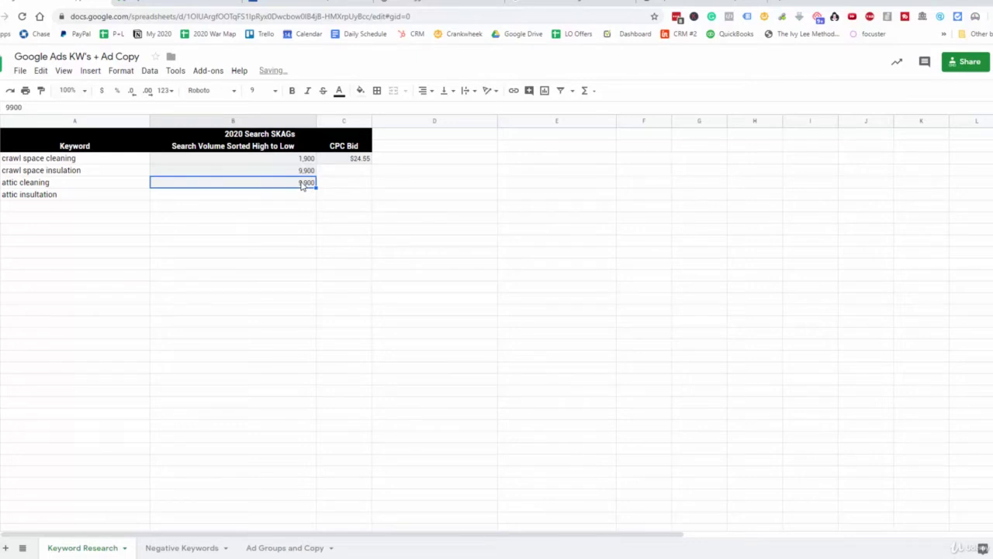
pyautogui.press('Delete')
# Copy the $8.74 CPC for "crawl space insulation" from Keyword Planner into its CPC Bid cell in the spreadsheet
pyautogui.click(198, 3)
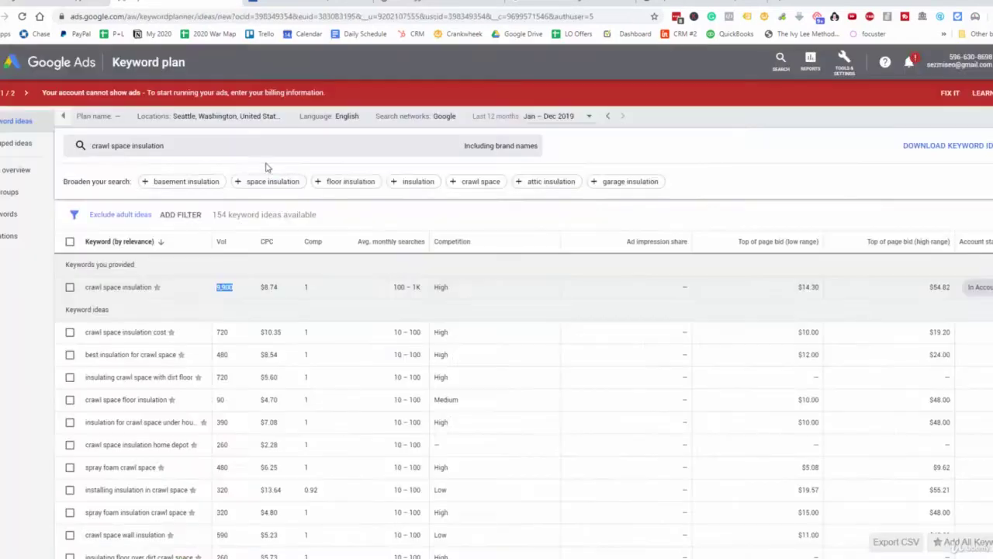
pyautogui.moveTo(279, 289); pyautogui.dragTo(260, 291)
pyautogui.rightClick(262, 291)
pyautogui.click(282, 297)
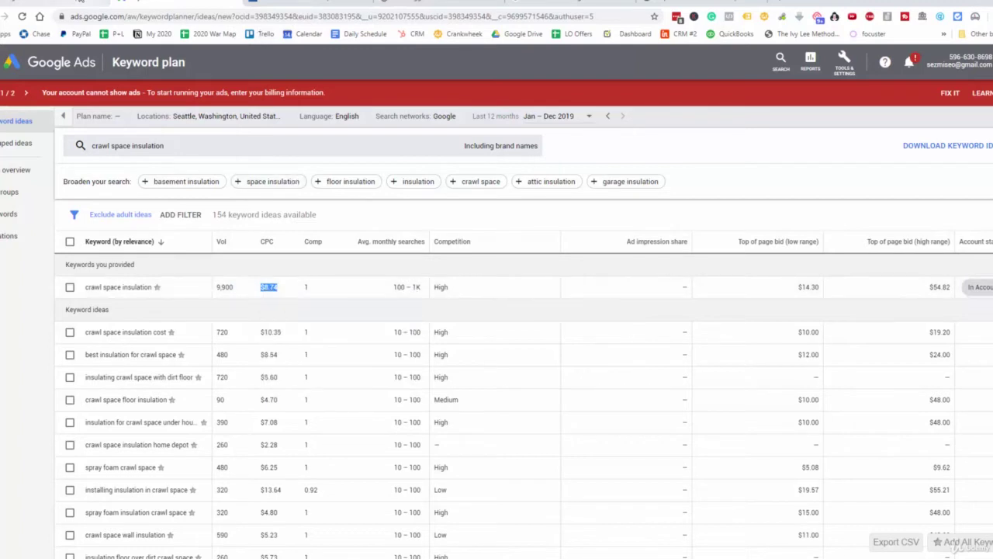
pyautogui.click(139, 4)
pyautogui.click(329, 173)
pyautogui.hotkey('ctrl', 'v')
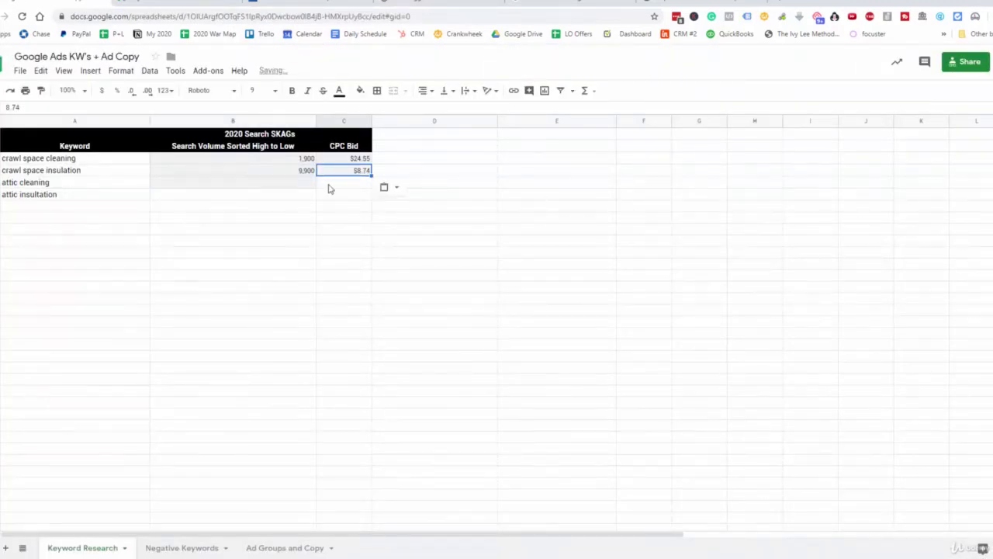
pyautogui.click(328, 184)
pyautogui.click(361, 172)
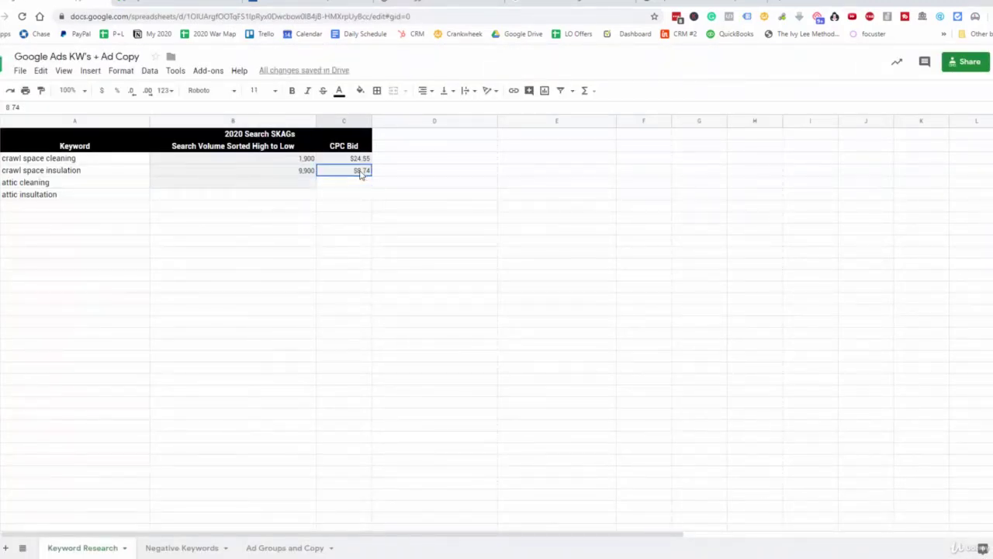
# Examine the Keyword Planner ideas for "crawl space insulation", looking at related terms, their search volumes and CPCs
pyautogui.hotkey('ctrl', 'Tab')
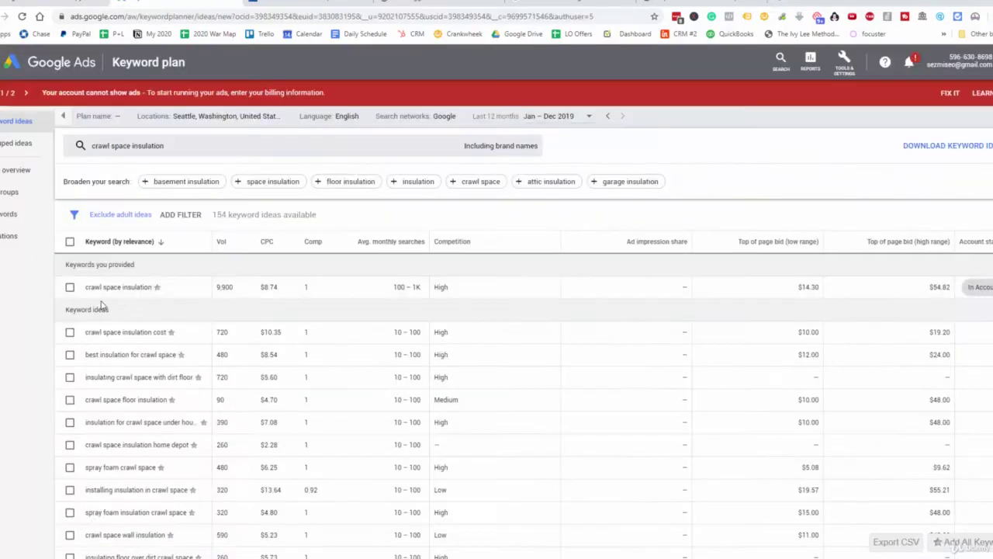
pyautogui.moveTo(151, 288); pyautogui.dragTo(87, 288)
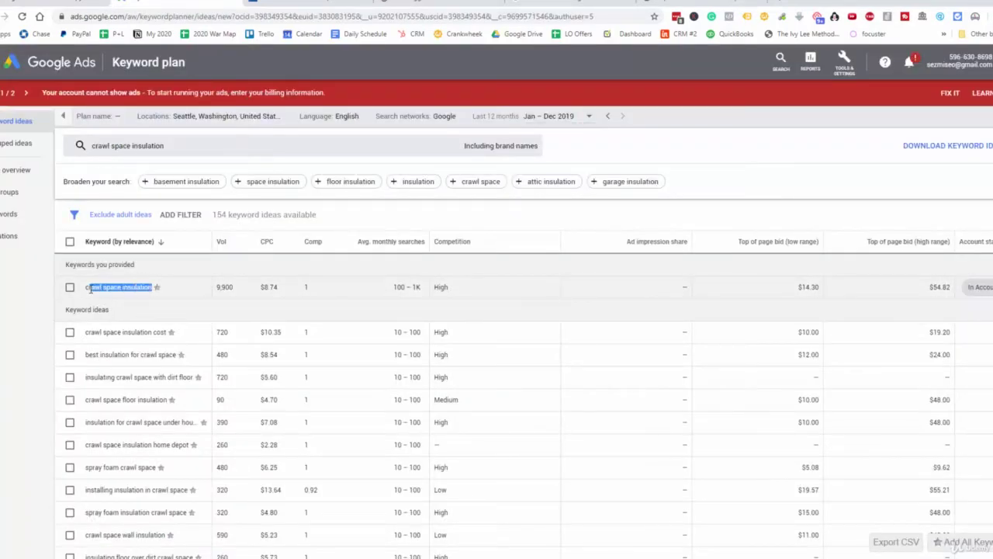
pyautogui.click(167, 315)
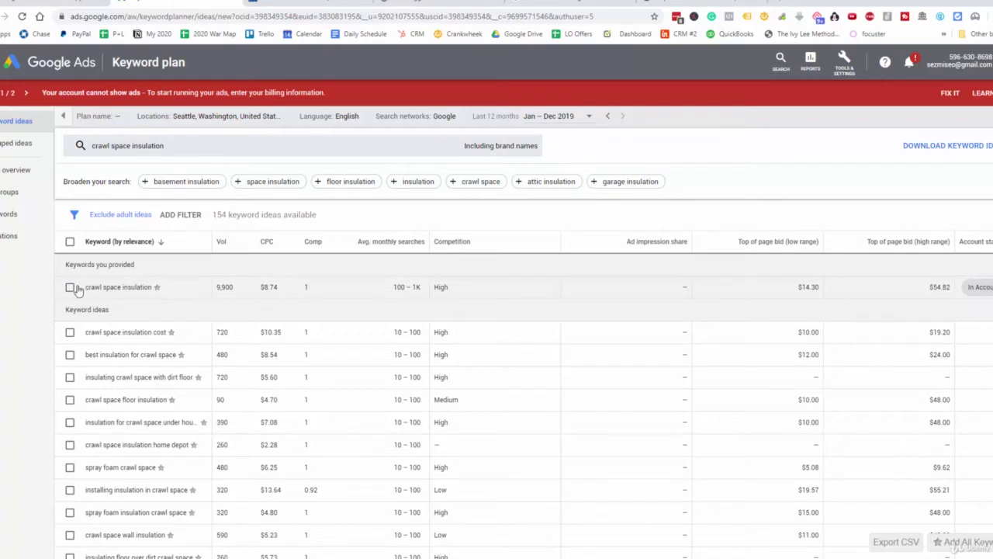
pyautogui.moveTo(128, 288); pyautogui.dragTo(155, 288)
pyautogui.scroll(-1, 152, 289)
pyautogui.scroll(1, 112, 288)
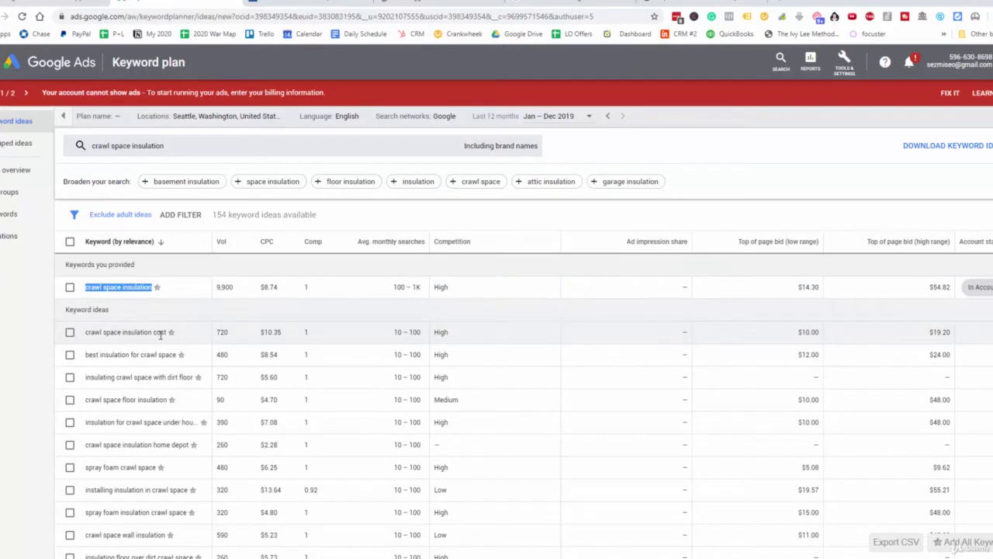
pyautogui.click(113, 350)
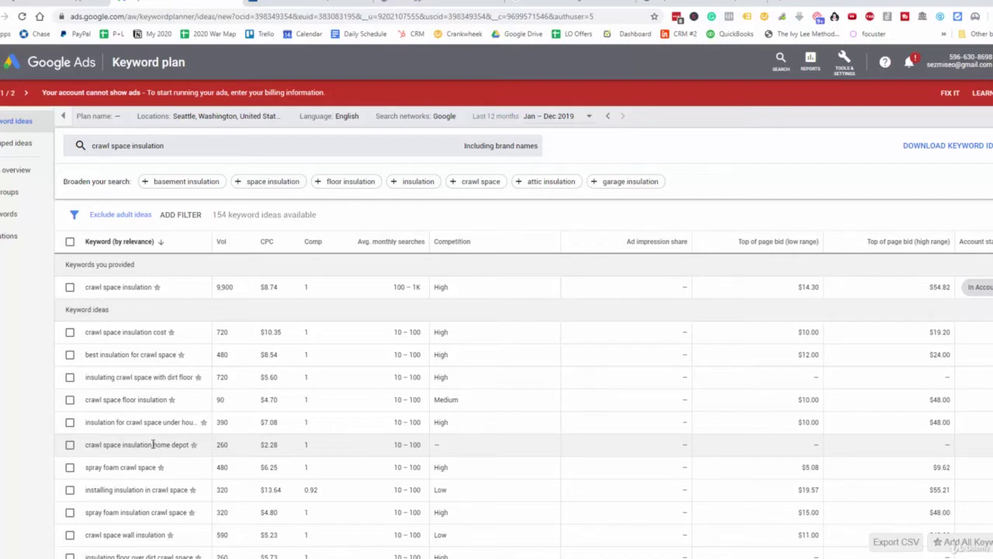
pyautogui.scroll(-1, 153, 443)
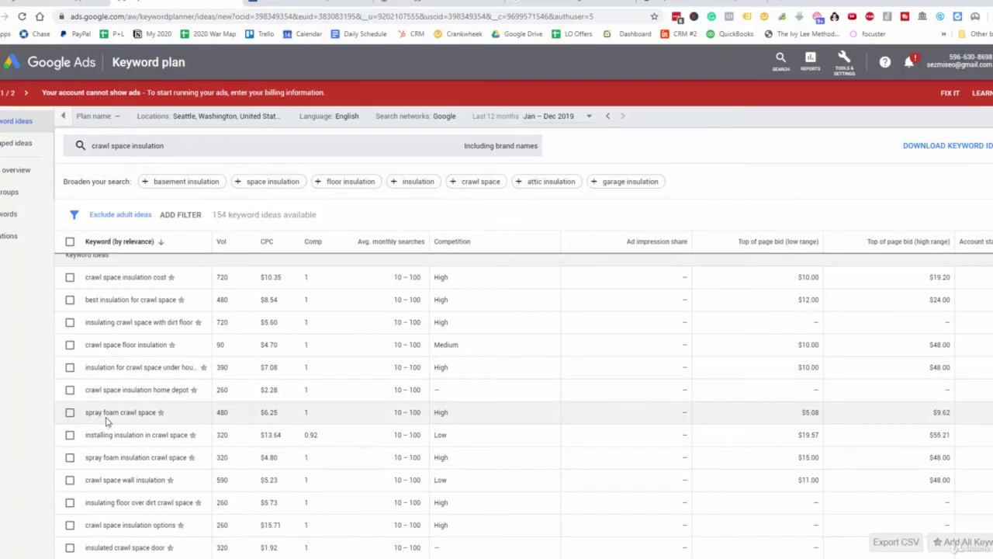
pyautogui.scroll(-1, 105, 423)
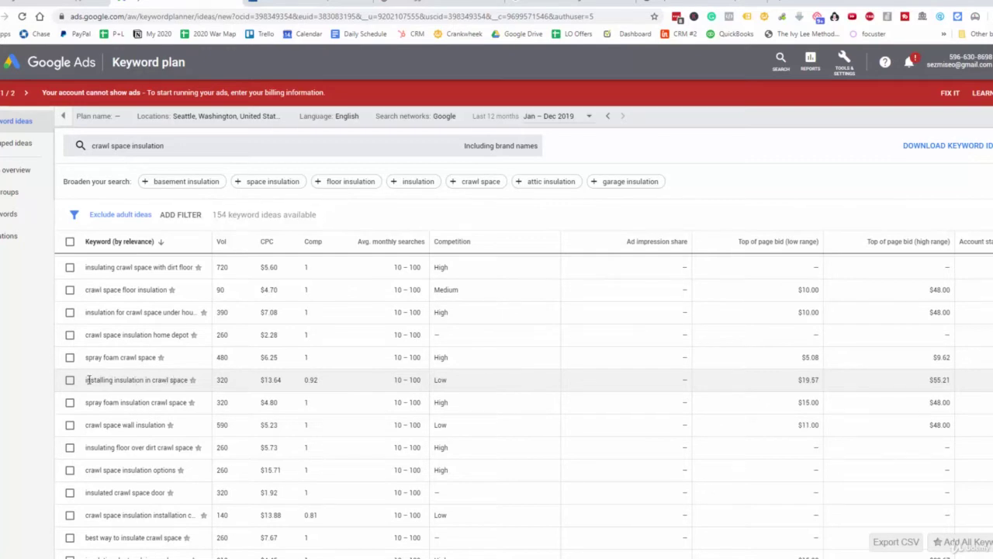
pyautogui.moveTo(102, 380); pyautogui.dragTo(189, 380)
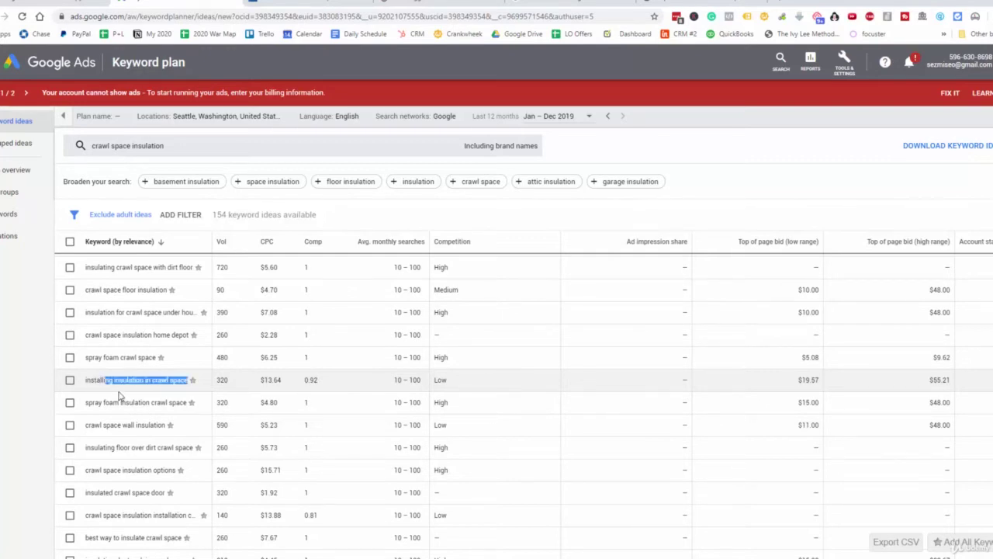
pyautogui.scroll(-2, 117, 400)
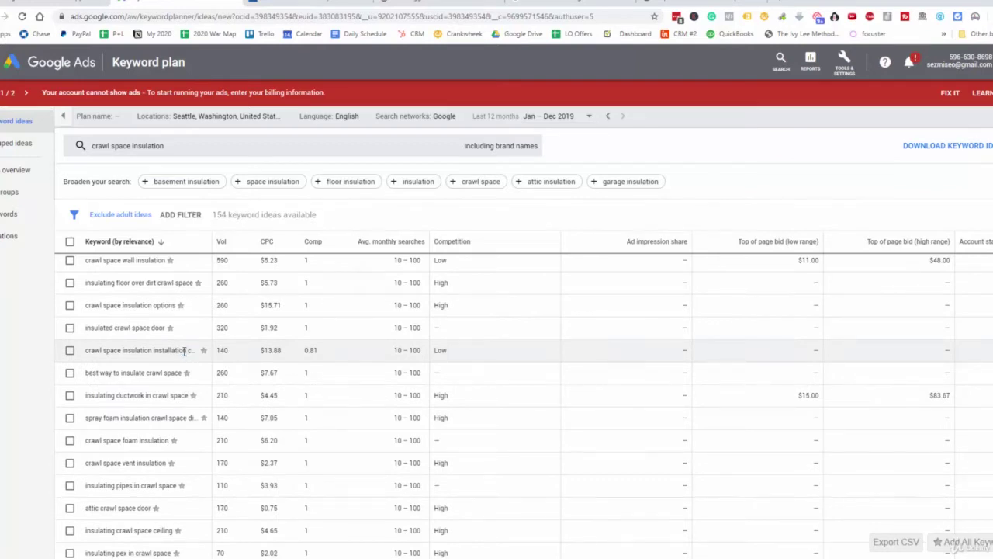
pyautogui.scroll(-4, 156, 368)
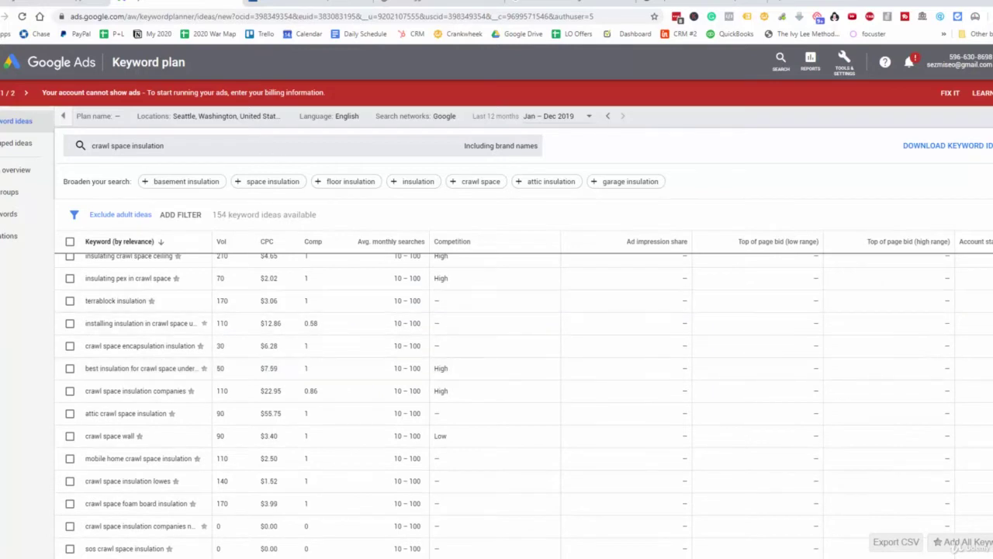
# Check the sheet's keyword list against the services listed on the Clean Crawls website and return to Keyword Planner
pyautogui.click(120, 4)
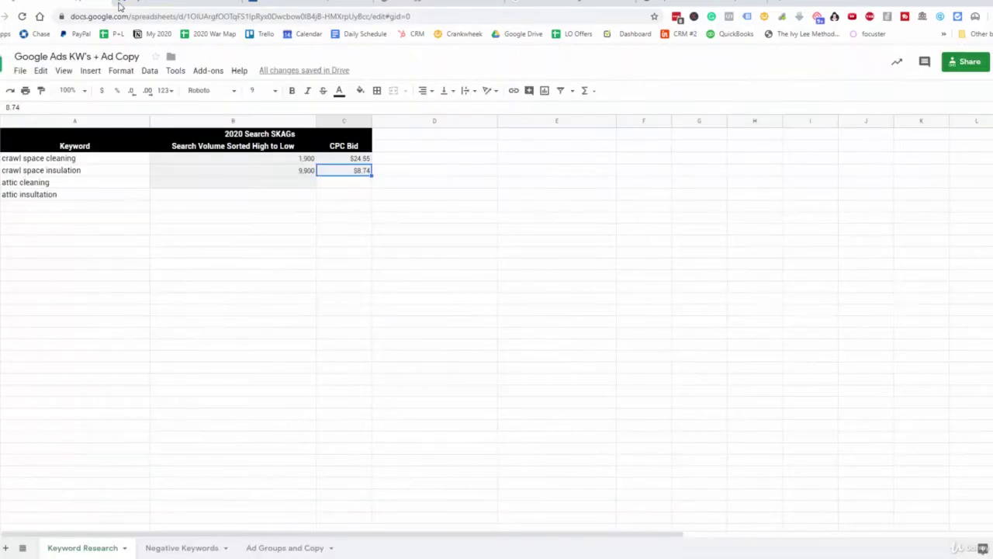
pyautogui.click(165, 221)
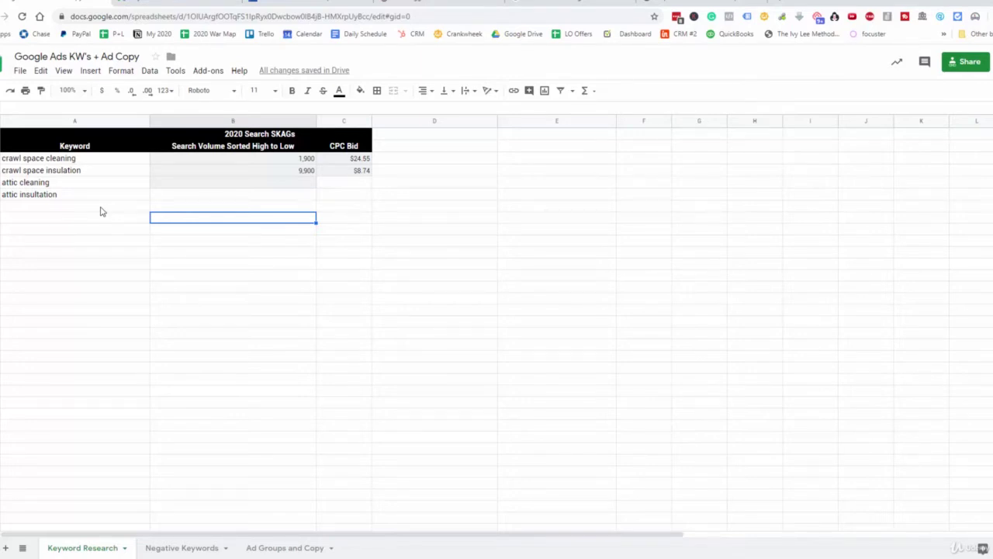
pyautogui.click(310, 4)
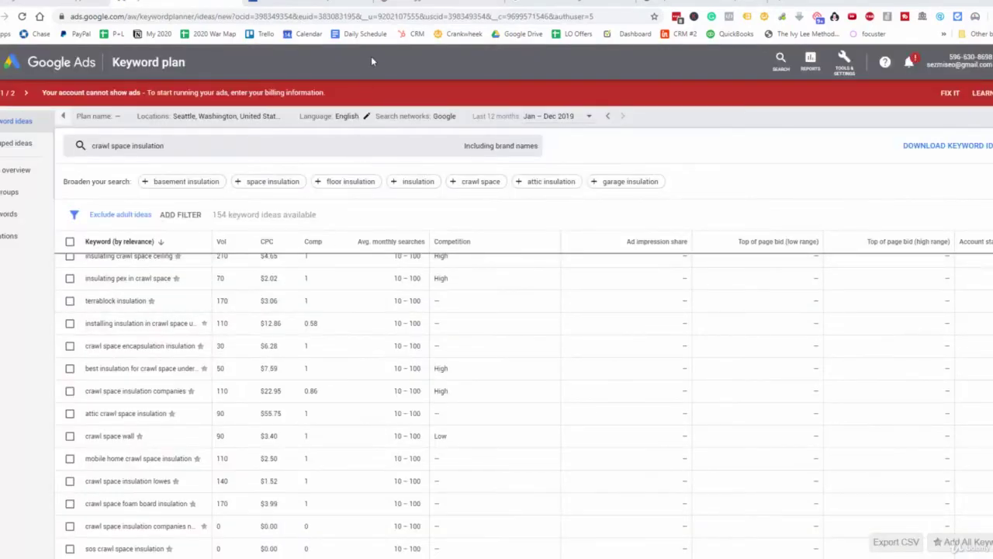
pyautogui.click(350, 6)
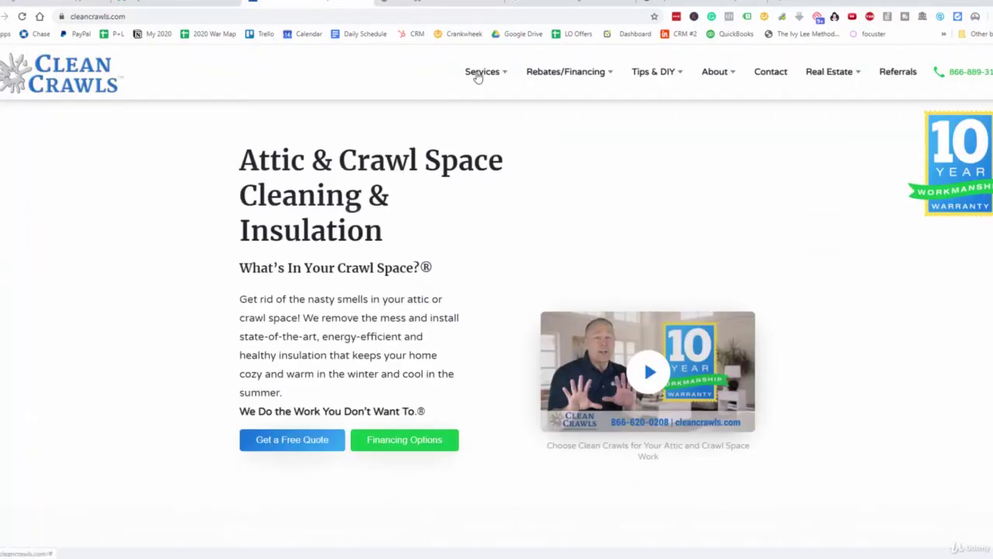
pyautogui.moveTo(468, 76)
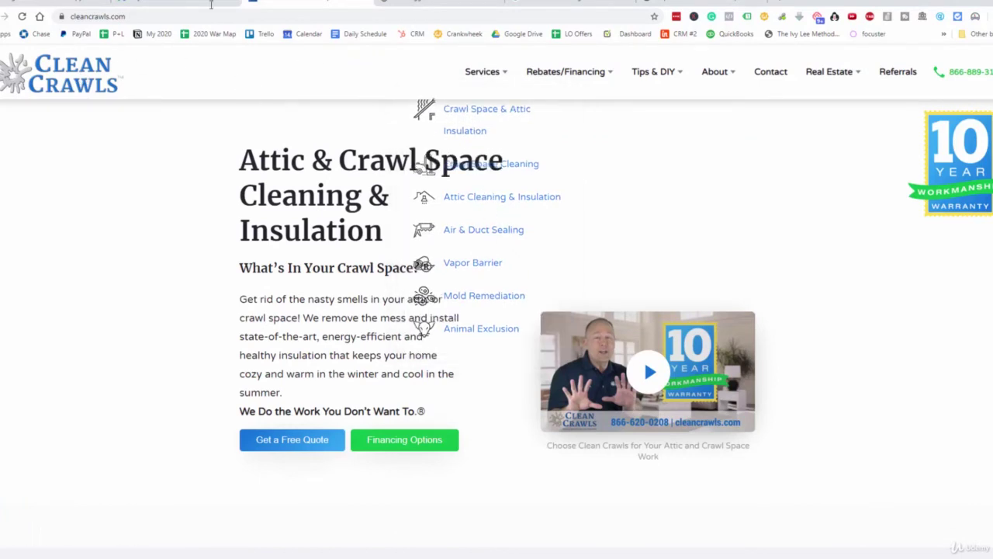
pyautogui.click(182, 4)
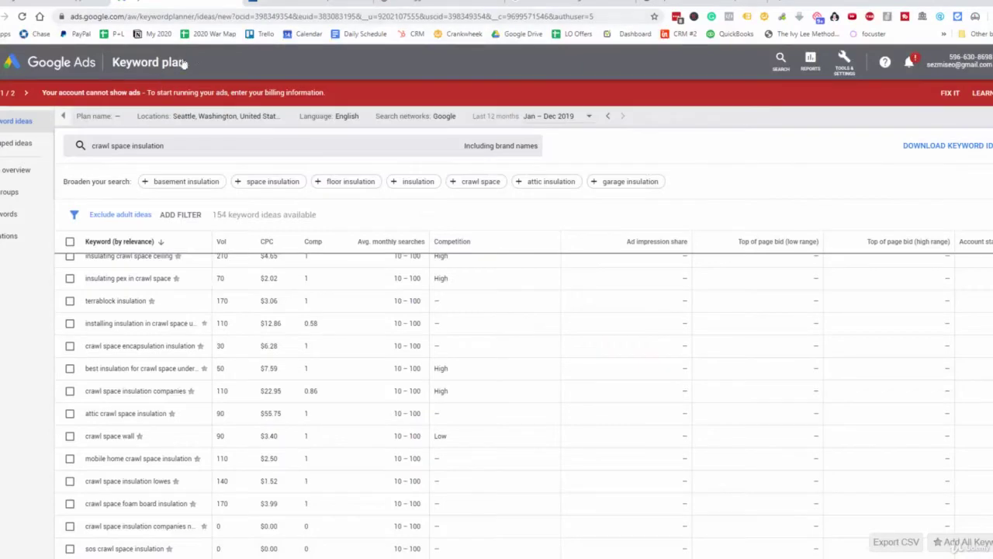
# Shorten the Keyword Planner search term to "crawl space" and get its keyword ideas
pyautogui.click(140, 150)
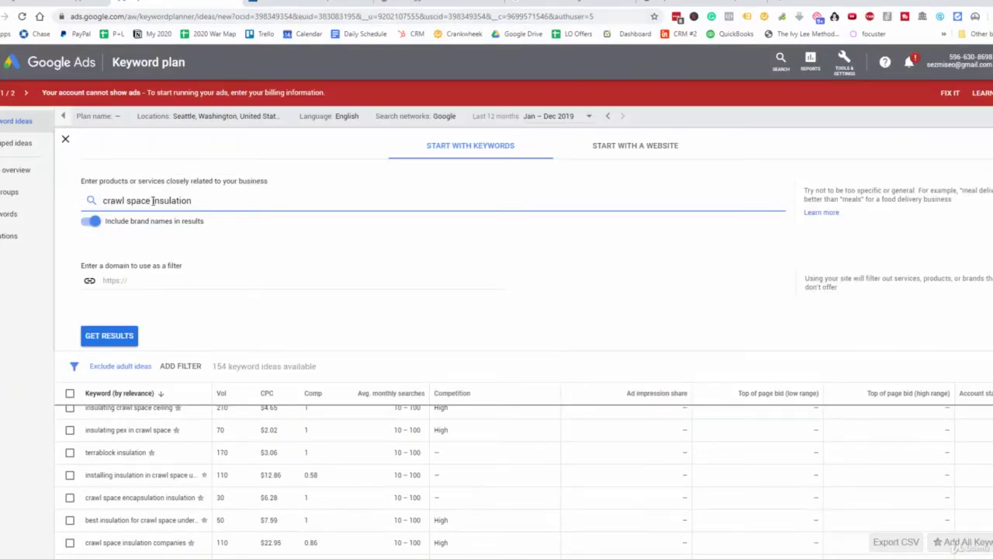
pyautogui.moveTo(152, 200); pyautogui.dragTo(213, 199)
pyautogui.press('BackSpace')
pyautogui.click(128, 334)
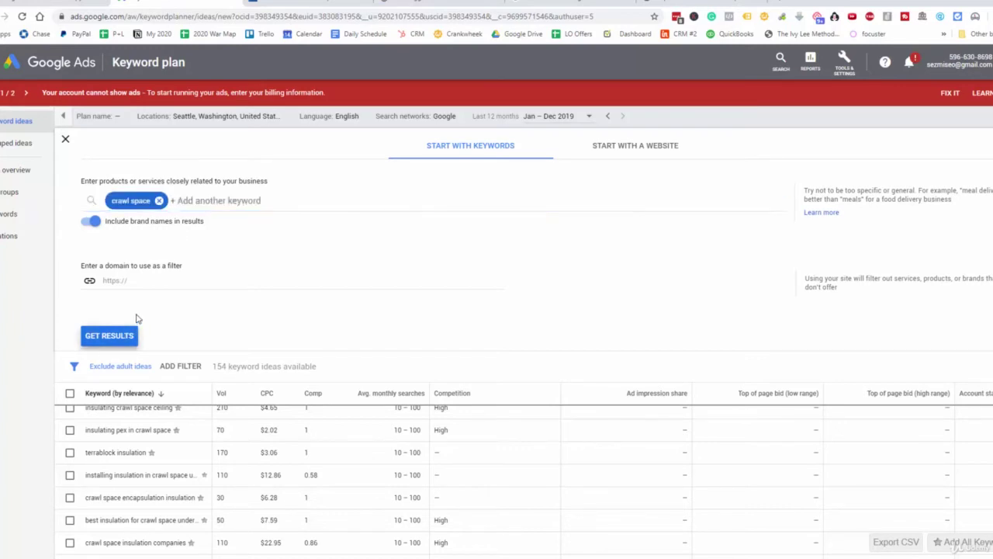
pyautogui.click(111, 335)
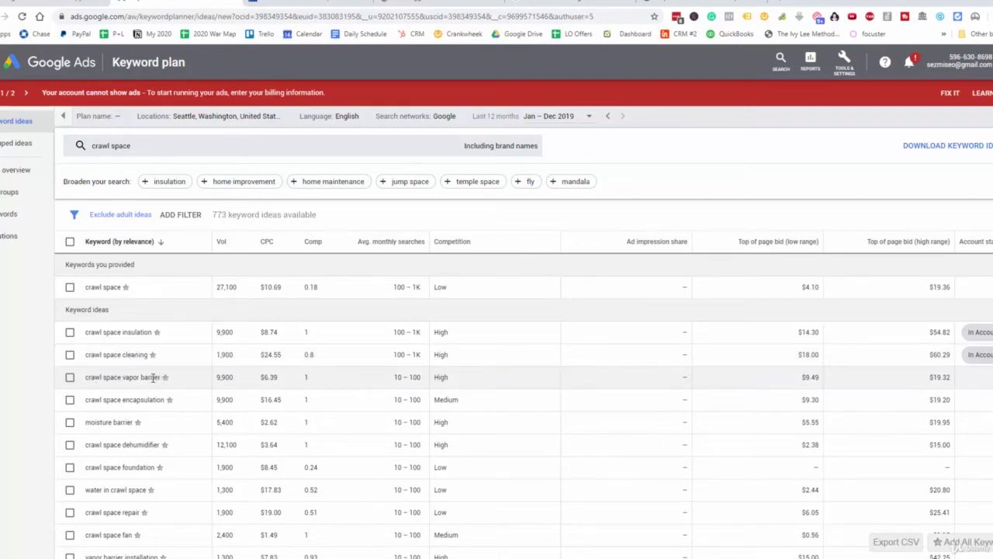
# Search Google for "crawl space vapor barrier", look over the ads and results, and return to the Keyword Planner ideas
pyautogui.moveTo(161, 377); pyautogui.dragTo(105, 379)
pyautogui.tripleClick(86, 380)
pyautogui.rightClick(87, 377)
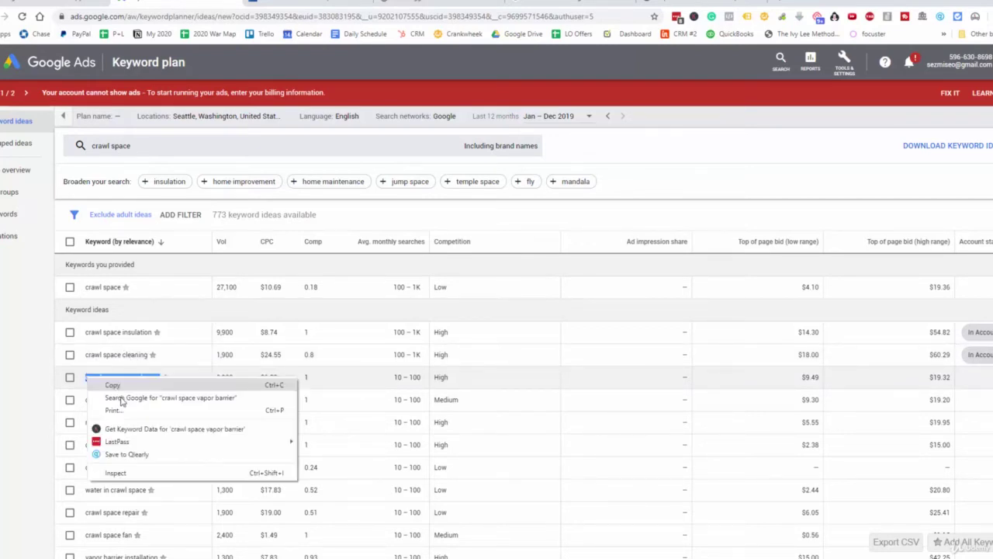
pyautogui.click(109, 383)
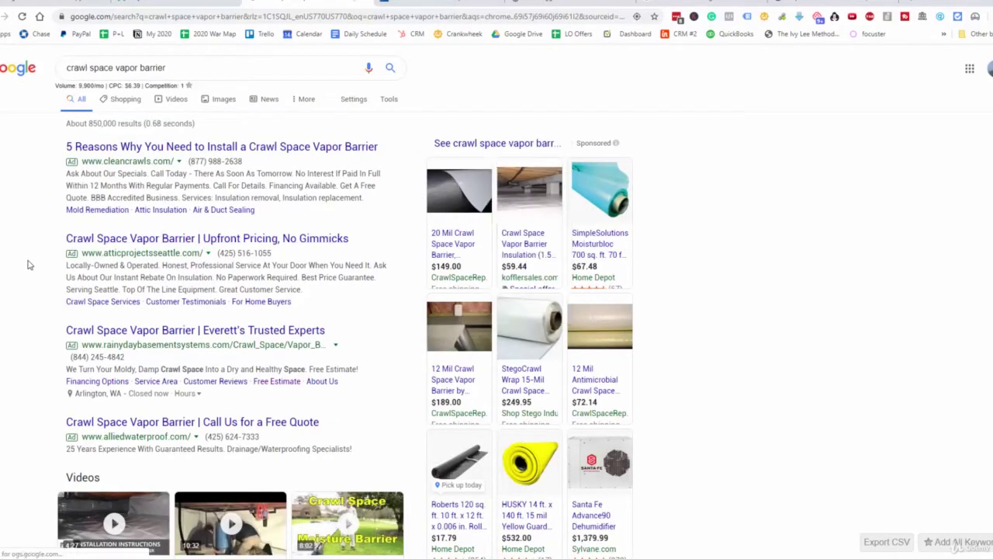
pyautogui.scroll(-3, 31, 268)
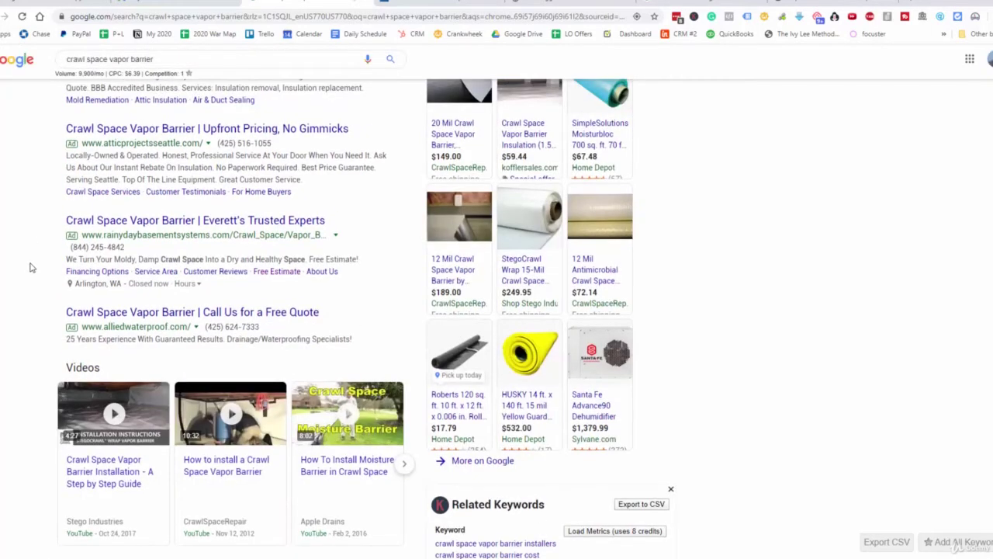
pyautogui.scroll(3, 31, 268)
pyautogui.click(176, 3)
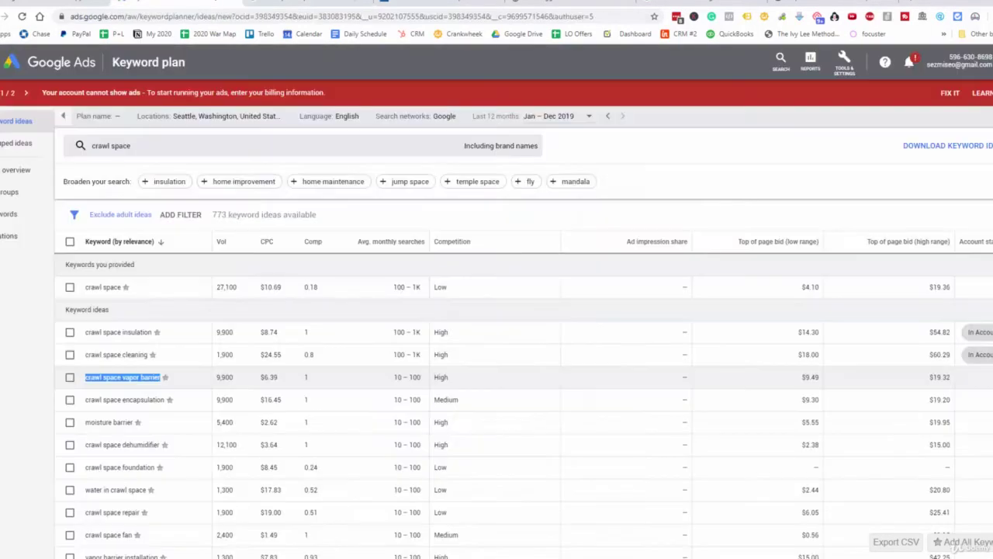
pyautogui.click(135, 377)
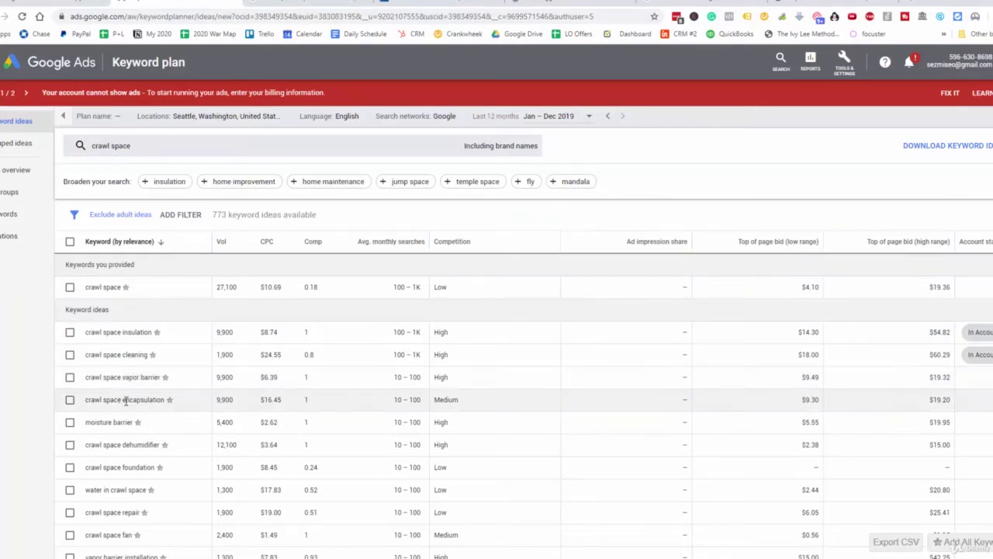
# Search Google for the word "encapsulation" from the keyword ideas to check its meaning, and close the results
pyautogui.moveTo(122, 399); pyautogui.dragTo(164, 400)
pyautogui.rightClick(158, 405)
pyautogui.click(202, 422)
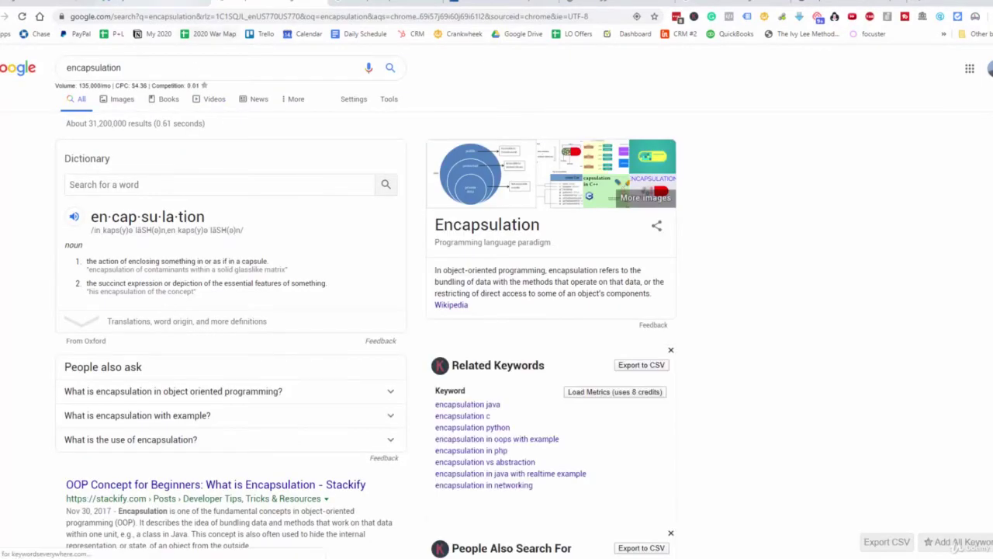
pyautogui.hotkey('ctrl', 'w')
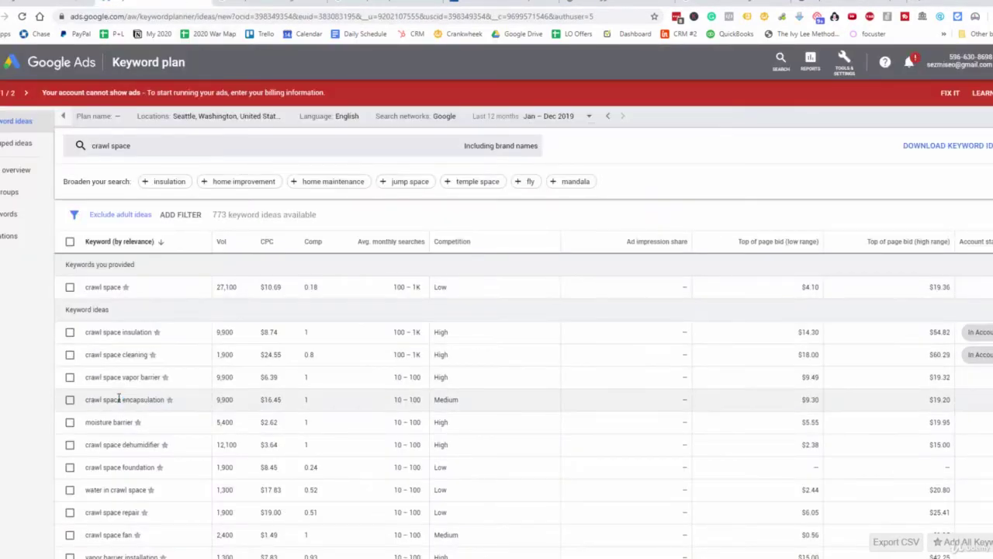
# Examine the "crawl space" keyword ideas for terms matching the offered services, such as foundation, water, repair and vapor barrier installation
pyautogui.scroll(-1, 119, 398)
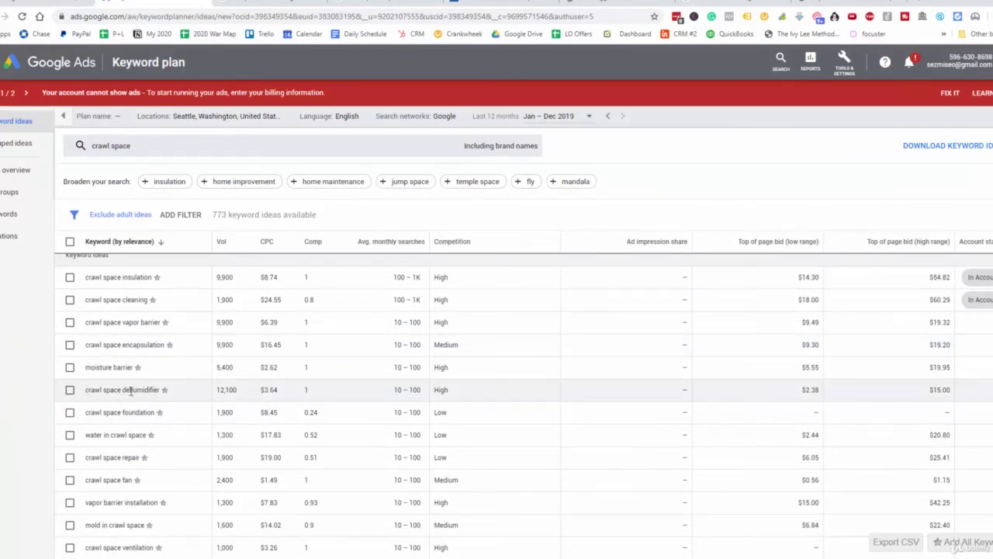
pyautogui.scroll(-1, 143, 386)
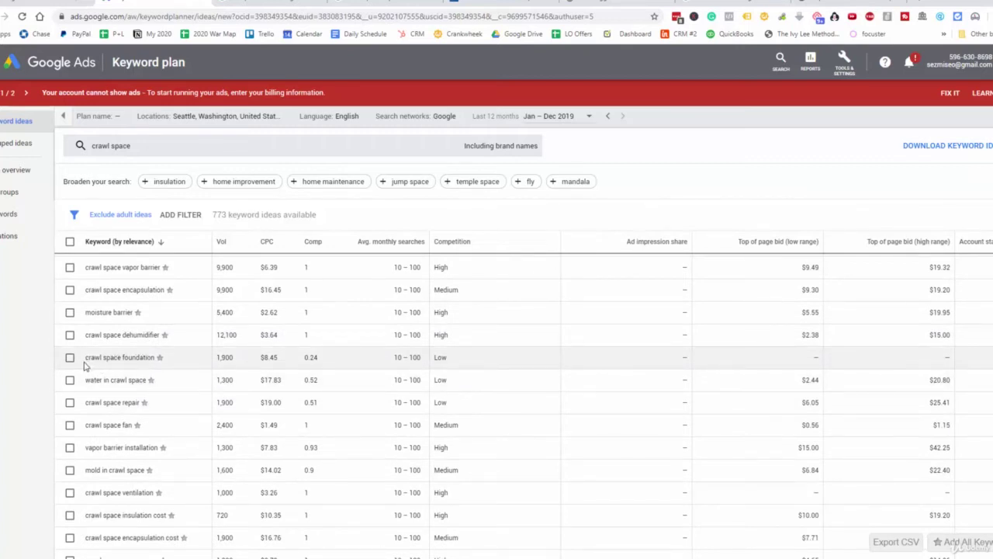
pyautogui.doubleClick(130, 356)
pyautogui.moveTo(131, 357); pyautogui.dragTo(89, 358)
pyautogui.click(85, 364)
pyautogui.tripleClick(90, 359)
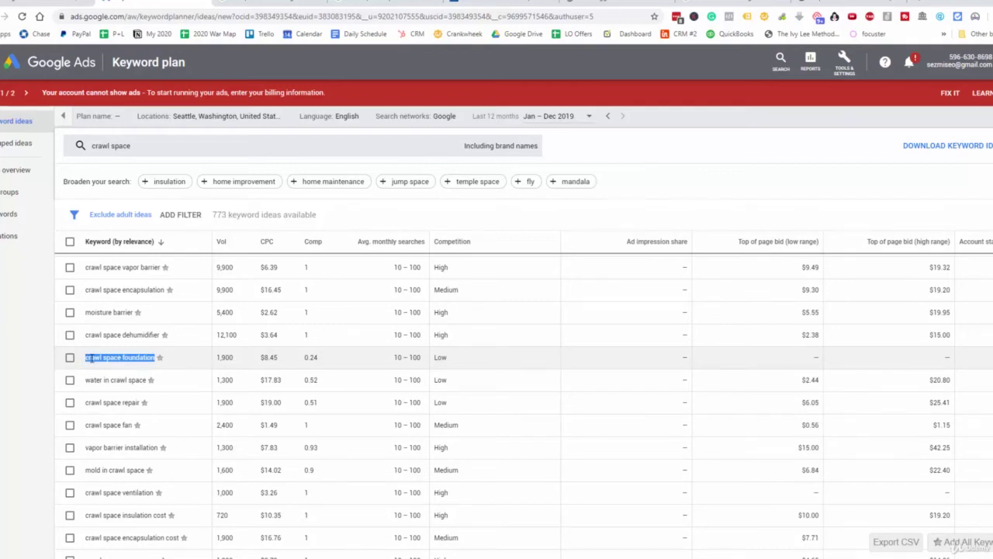
pyautogui.click(99, 379)
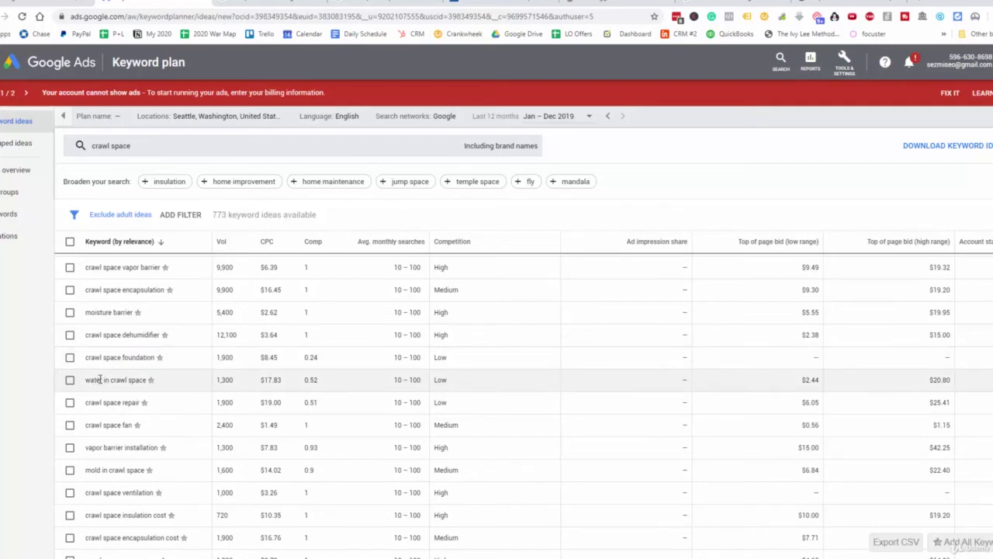
pyautogui.tripleClick(87, 380)
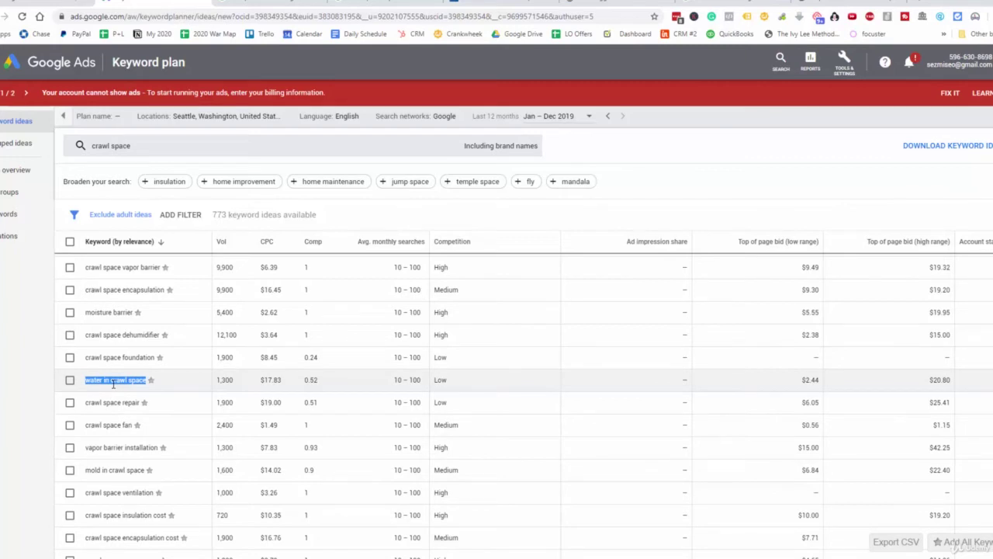
pyautogui.click(87, 402)
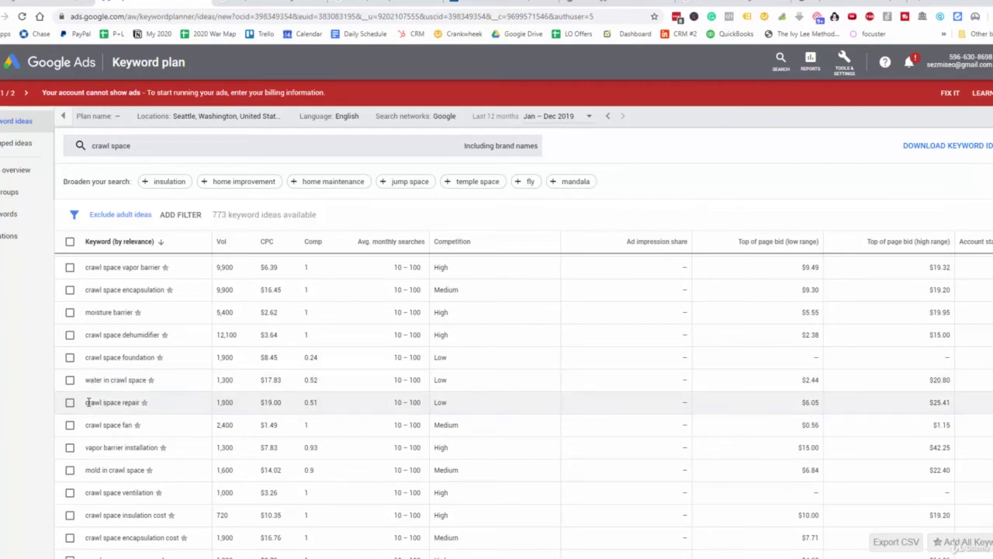
pyautogui.moveTo(88, 402)
pyautogui.mouseDown()
pyautogui.moveTo(129, 402)
pyautogui.moveTo(88, 402)
pyautogui.mouseUp()
pyautogui.scroll(-3, 104, 355)
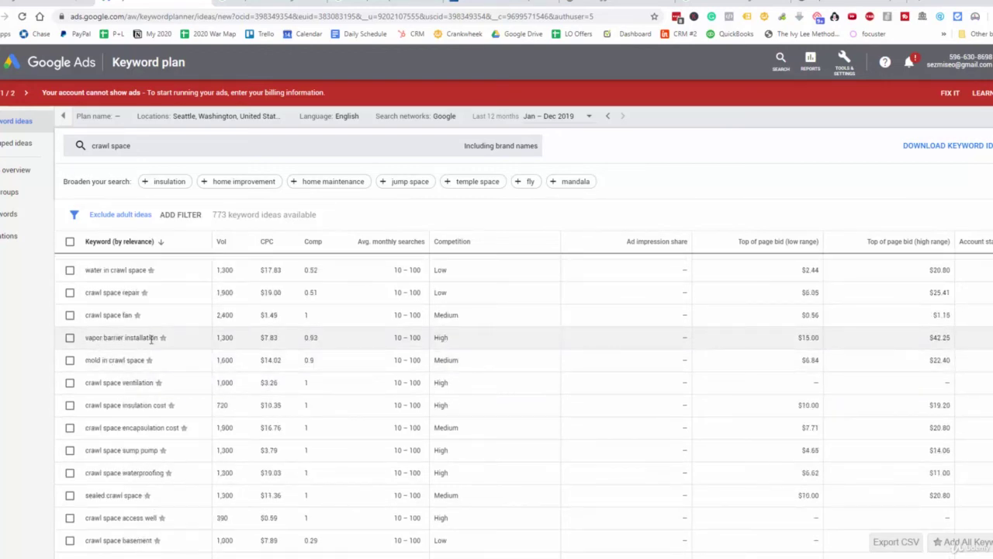
pyautogui.tripleClick(88, 339)
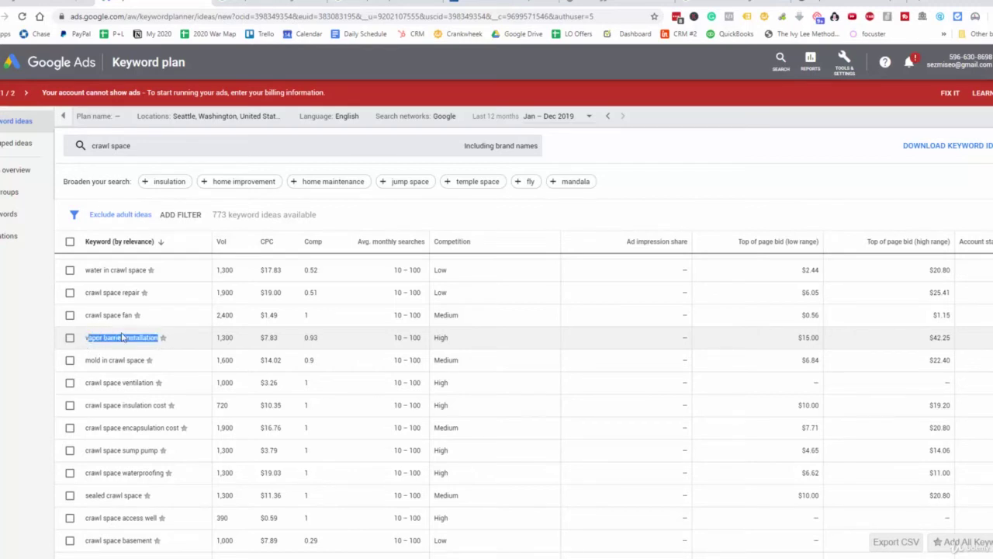
pyautogui.scroll(3, 142, 357)
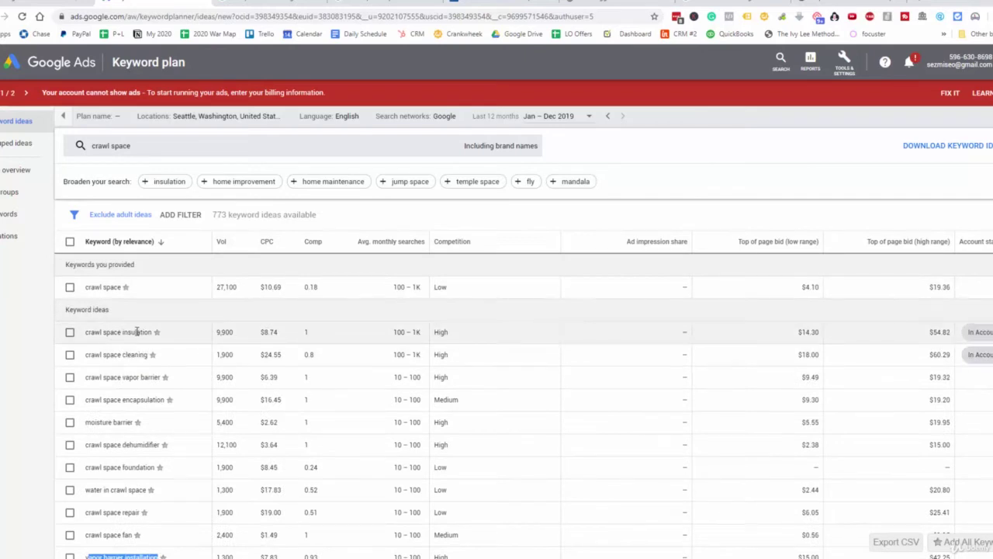
pyautogui.scroll(-2, 137, 377)
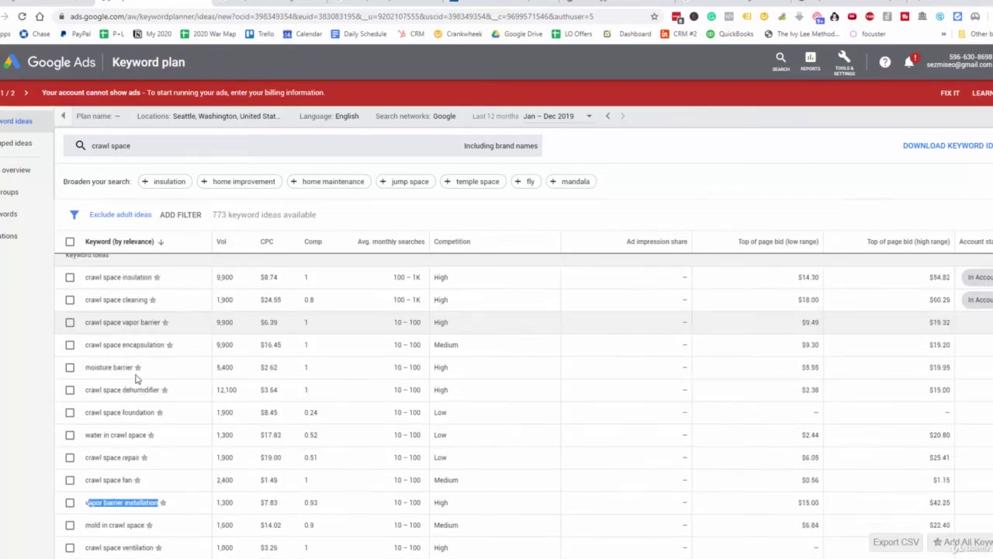
# Copy the keyword "crawl space vapor barrier" from Keyword Planner into the Keyword column below "attic insultation" in the spreadsheet
pyautogui.click(112, 324)
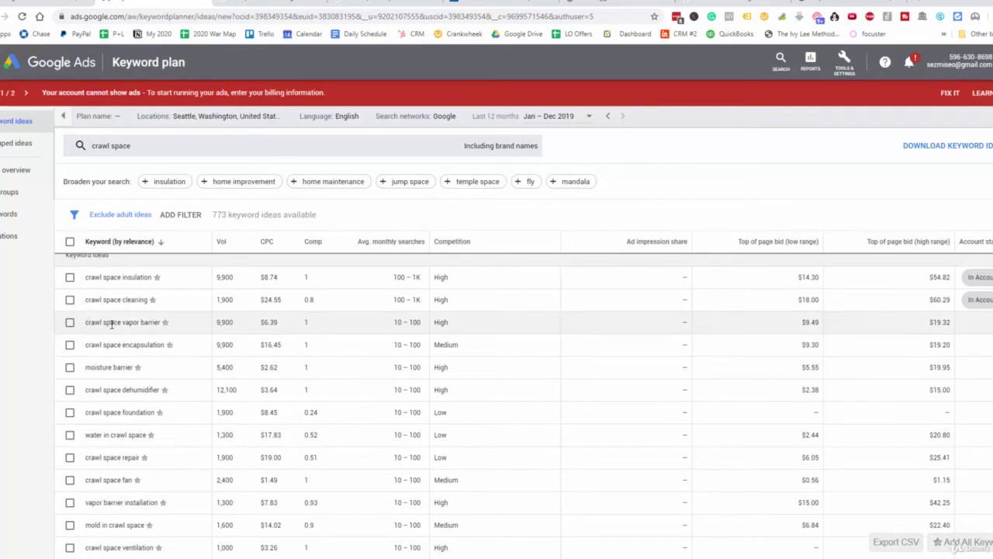
pyautogui.moveTo(111, 324); pyautogui.dragTo(88, 324)
pyautogui.hotkey('ctrl', 'c')
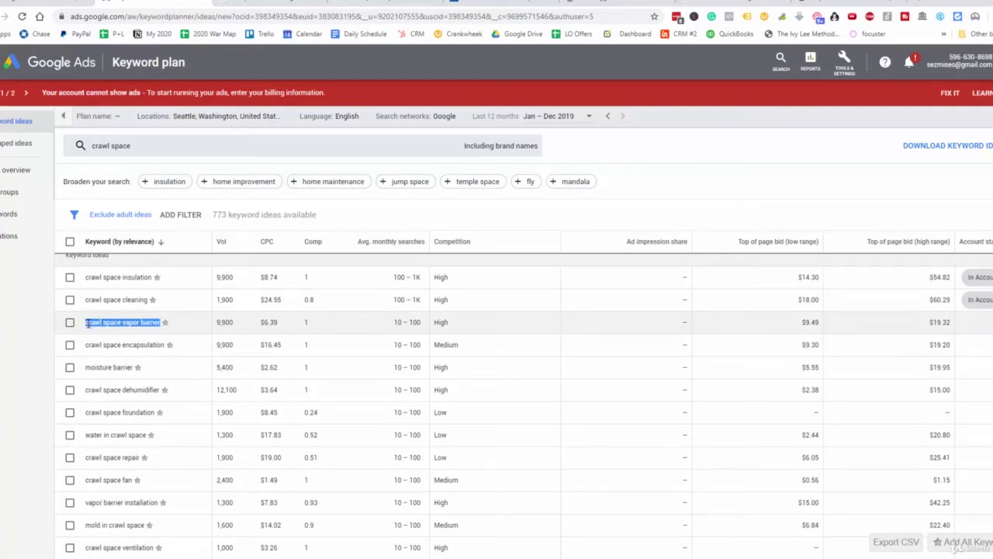
pyautogui.rightClick(97, 324)
pyautogui.click(134, 345)
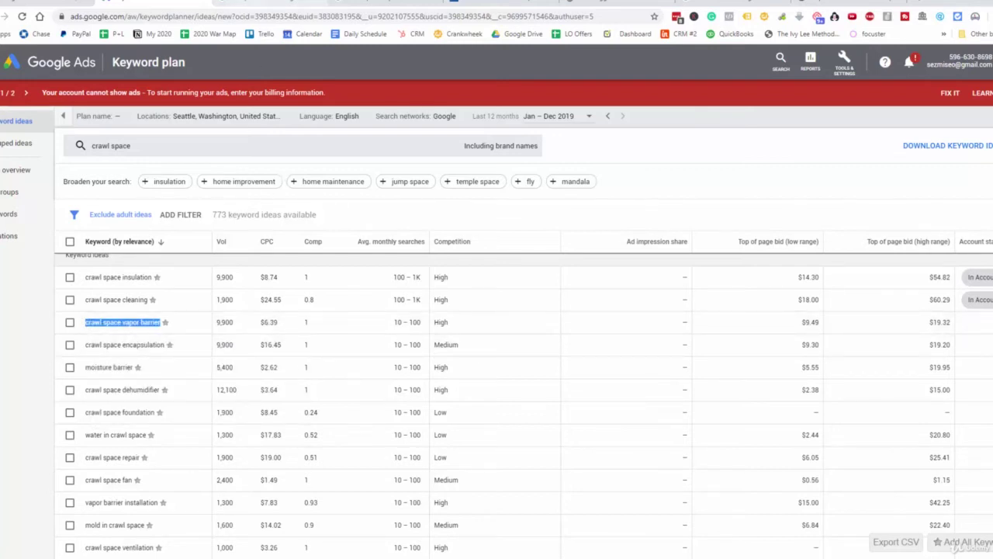
pyautogui.click(32, 4)
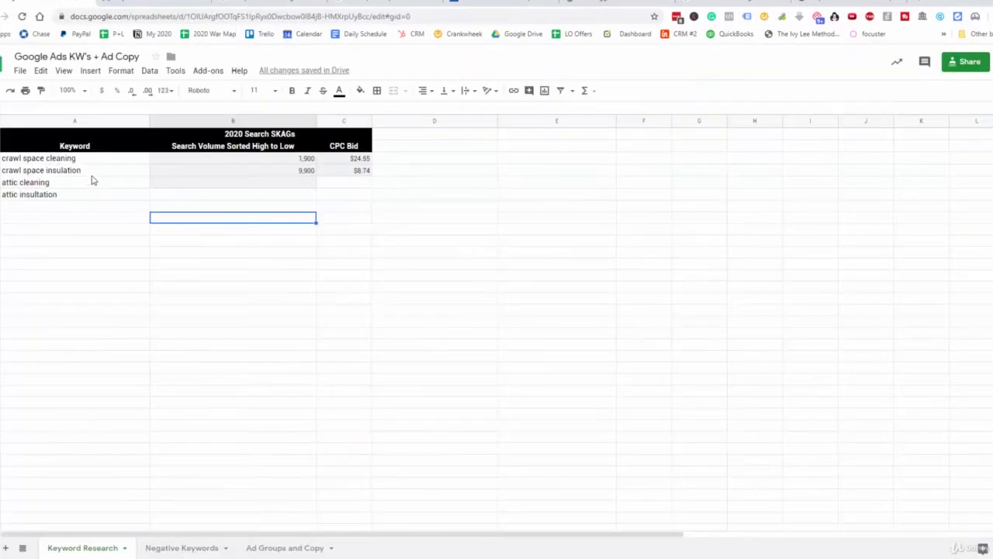
pyautogui.click(59, 212)
pyautogui.hotkey('ctrl', 'v')
# Copy the 9,900 volume for "crawl space vapor barrier" from Keyword Planner into its Search Volume cell in the spreadsheet
pyautogui.click(191, 212)
pyautogui.click(132, 4)
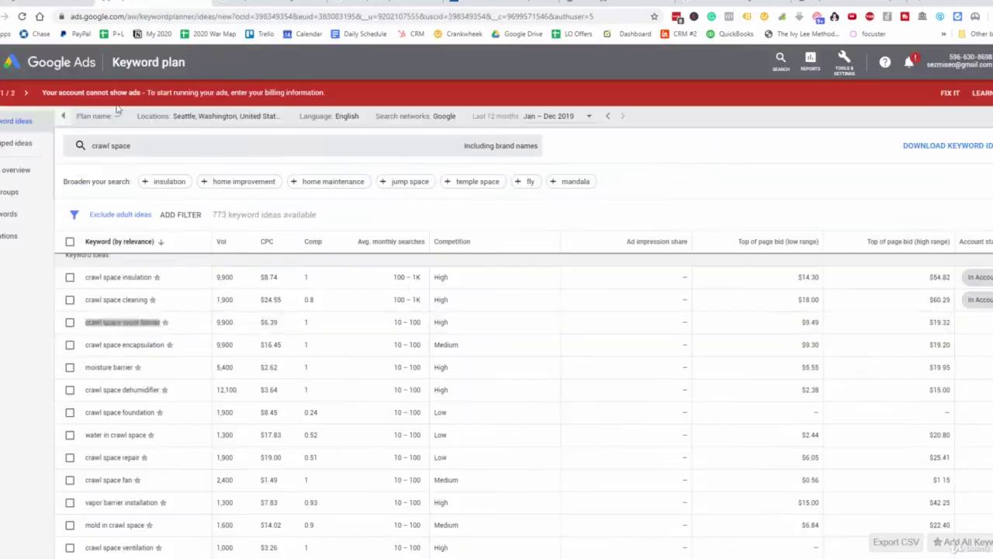
pyautogui.doubleClick(225, 322)
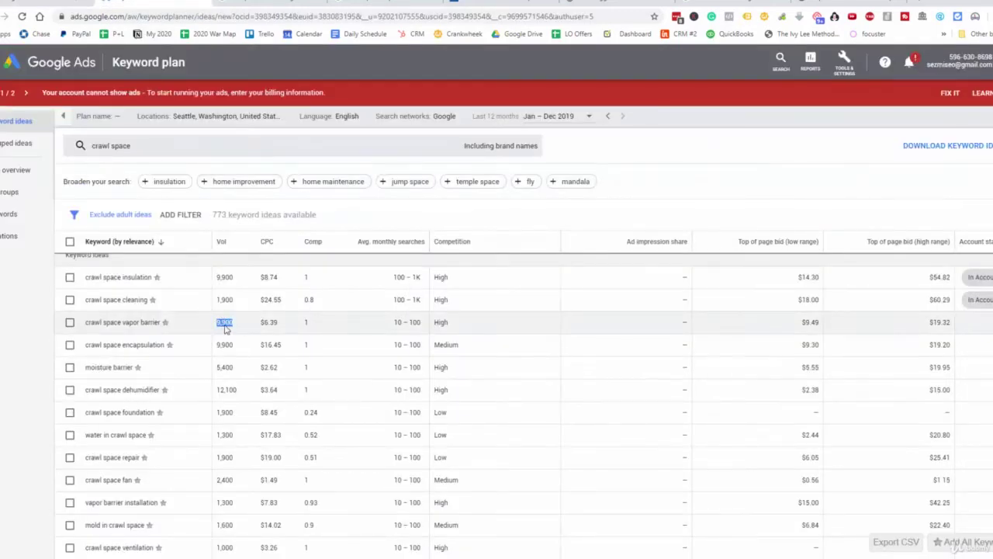
pyautogui.rightClick(224, 325)
pyautogui.click(245, 329)
pyautogui.click(78, 4)
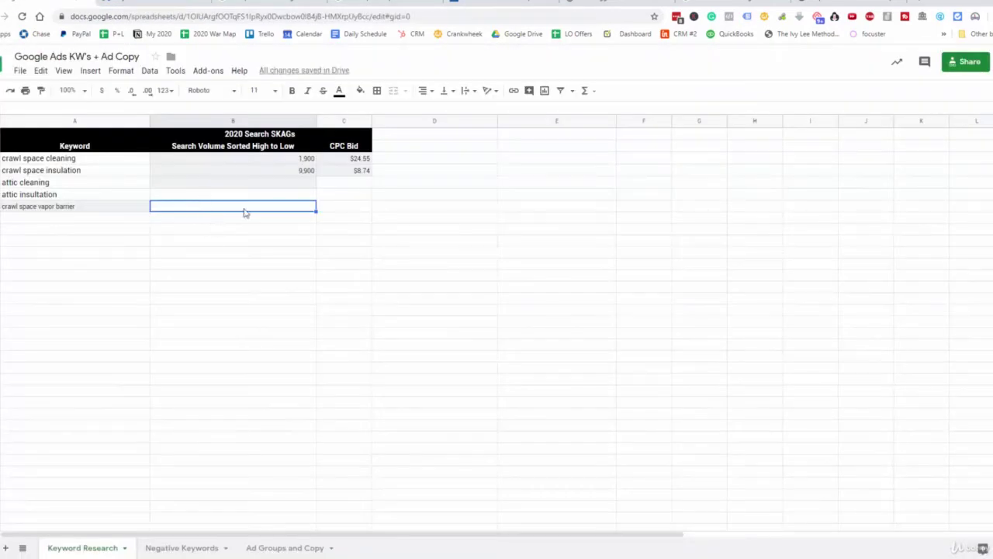
pyautogui.hotkey('ctrl', 'v')
# Try to copy the $6.39 CPC for "crawl space vapor barrier" from Keyword Planner into its CPC Bid cell in the spreadsheet
pyautogui.click(330, 205)
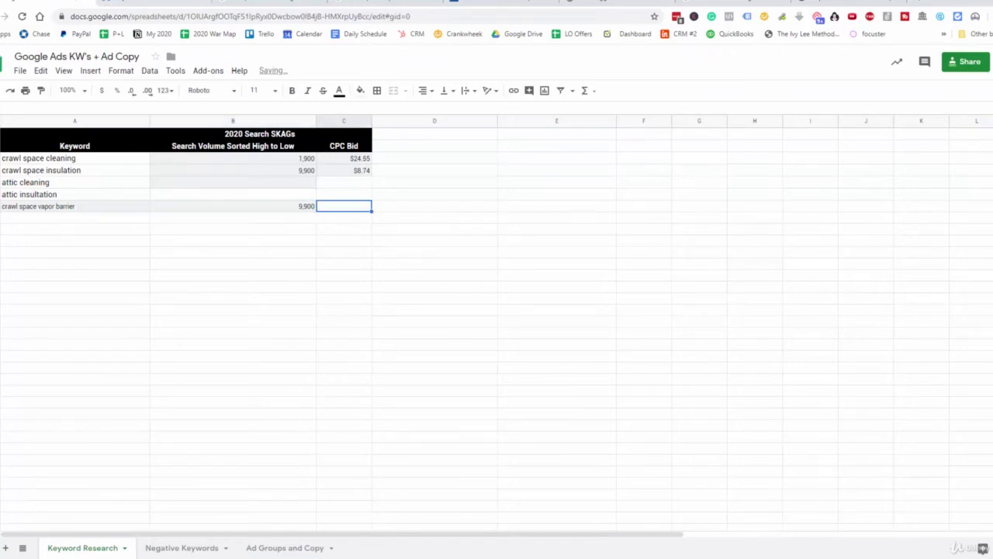
pyautogui.click(132, 4)
pyautogui.doubleClick(269, 323)
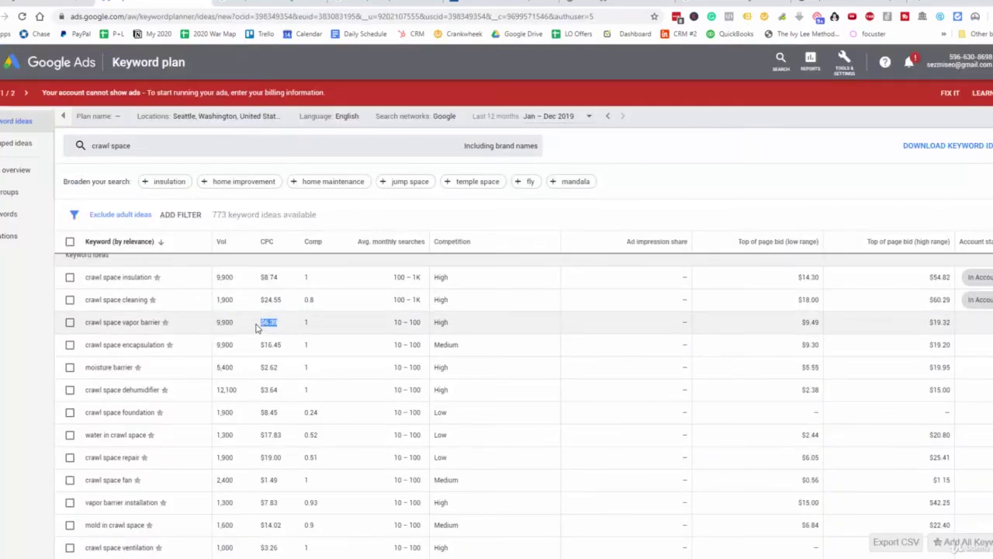
pyautogui.rightClick(264, 324)
pyautogui.click(277, 332)
pyautogui.click(78, 4)
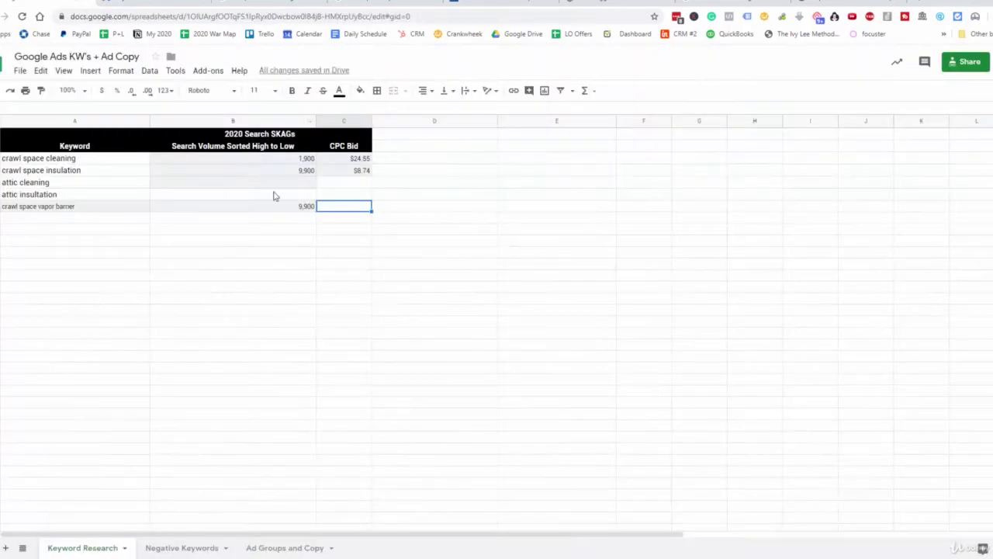
pyautogui.hotkey('ctrl', 'v')
pyautogui.click(291, 225)
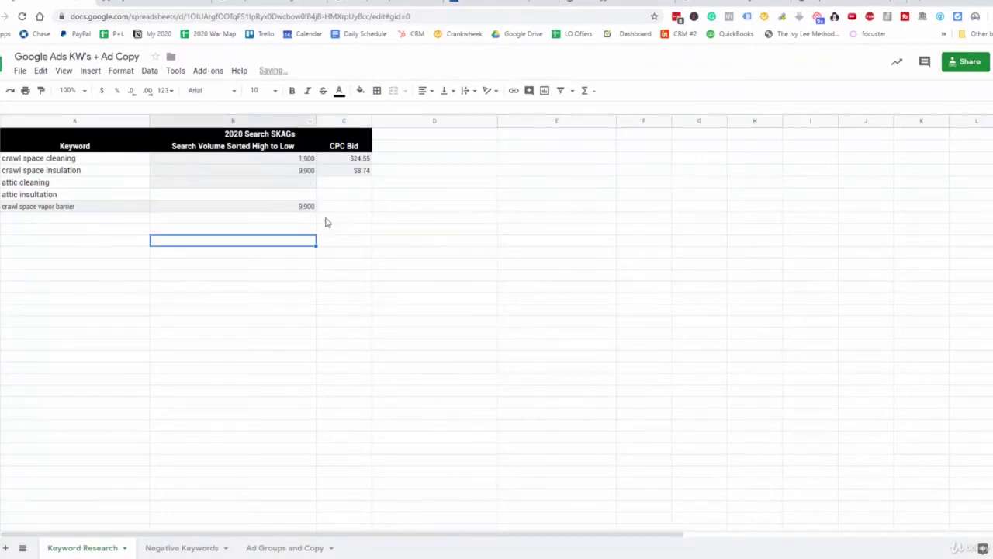
pyautogui.click(332, 210)
pyautogui.hotkey('ctrl', 'v')
# Copy the $6.39 CPC in Keyword Planner again and retry pasting it into the CPC Bid cell of "crawl space vapor barrier"
pyautogui.hotkey('ctrl', 'Tab')
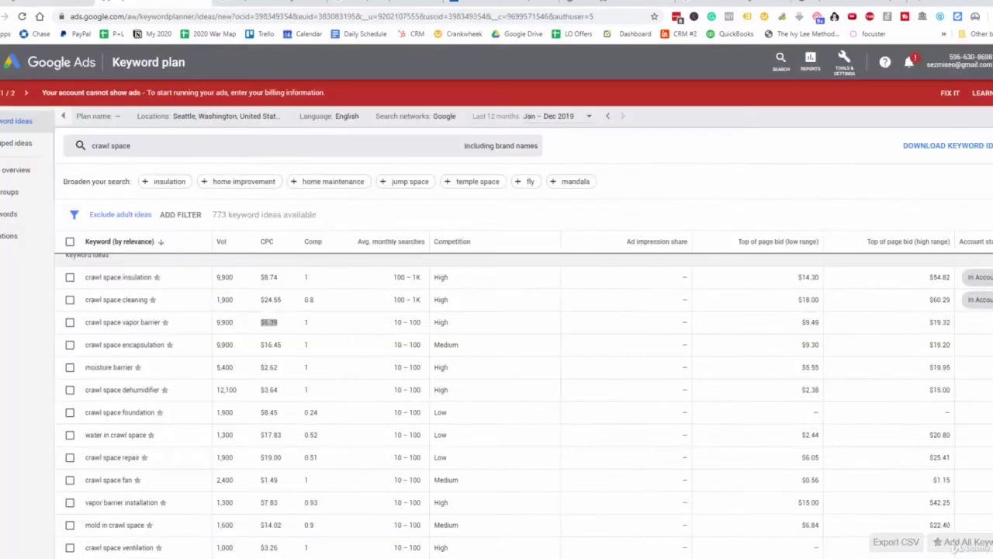
pyautogui.doubleClick(269, 321)
pyautogui.rightClick(267, 326)
pyautogui.click(283, 335)
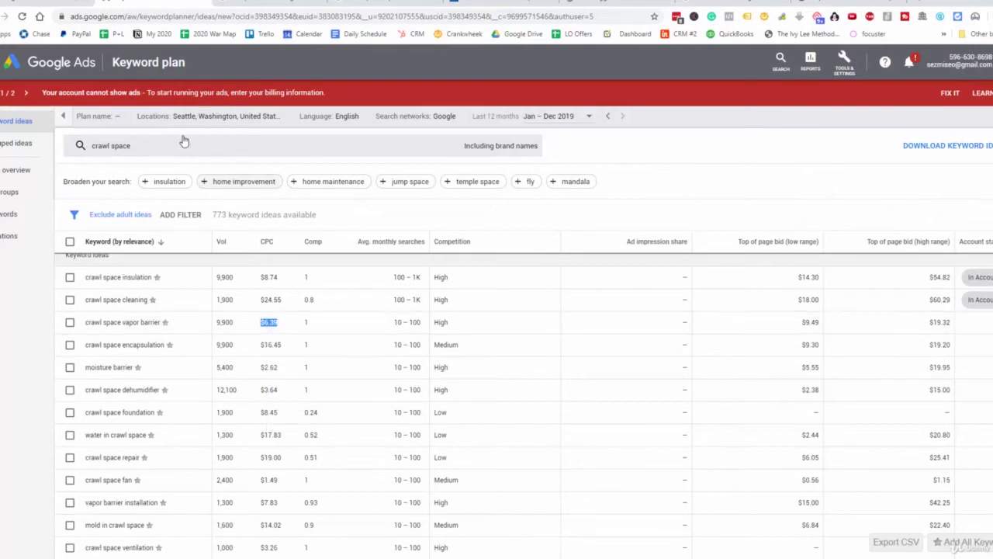
pyautogui.hotkey('ctrl', 'shift', 'Tab')
pyautogui.click(355, 211)
pyautogui.hotkey('ctrl', 'v')
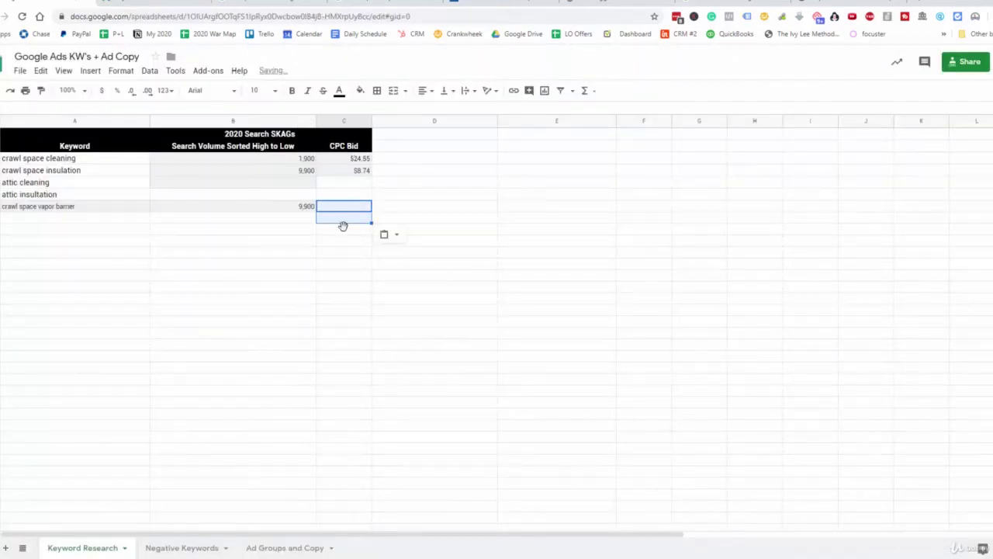
pyautogui.click(344, 225)
pyautogui.click(344, 210)
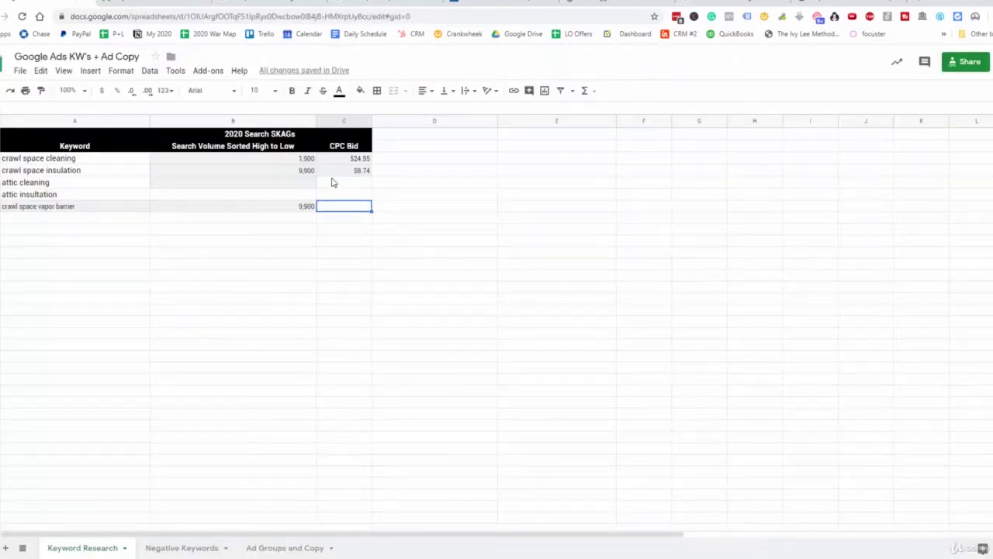
# Enter 6.39 as the CPC Bid for "crawl space vapor barrier" in the spreadsheet
pyautogui.write('6.39')
pyautogui.click(221, 287)
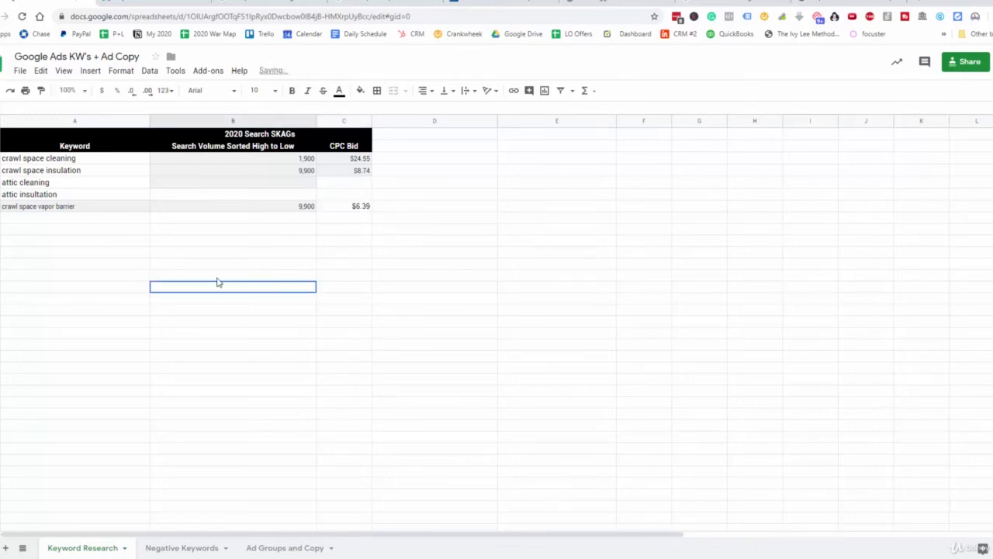
# Copy the keyword "crawl space encapsulation" from Keyword Planner into the Keyword column below "crawl space vapor barrier" in the spreadsheet
pyautogui.click(124, 3)
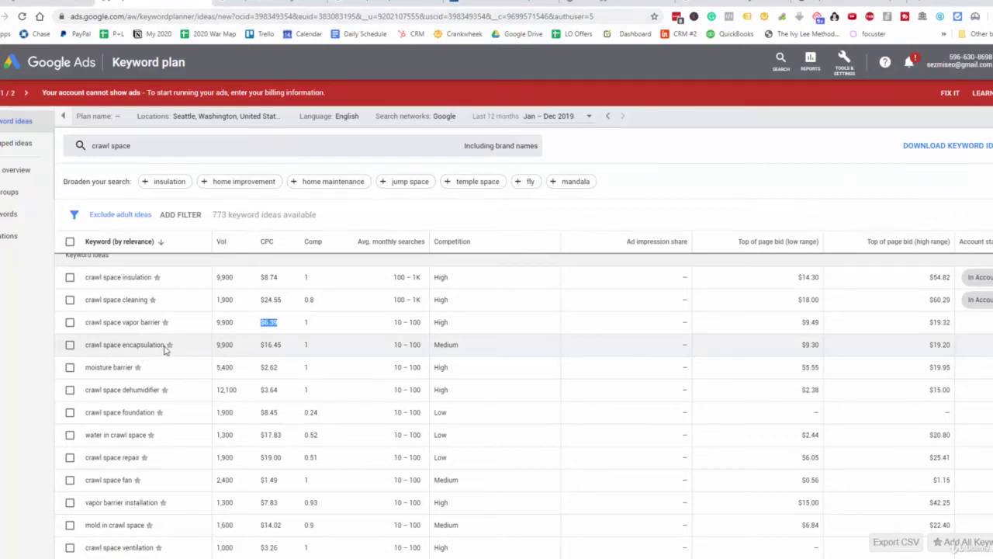
pyautogui.moveTo(166, 347); pyautogui.dragTo(86, 348)
pyautogui.rightClick(130, 346)
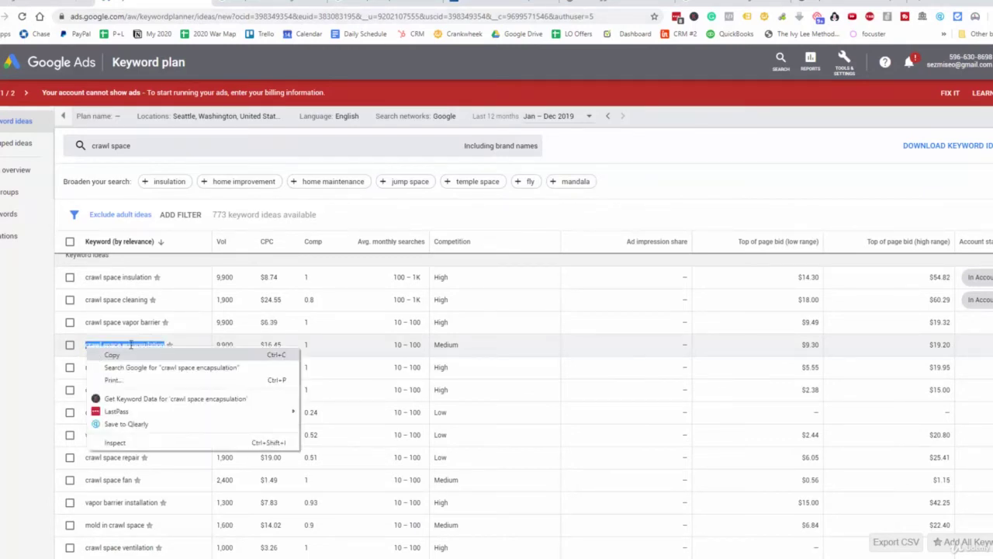
pyautogui.click(155, 353)
pyautogui.click(229, 3)
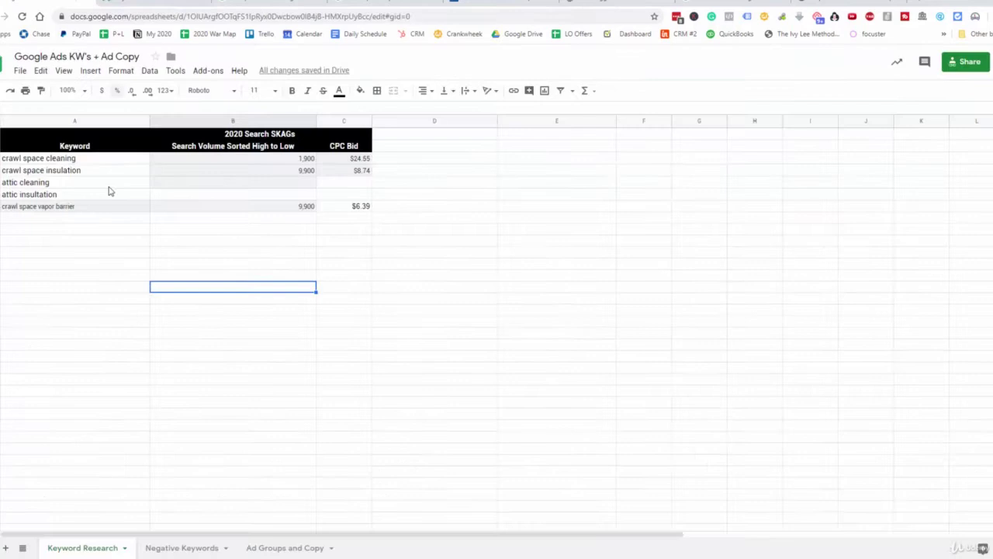
pyautogui.click(80, 218)
pyautogui.hotkey('ctrl', 'v')
pyautogui.click(114, 242)
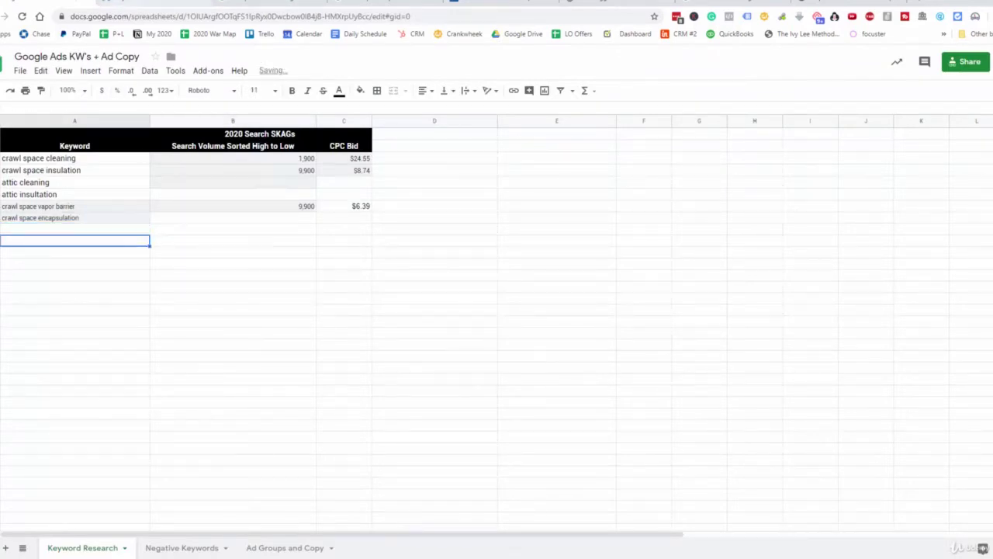
# Copy the 9,900 volume for "crawl space encapsulation" from Keyword Planner into its Search Volume cell in the spreadsheet
pyautogui.click(108, 3)
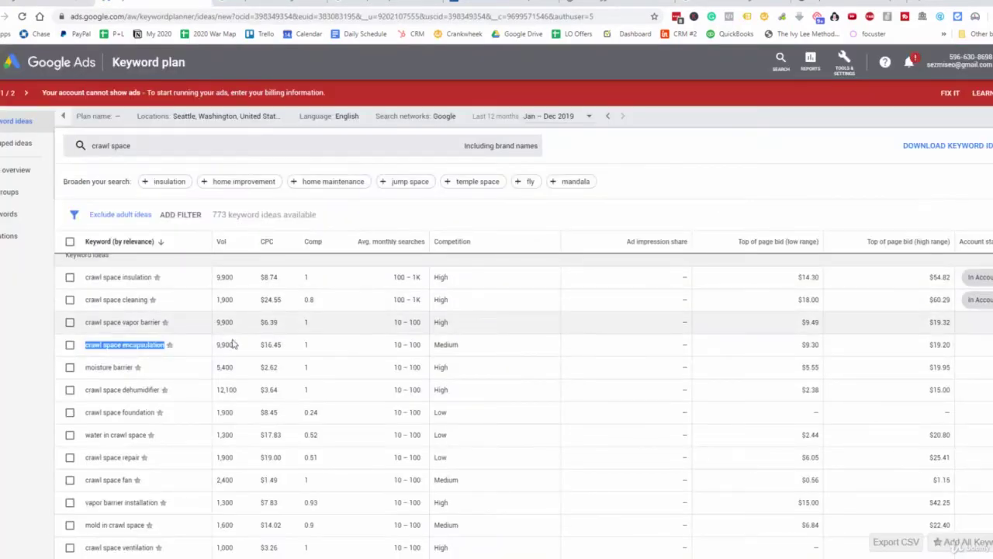
pyautogui.moveTo(234, 344); pyautogui.dragTo(218, 345)
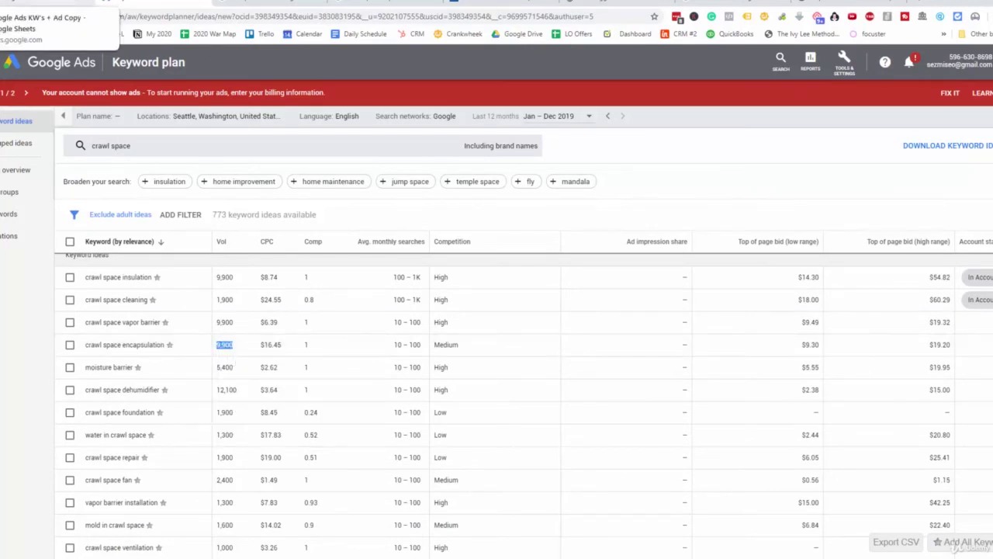
pyautogui.click(46, 4)
pyautogui.click(198, 218)
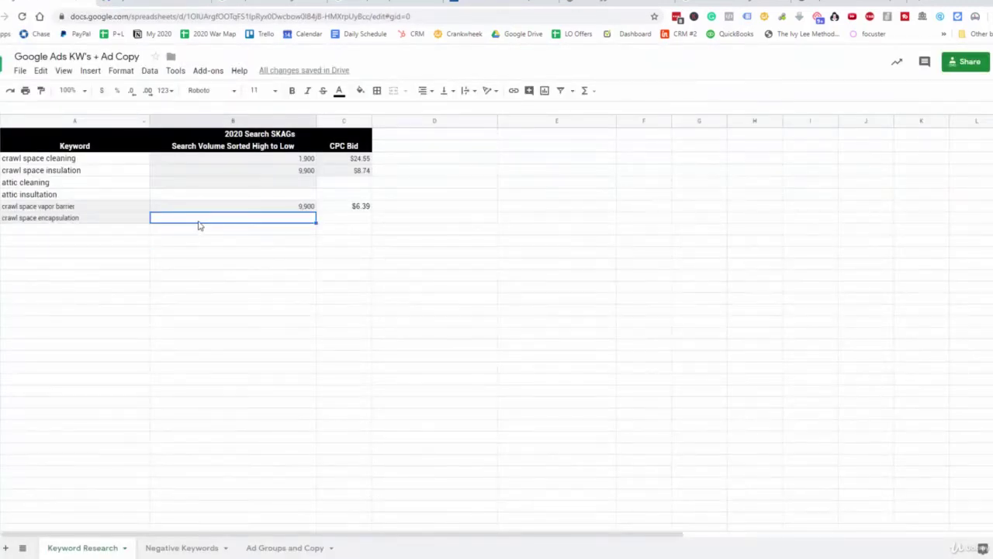
pyautogui.hotkey('ctrl', 'v')
pyautogui.click(330, 221)
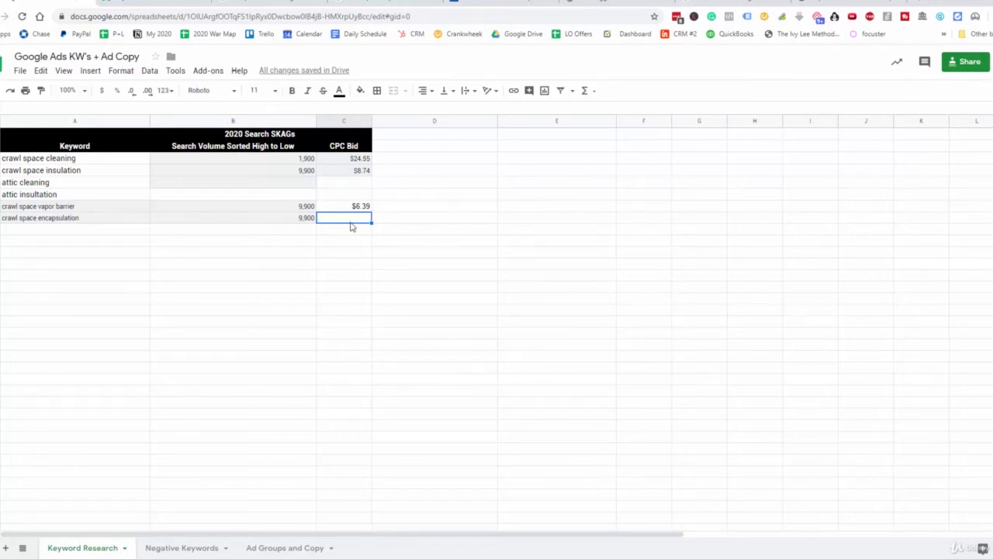
# Replace the "crawl space" search in Keyword Planner with "crawl space vapor barrier" and get its keyword ideas
pyautogui.click(169, 3)
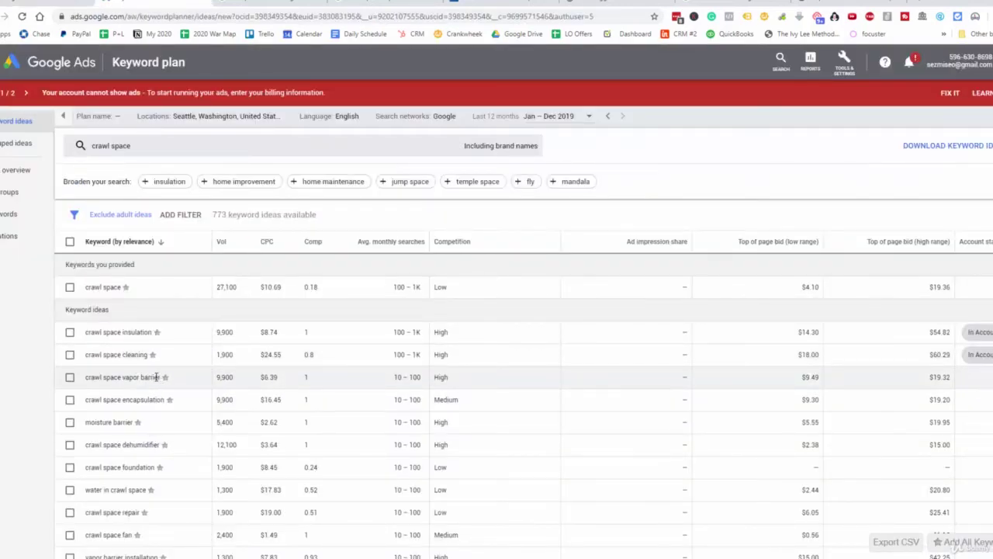
pyautogui.moveTo(156, 377); pyautogui.dragTo(85, 379)
pyautogui.tripleClick(87, 380)
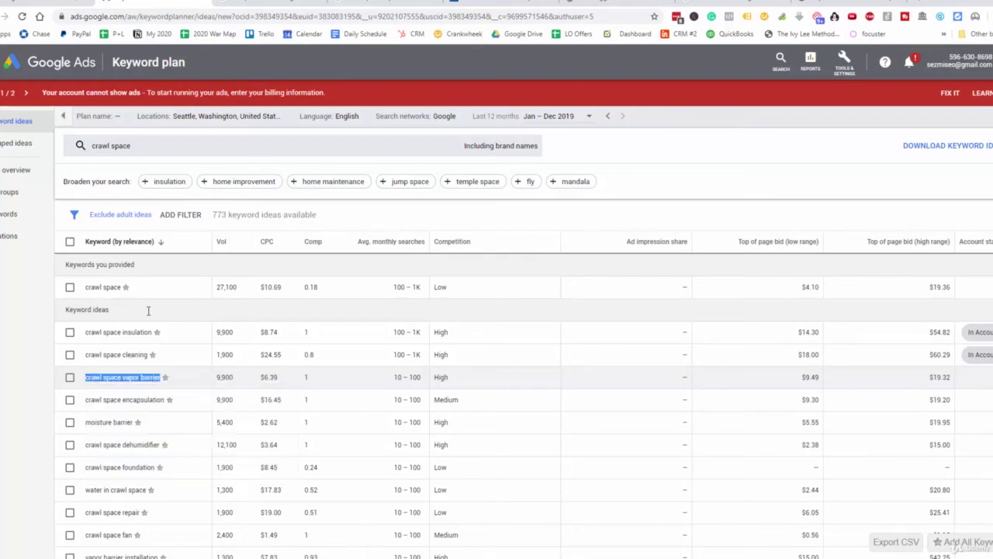
pyautogui.click(149, 148)
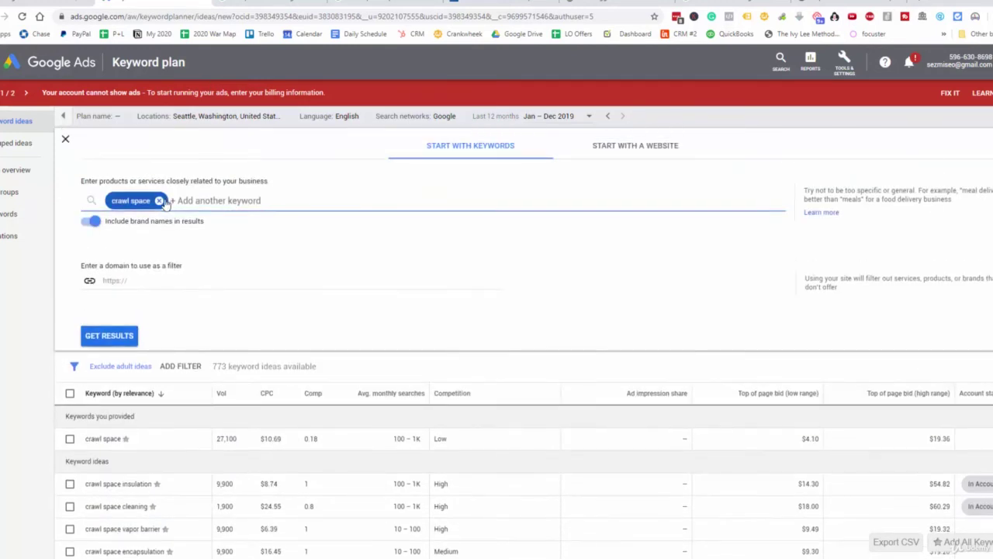
pyautogui.click(150, 200)
pyautogui.hotkey('ctrl', 'v')
pyautogui.click(133, 334)
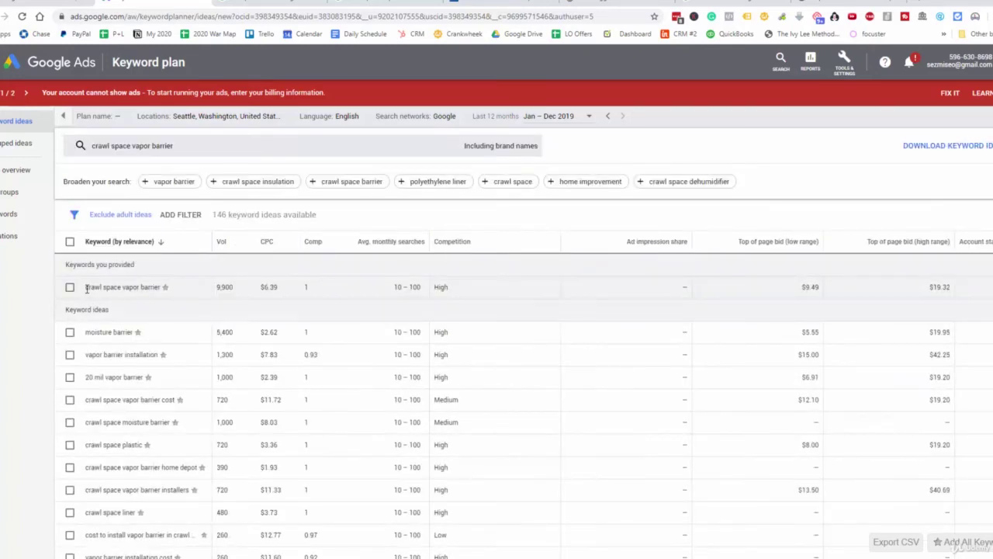
# Examine the Keyword Planner ideas for "crawl space vapor barrier", including the cost, installation and store-related variations
pyautogui.moveTo(86, 287); pyautogui.dragTo(163, 288)
pyautogui.click(125, 365)
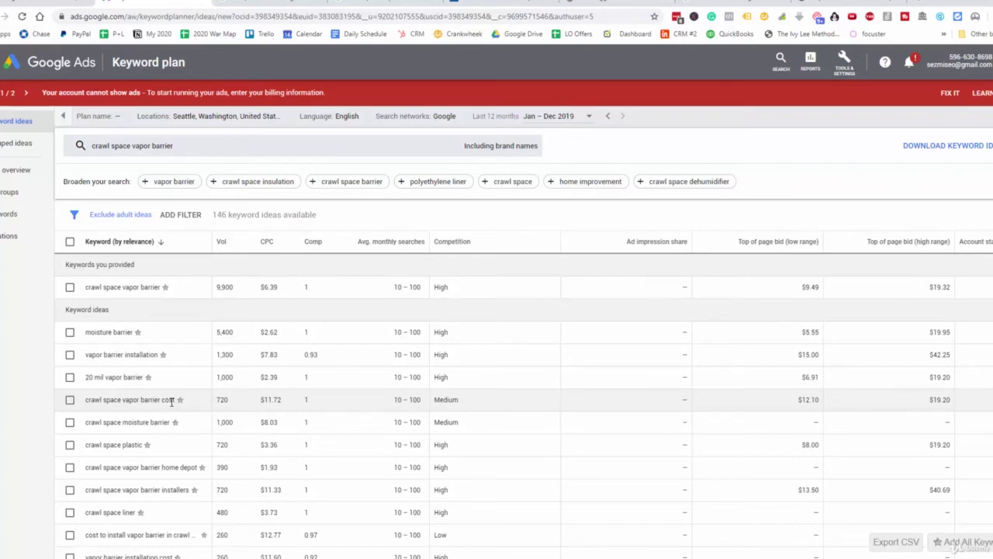
pyautogui.scroll(-1, 172, 403)
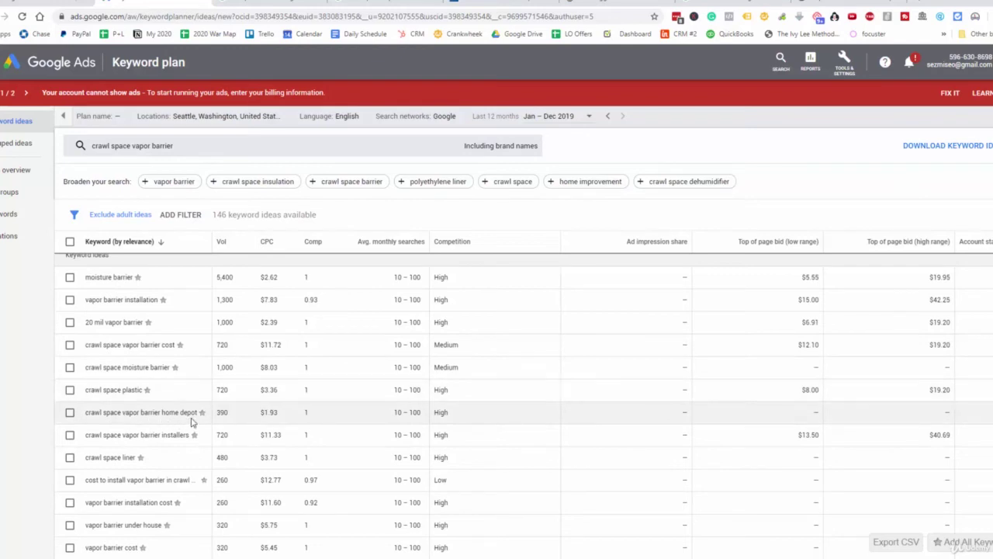
pyautogui.moveTo(99, 412); pyautogui.dragTo(123, 434)
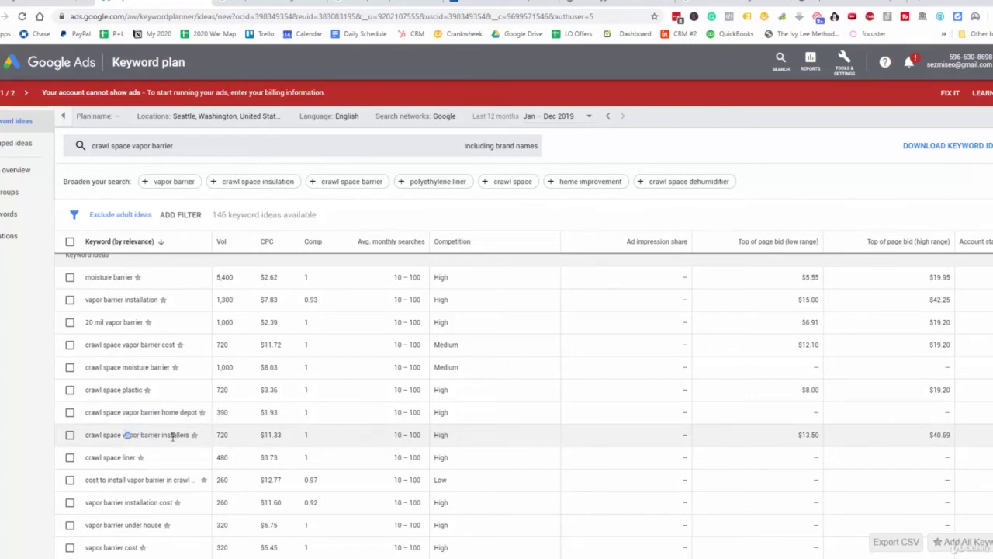
pyautogui.scroll(-1, 125, 435)
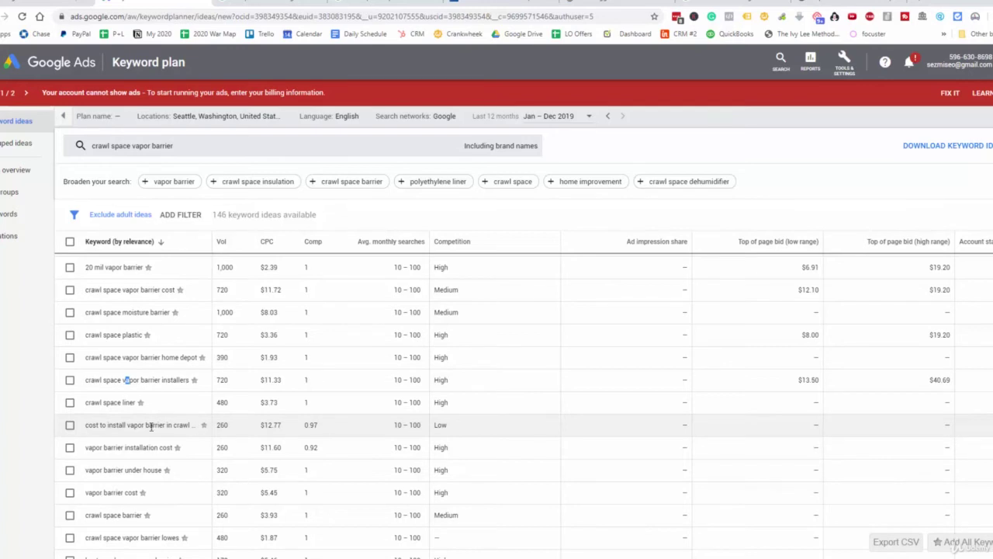
pyautogui.scroll(-1, 151, 425)
pyautogui.scroll(-1, 124, 422)
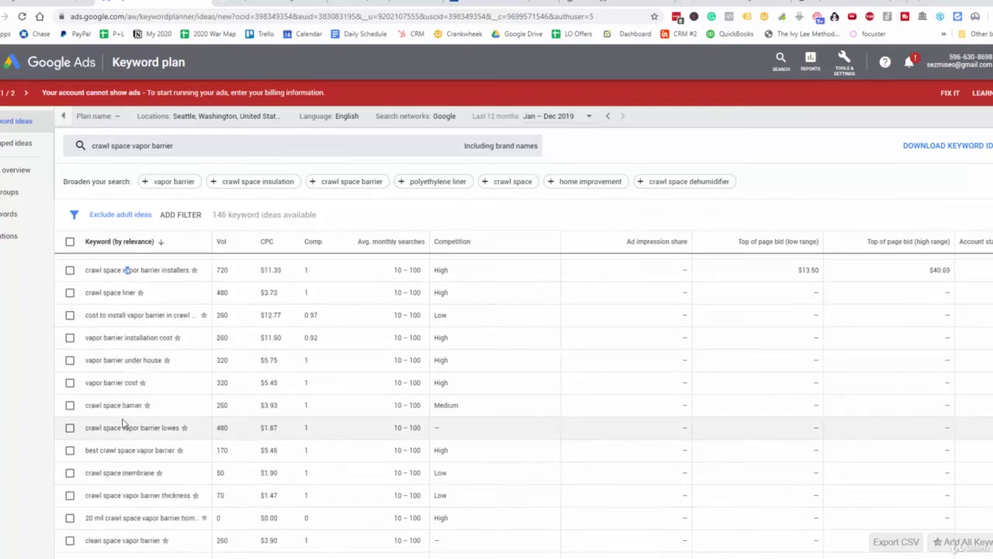
pyautogui.scroll(-2, 145, 439)
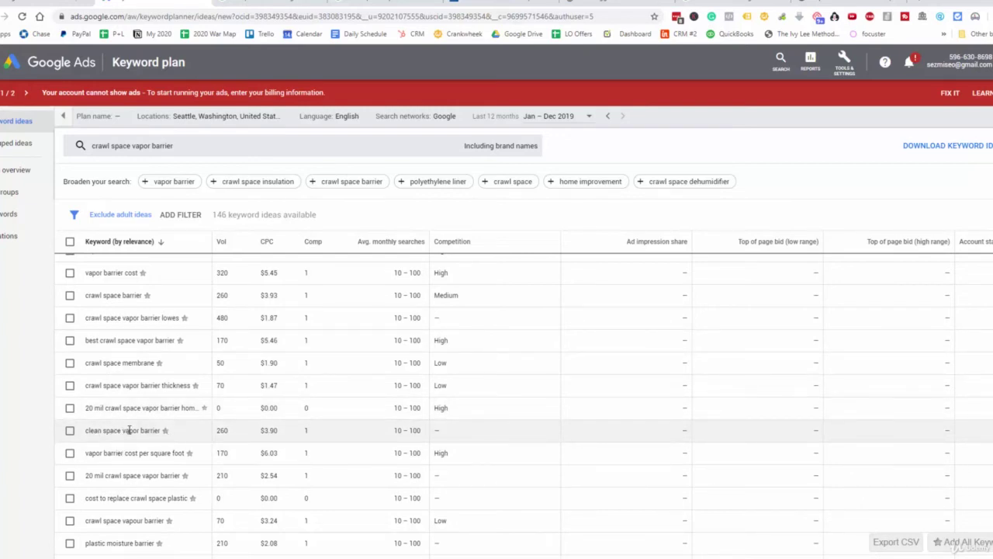
pyautogui.scroll(-1, 142, 454)
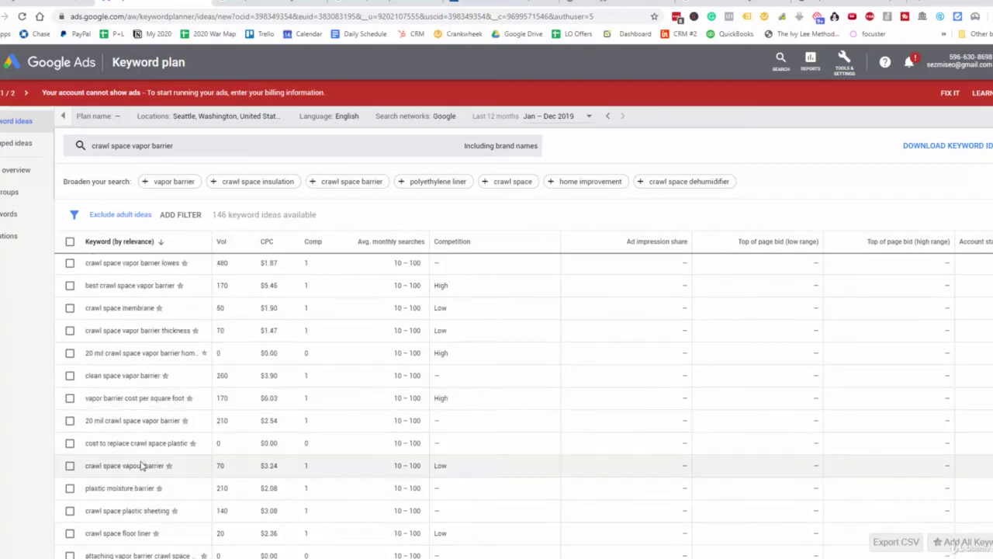
pyautogui.scroll(-1, 139, 464)
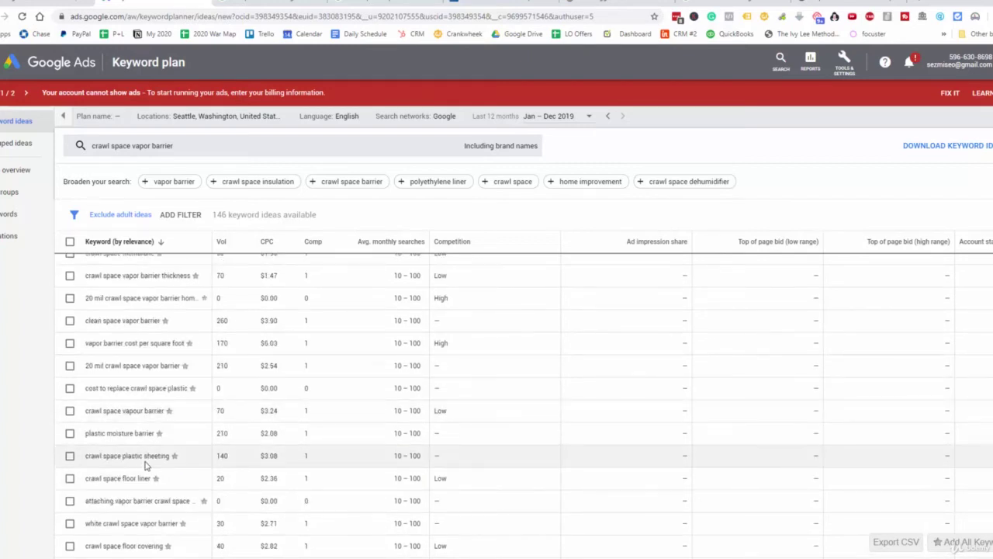
pyautogui.scroll(-1, 146, 464)
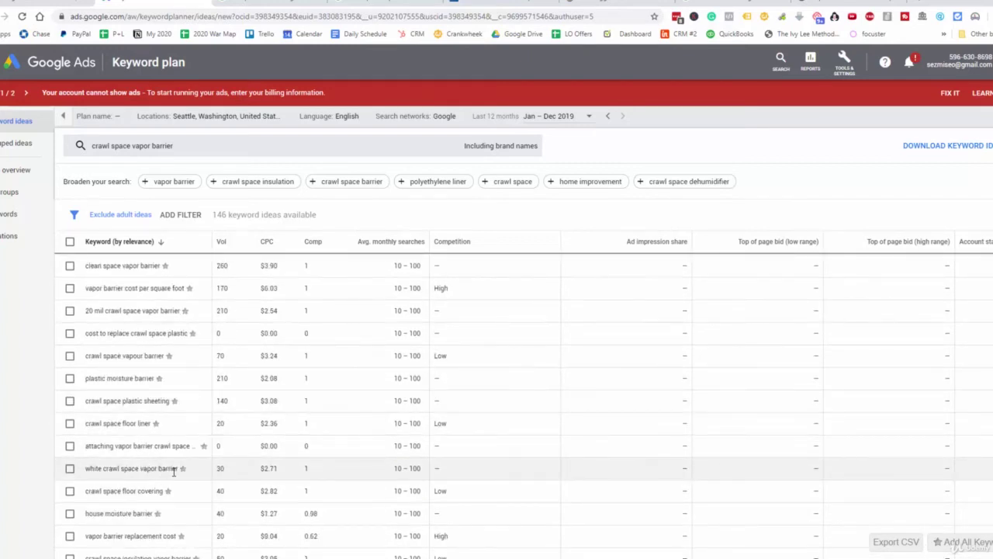
pyautogui.scroll(5, 177, 470)
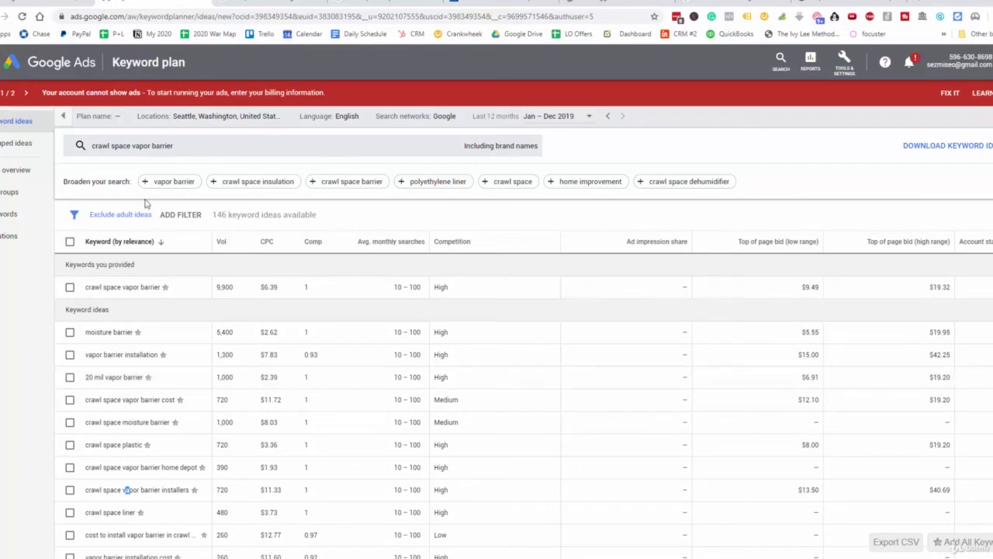
# Review the keywords collected in the spreadsheet and check the services on the Clean Crawls website
pyautogui.hotkey('ctrl', 'Tab')
pyautogui.click(121, 266)
pyautogui.click(80, 218)
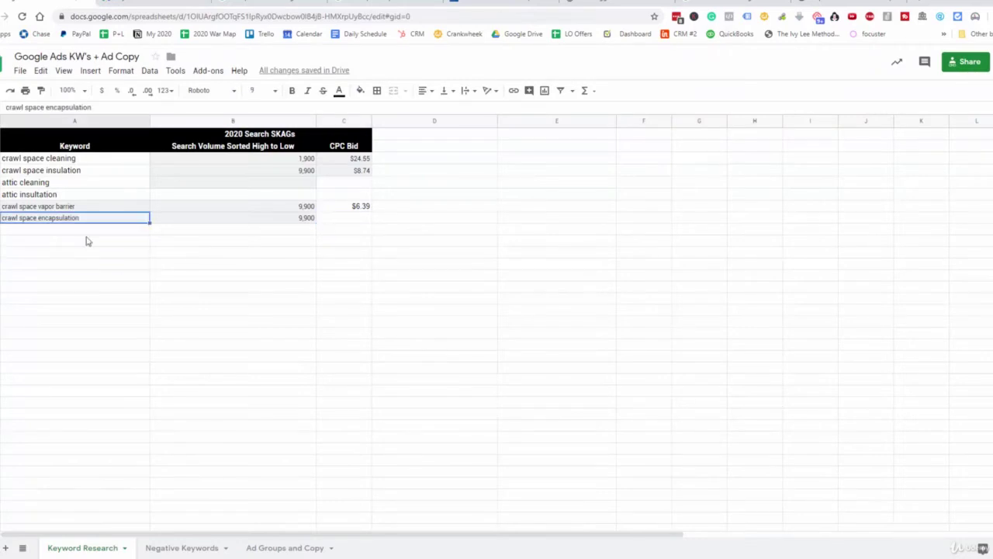
pyautogui.click(43, 208)
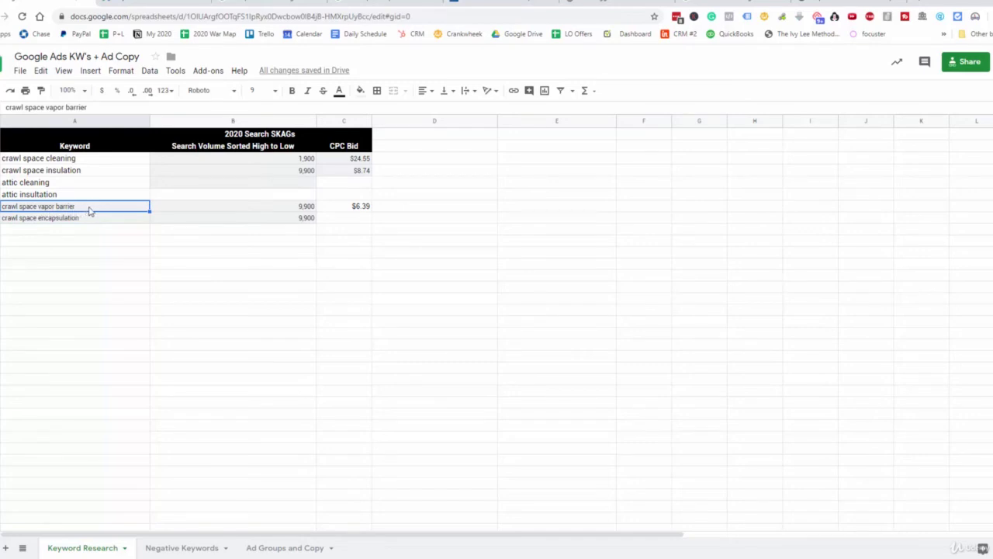
pyautogui.click(77, 194)
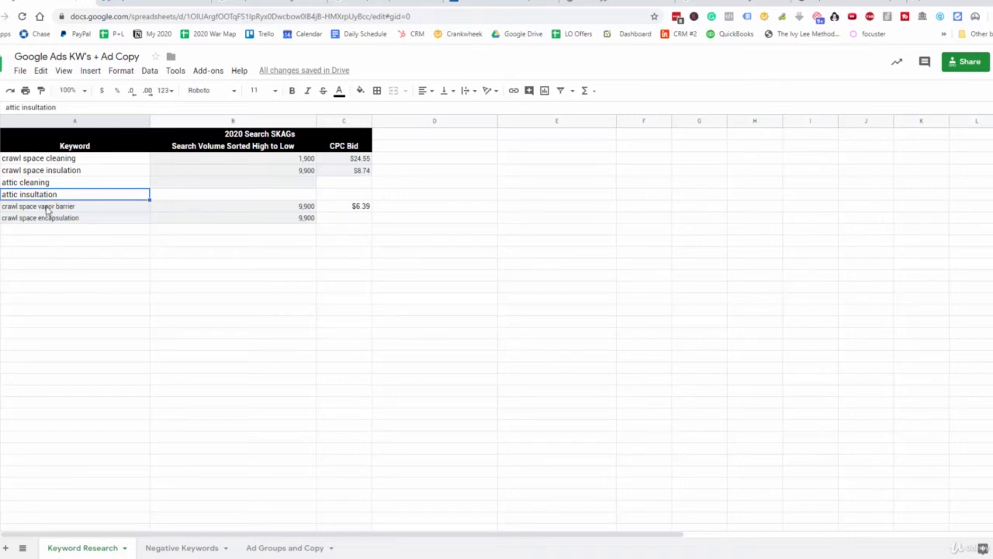
pyautogui.click(91, 276)
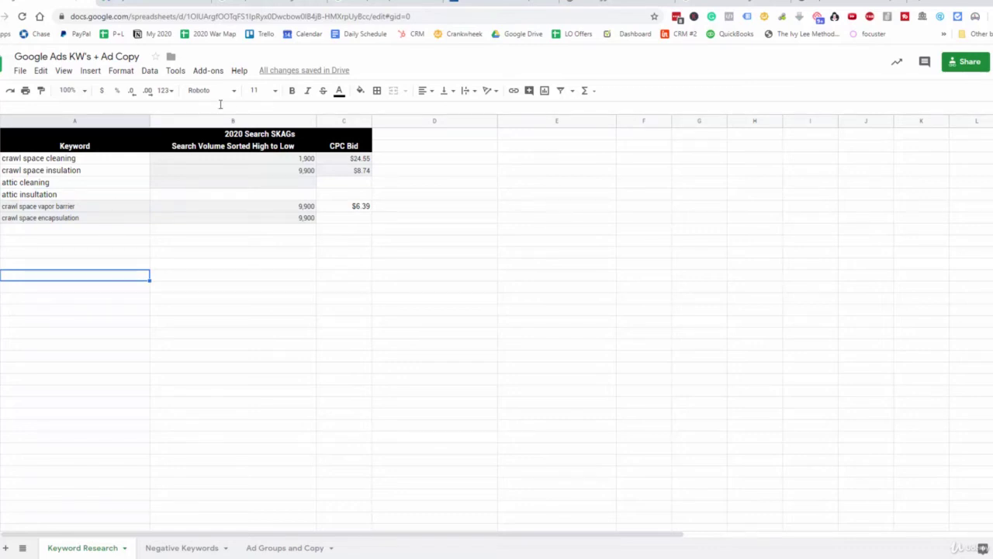
pyautogui.click(163, 3)
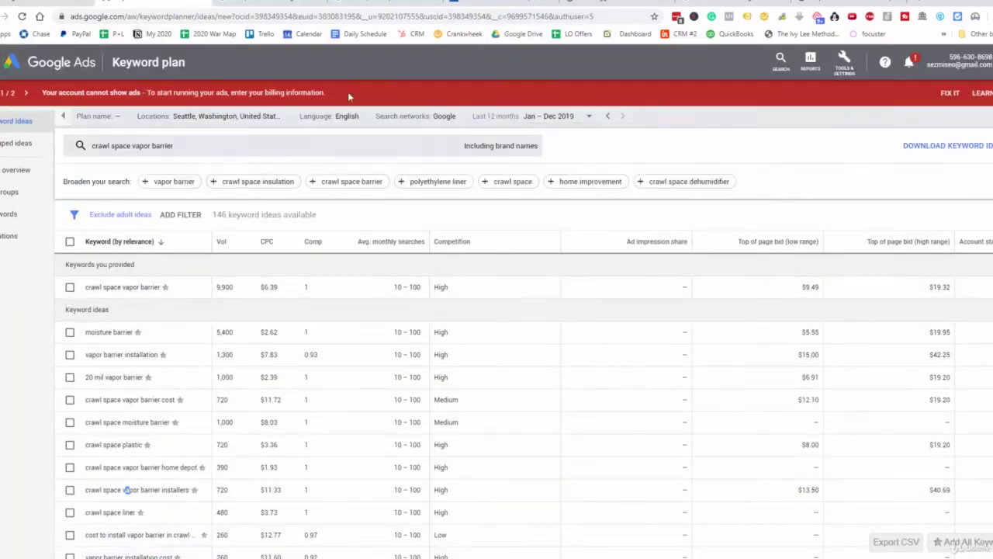
pyautogui.click(458, 5)
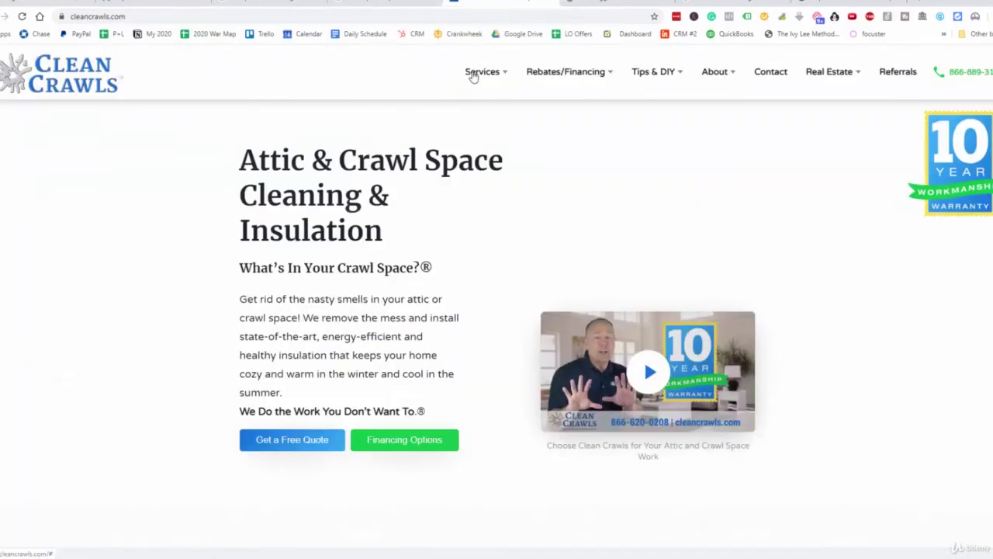
pyautogui.moveTo(483, 73)
# Search Google for "crawl space" in place of the earlier "clean crawls" search
pyautogui.click(392, 3)
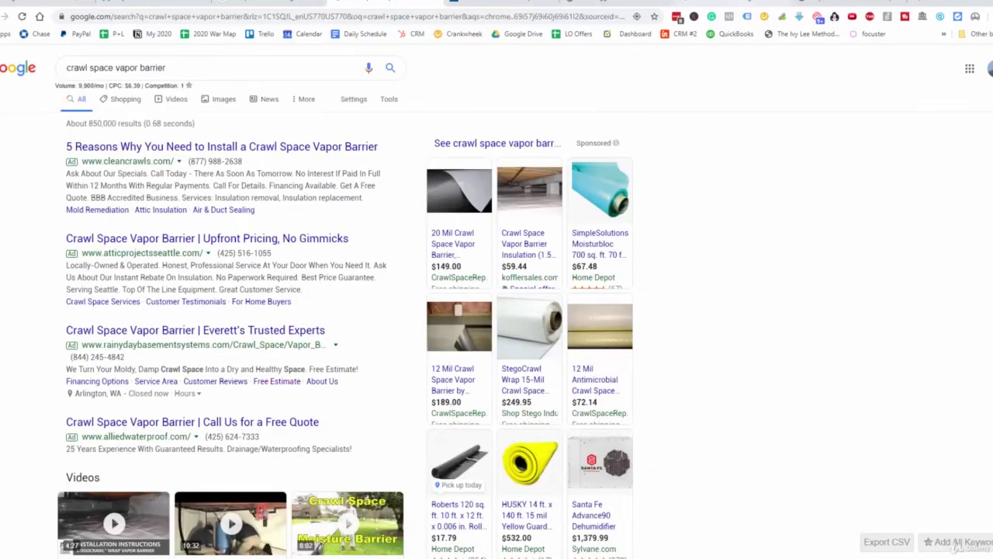
pyautogui.click(729, 4)
pyautogui.tripleClick(90, 67)
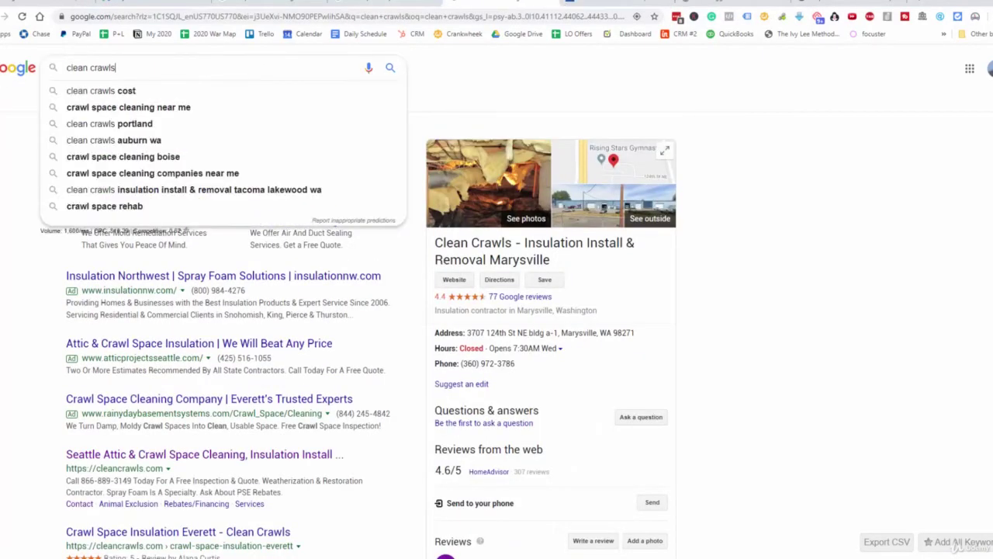
pyautogui.write('cra')
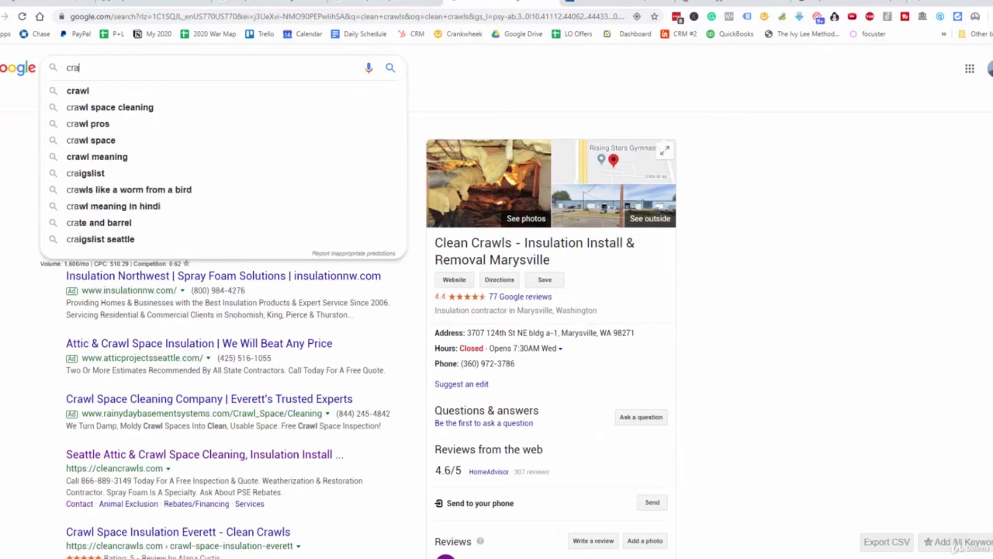
pyautogui.write('wl s')
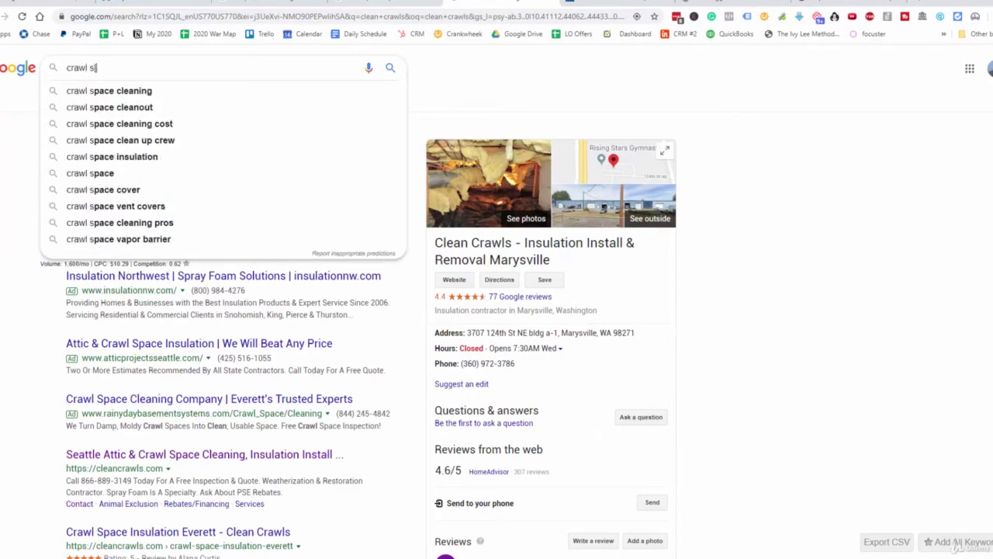
pyautogui.write('pace')
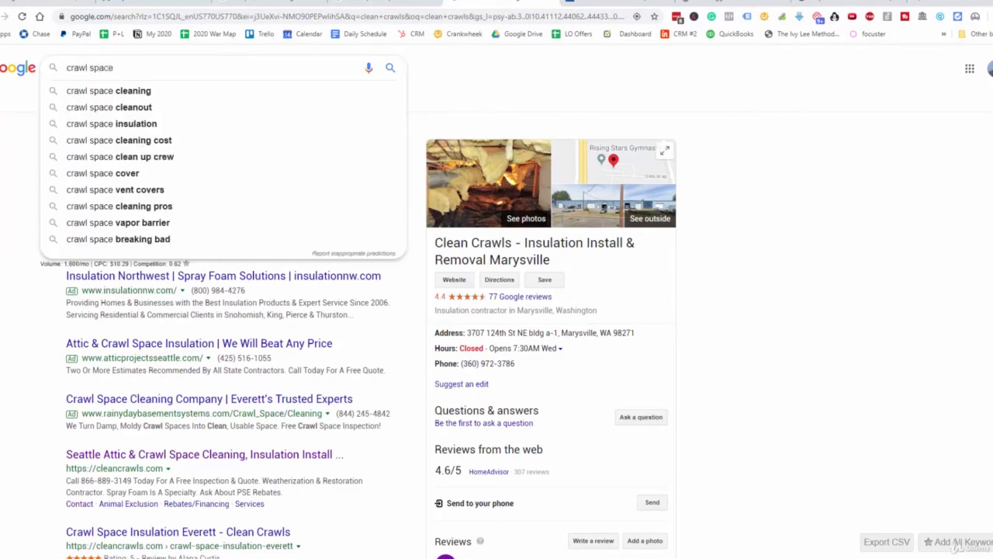
pyautogui.press('Return')
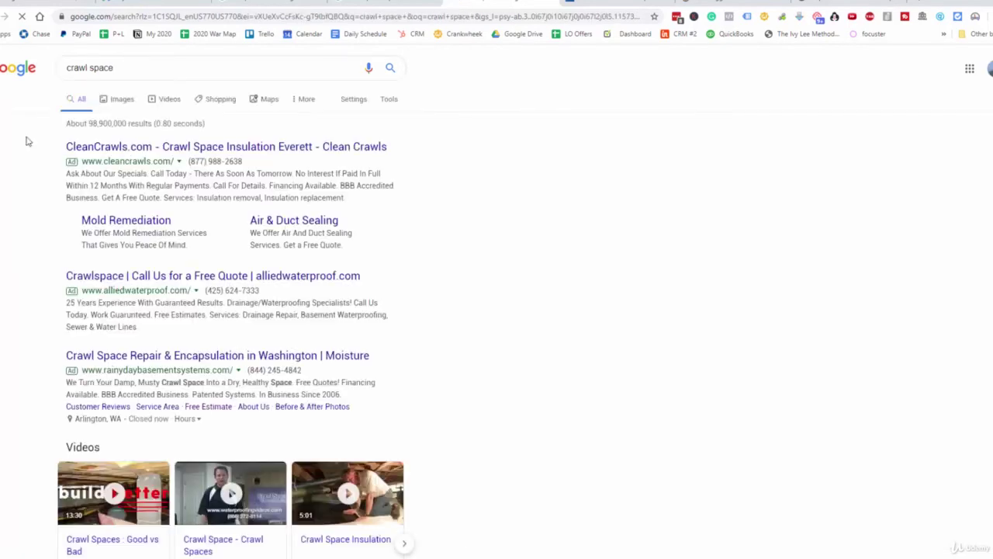
# Look through the Google results for "crawl space" and view the American Crawlspace Cleanouts website in a separate tab
pyautogui.scroll(-3, 288, 243)
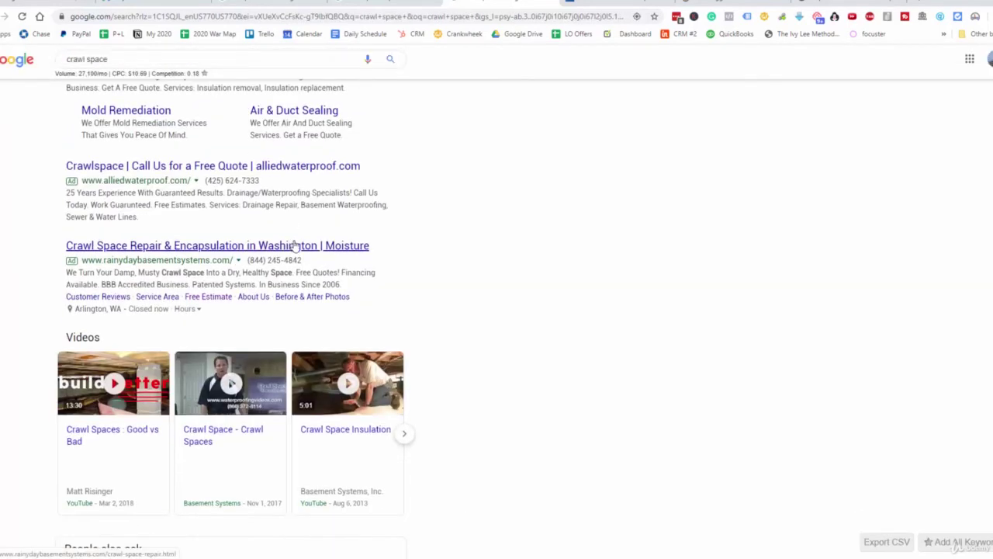
pyautogui.scroll(-7, 374, 259)
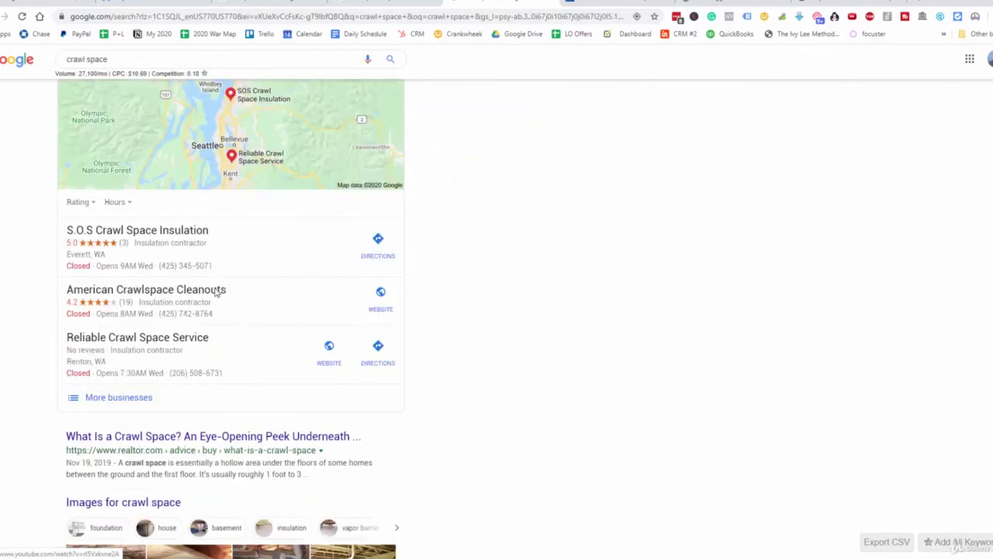
pyautogui.rightClick(369, 306)
pyautogui.click(388, 315)
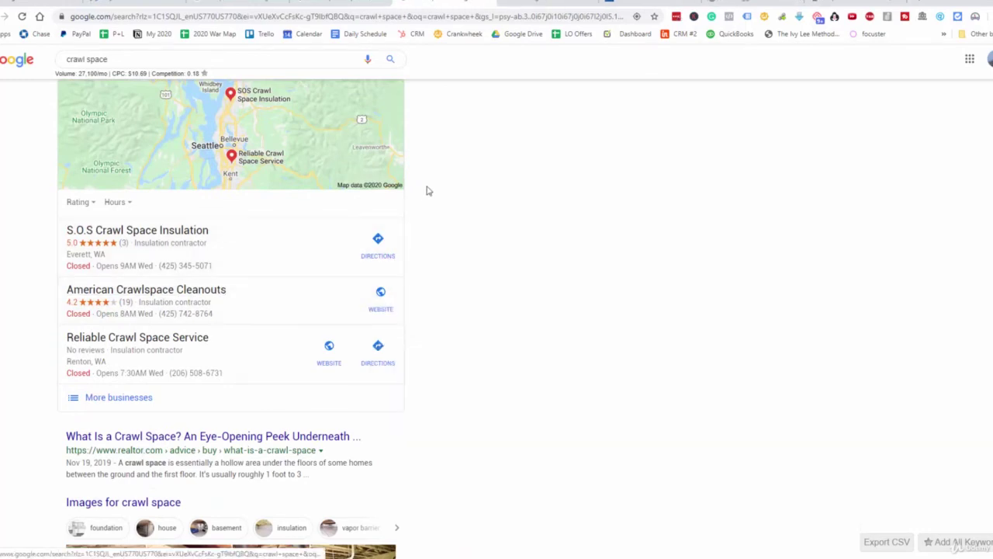
pyautogui.hotkey('ctrl', 'Tab')
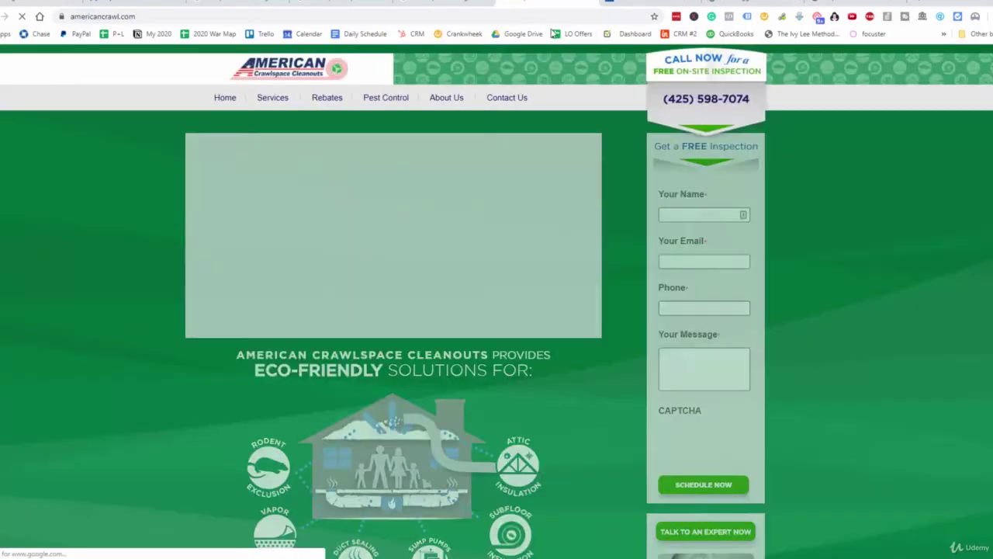
pyautogui.moveTo(273, 102)
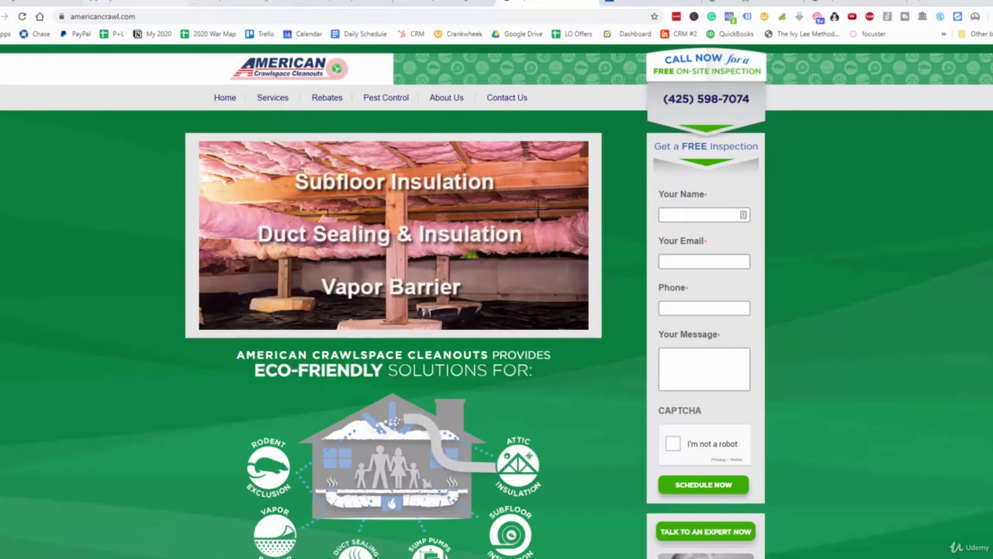
# Return to the Google results and extend the search to "crawl space cleaning"
pyautogui.click(406, 4)
pyautogui.click(115, 59)
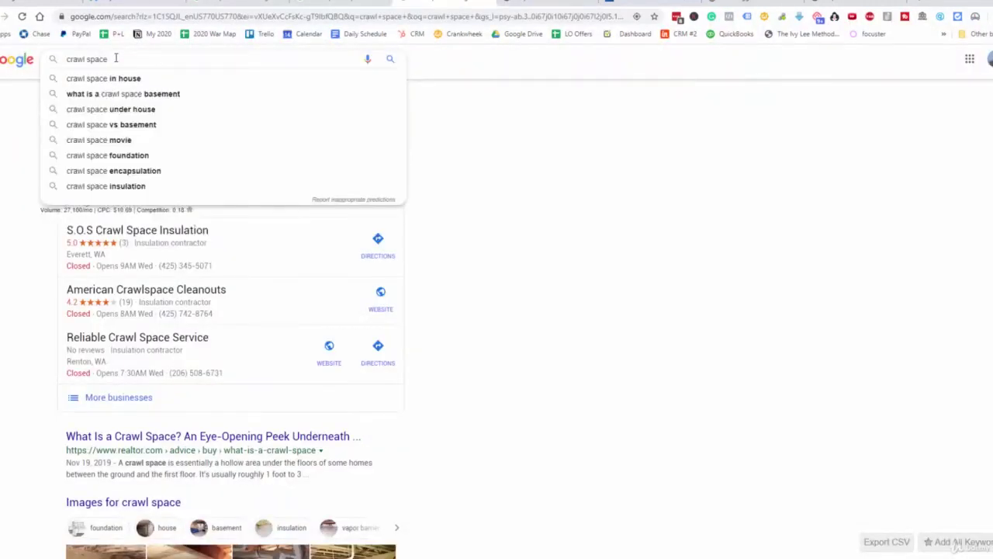
pyautogui.write('clean')
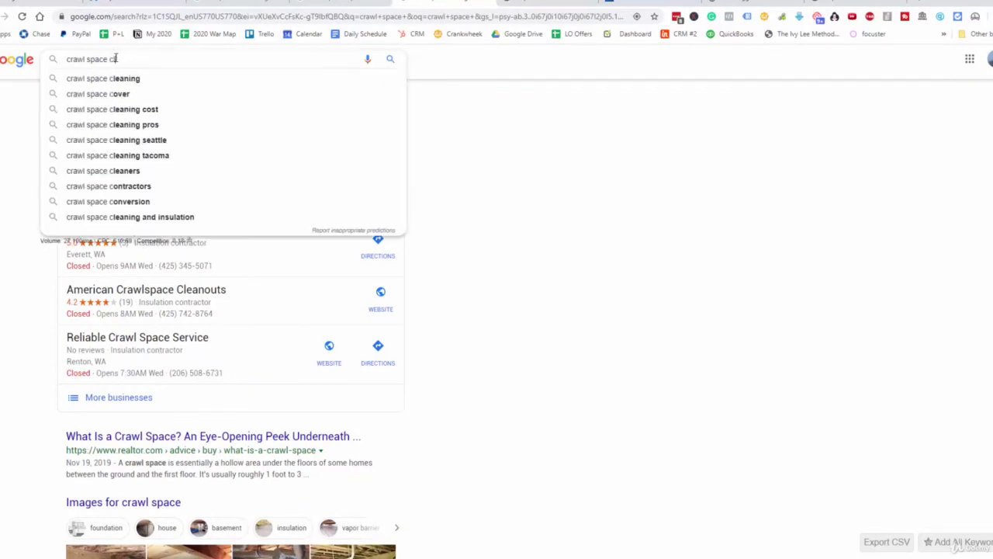
pyautogui.click(108, 78)
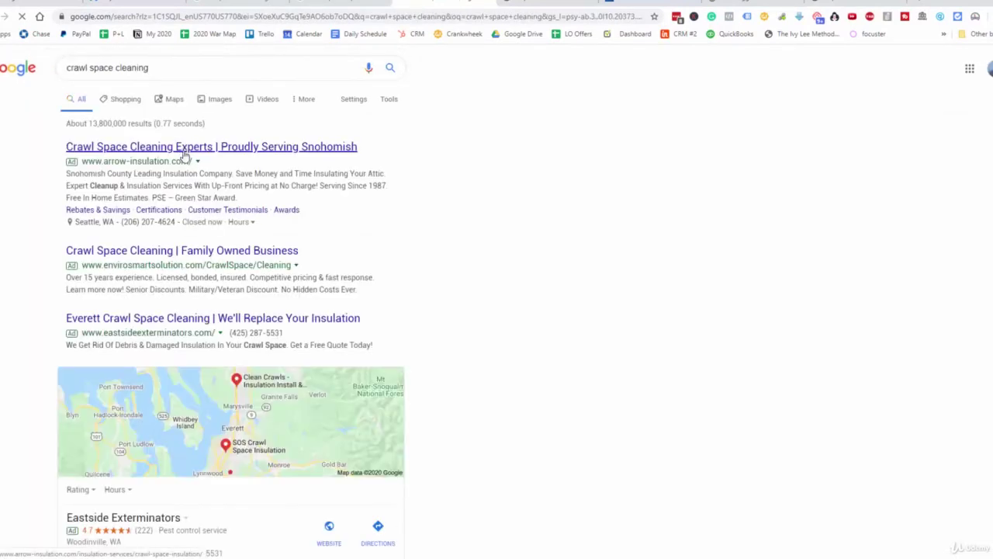
# Check the American Crawlspace Cleanouts website from the "crawl space cleaning" map listings, and return to the results
pyautogui.scroll(-4, 256, 225)
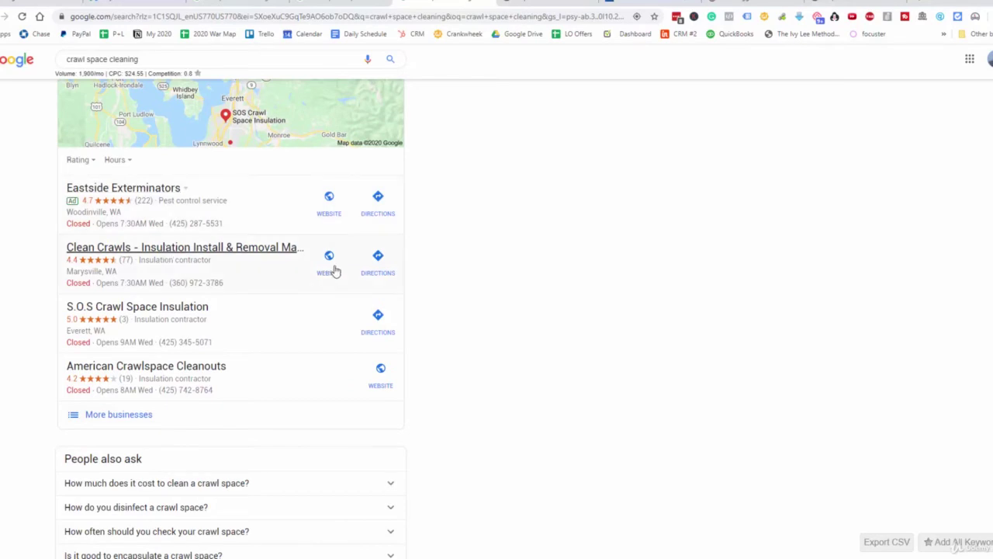
pyautogui.rightClick(379, 384)
pyautogui.click(419, 387)
pyautogui.hotkey('ctrl', 'Tab')
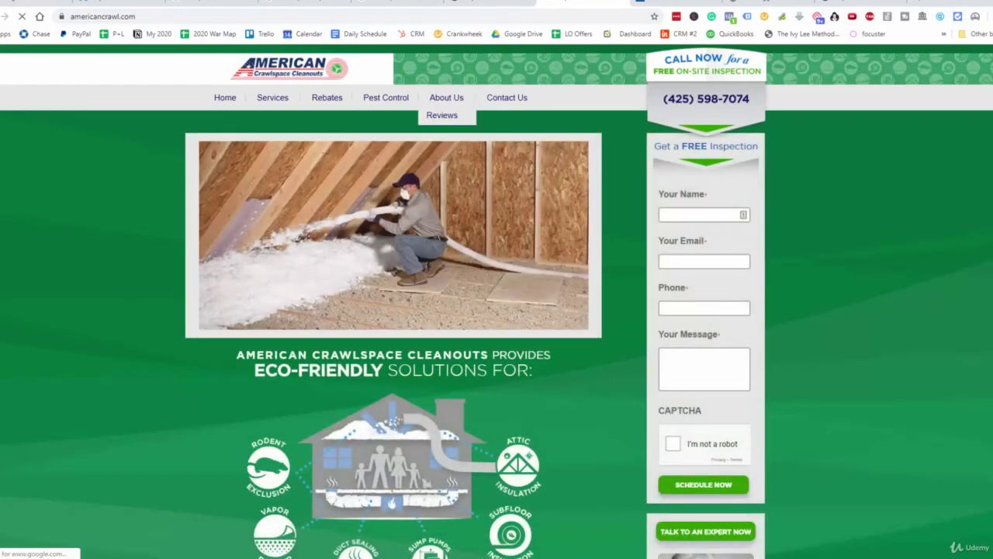
pyautogui.hotkey('ctrl', 'shift', 'Tab')
# Open the United Pest Solutions crawl space cleaning and repair result from the organic listings in a new tab and view it
pyautogui.scroll(-5, 339, 144)
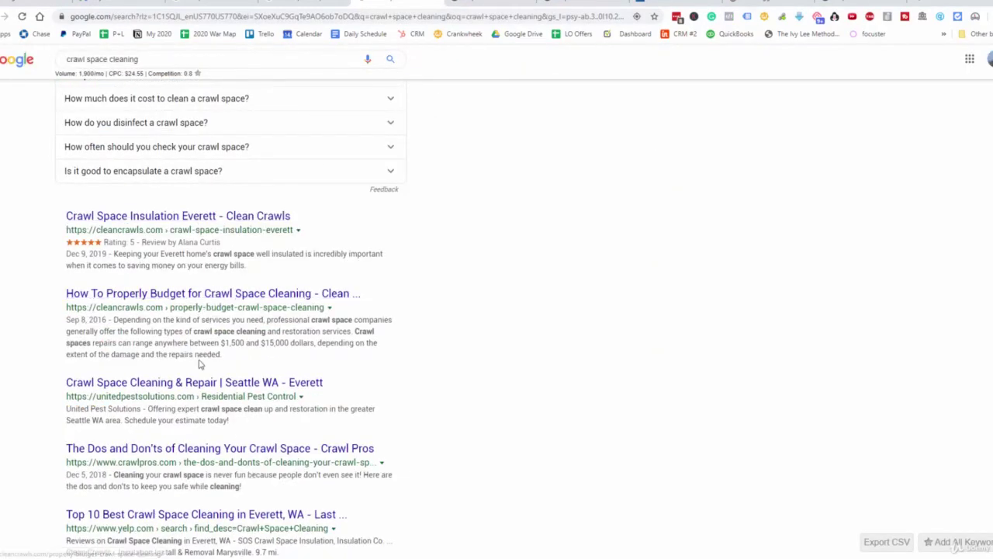
pyautogui.scroll(-1, 200, 331)
pyautogui.rightClick(200, 332)
pyautogui.click(228, 335)
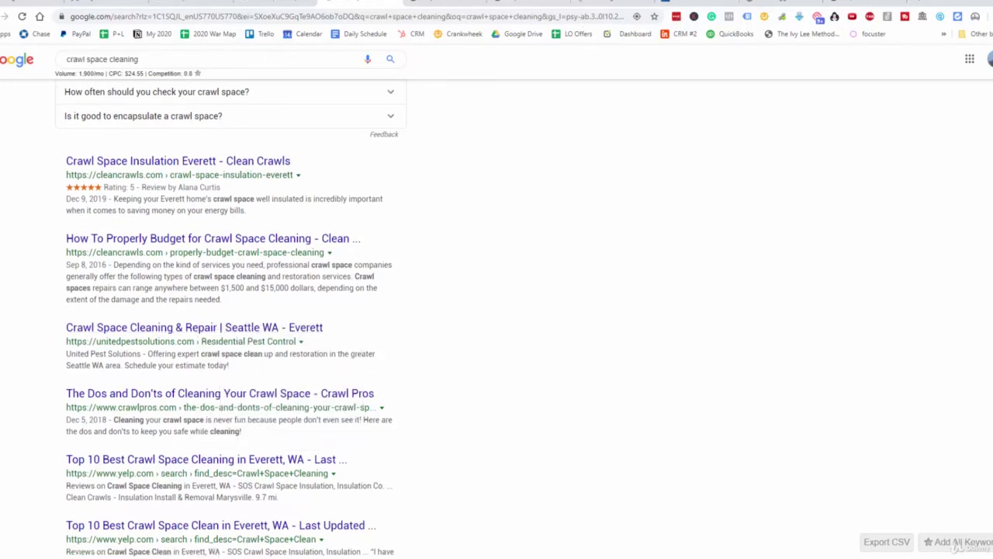
pyautogui.hotkey('ctrl', 'Tab')
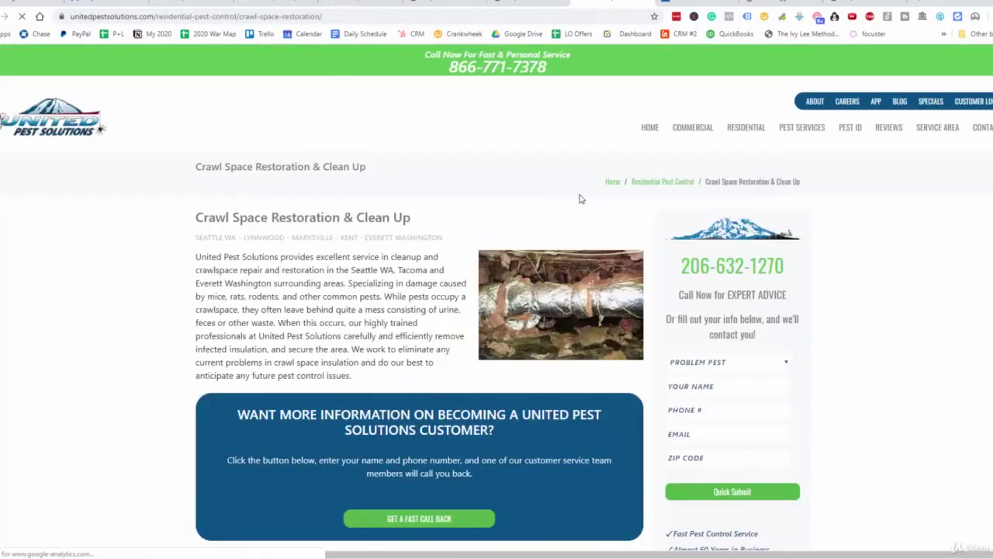
# Examine the commercial pest control page of United Pest Solutions for the services it offers
pyautogui.click(678, 129)
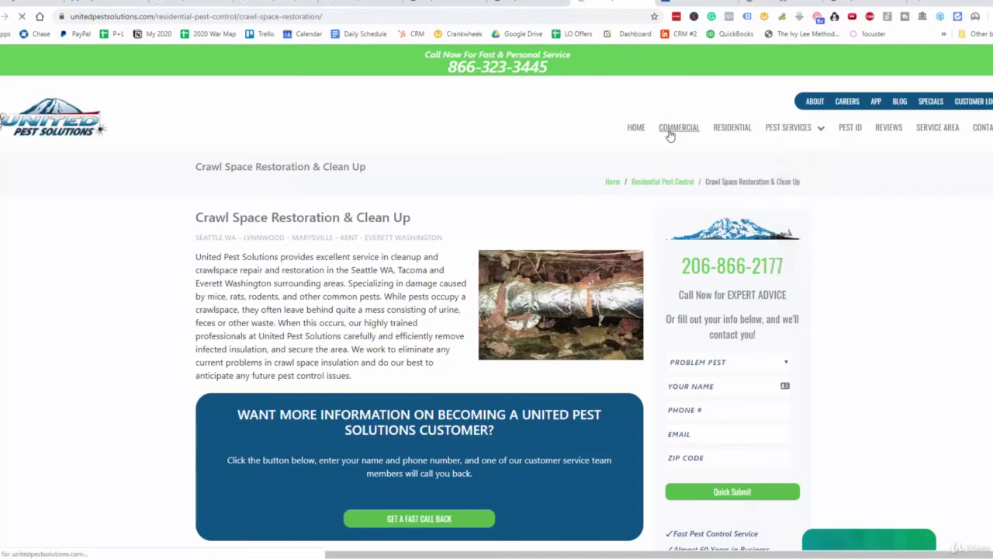
pyautogui.scroll(-8, 562, 142)
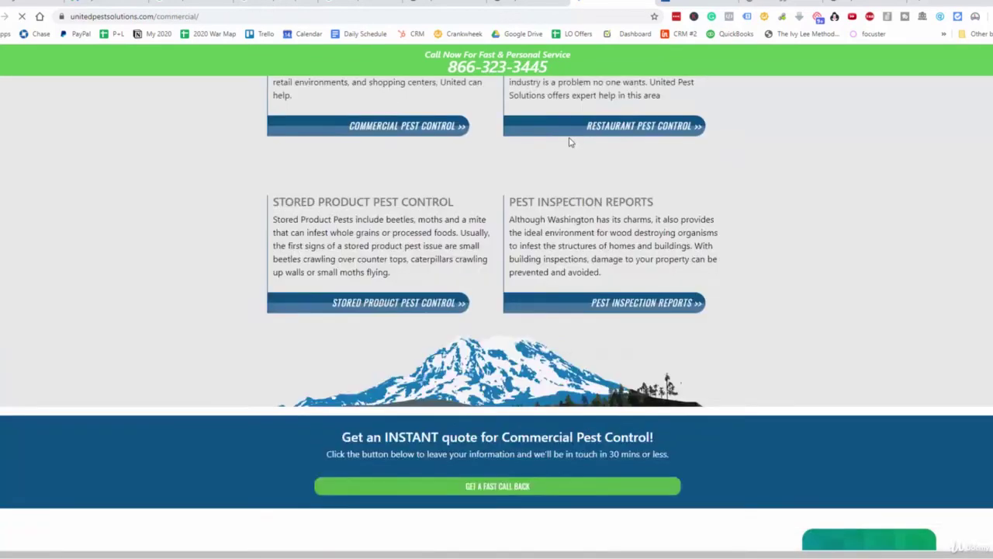
pyautogui.scroll(-5, 579, 137)
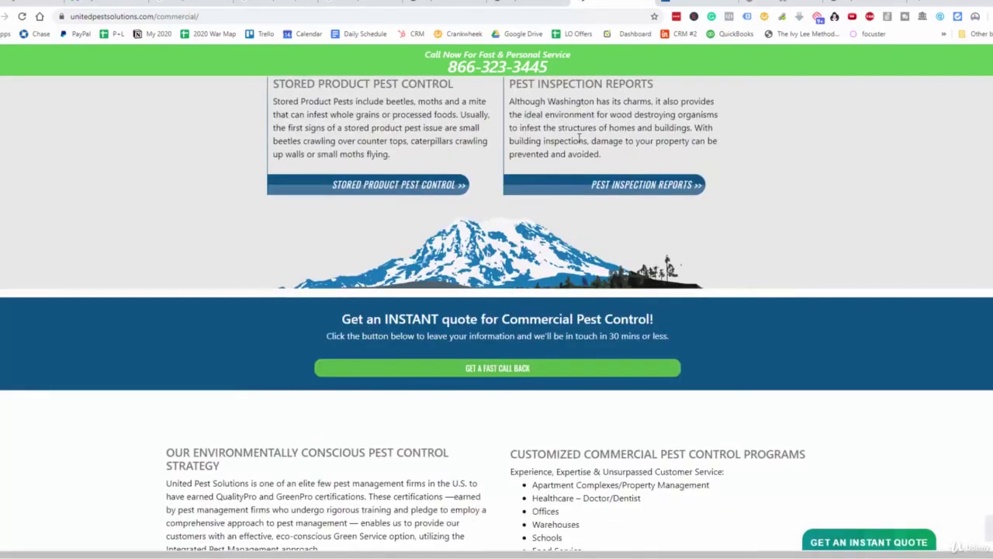
pyautogui.scroll(-9, 579, 137)
pyautogui.scroll(15, 582, 140)
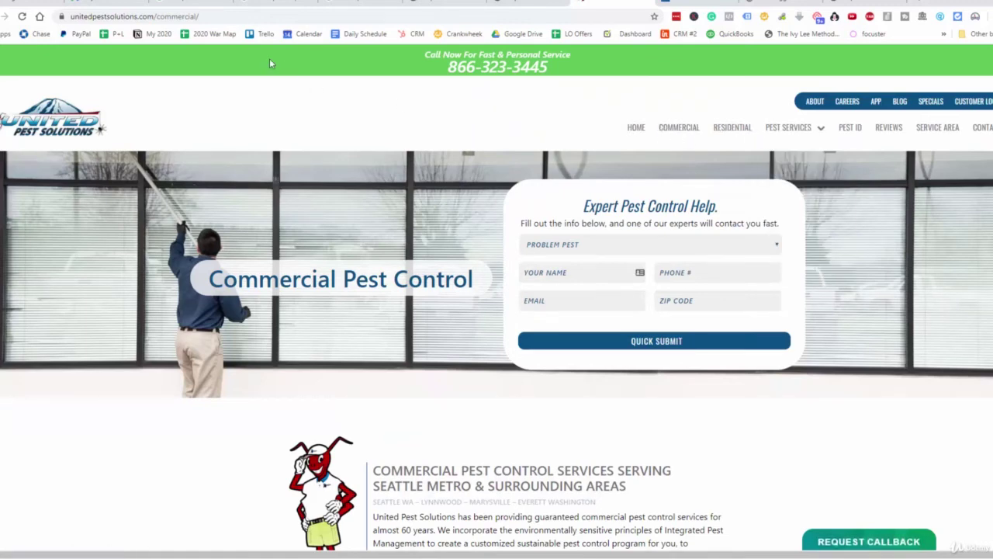
# Switch to Ubersuggest and look up the keyword "crawl space cleaning" for English / United States
pyautogui.click(214, 4)
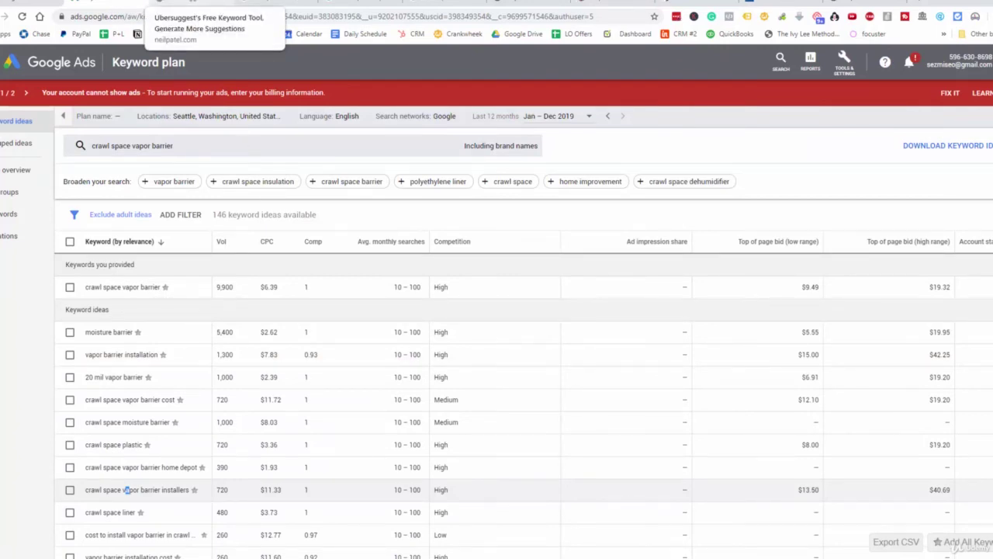
pyautogui.click(198, 4)
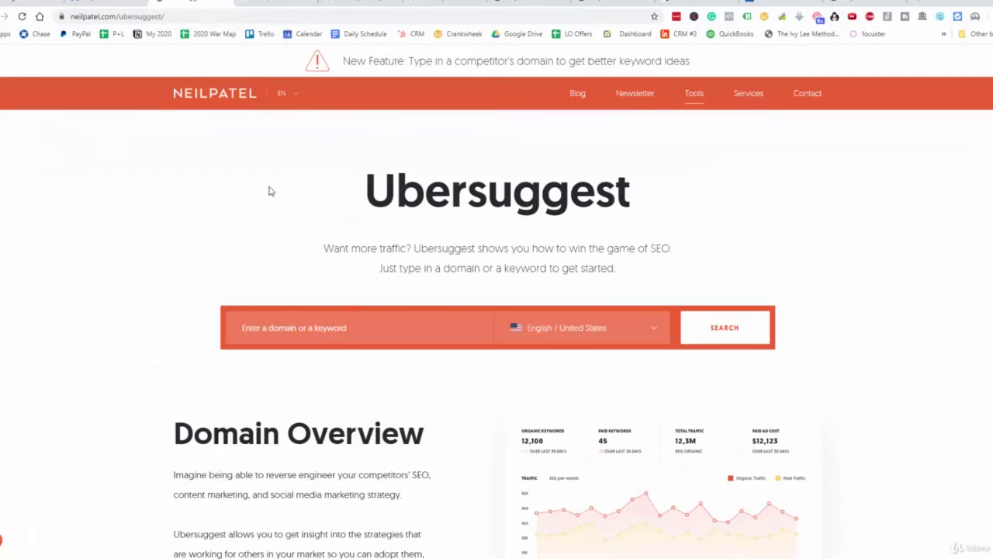
pyautogui.click(321, 332)
pyautogui.write('cleaning')
pyautogui.click(743, 332)
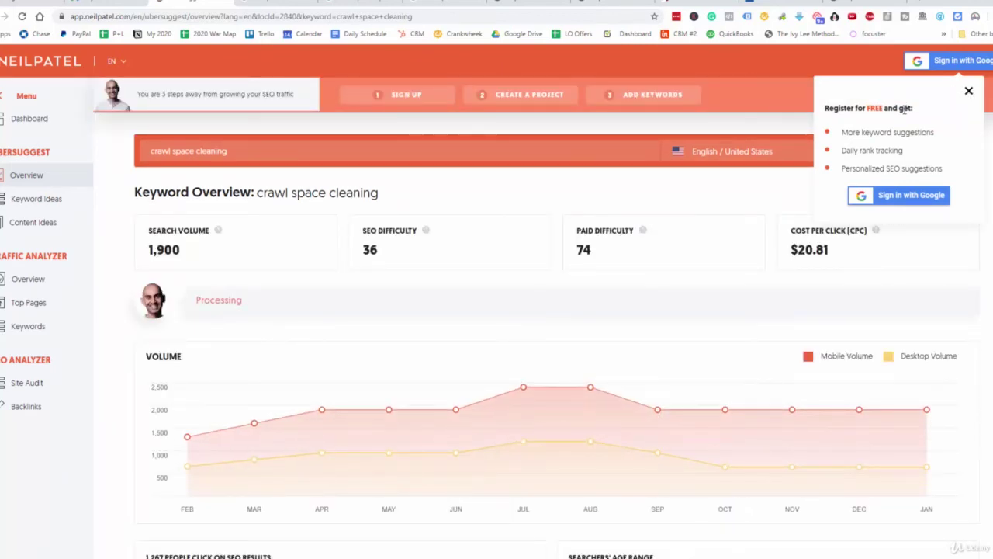
# Dismiss the registration prompt and review the overview's keyword ideas for "crawl space cleaning"
pyautogui.click(968, 90)
pyautogui.scroll(-2, 557, 209)
pyautogui.scroll(-4, 550, 215)
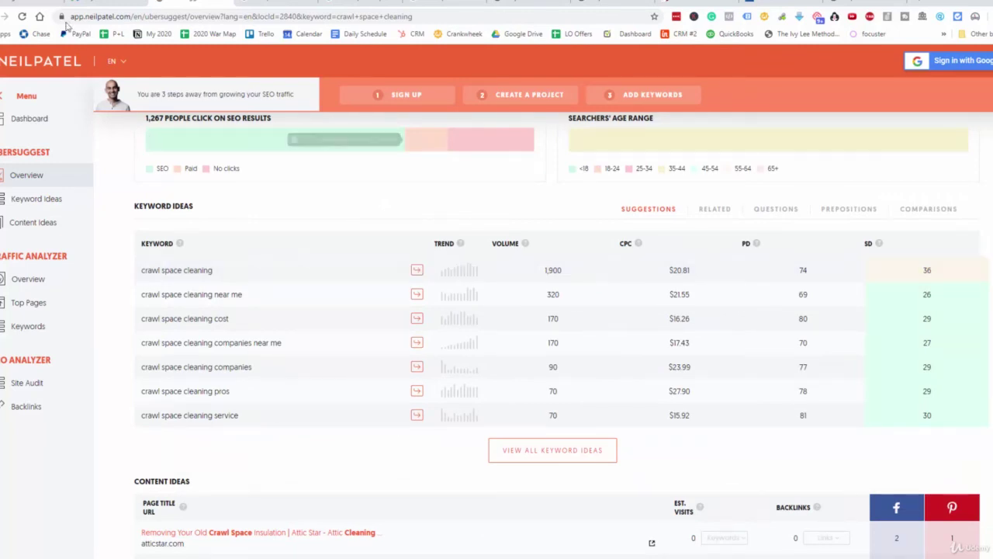
# Check the crawl space cleaning entry in the keyword spreadsheet and review the "crawl space vapor barrier" ideas in Keyword Planner
pyautogui.click(35, 4)
pyautogui.click(49, 162)
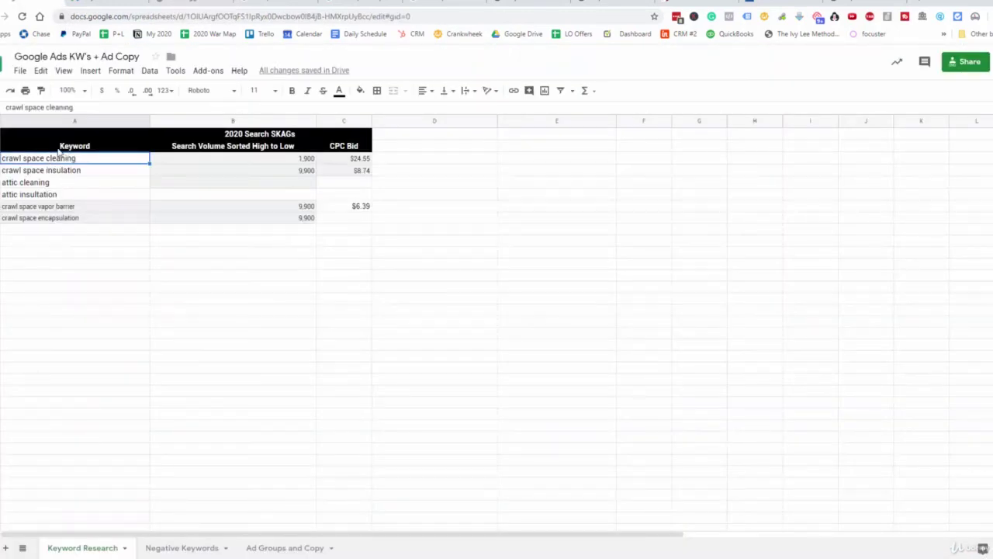
pyautogui.click(116, 4)
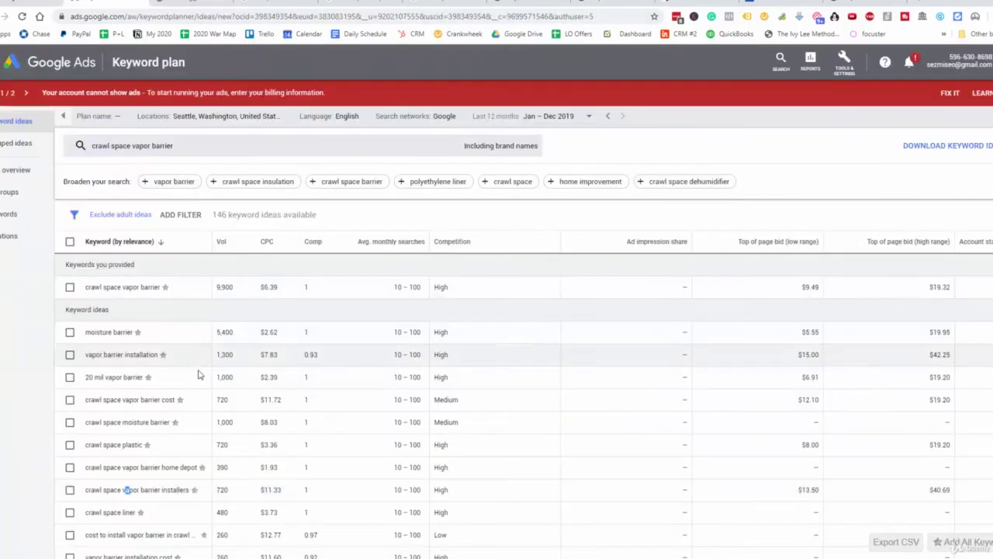
pyautogui.scroll(-3, 197, 374)
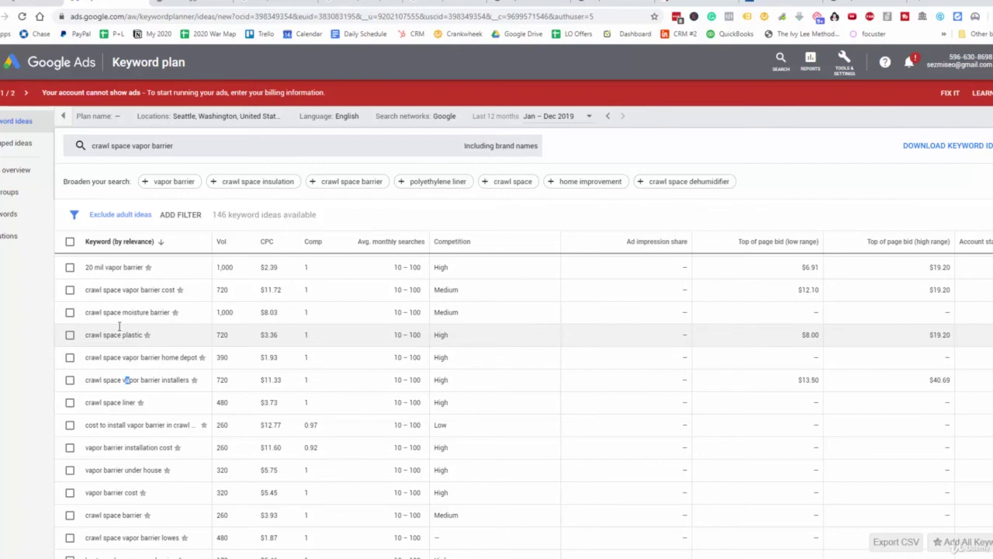
# Return to Ubersuggest and show the full list of keyword ideas for "crawl space cleaning"
pyautogui.hotkey('ctrl', 'Tab')
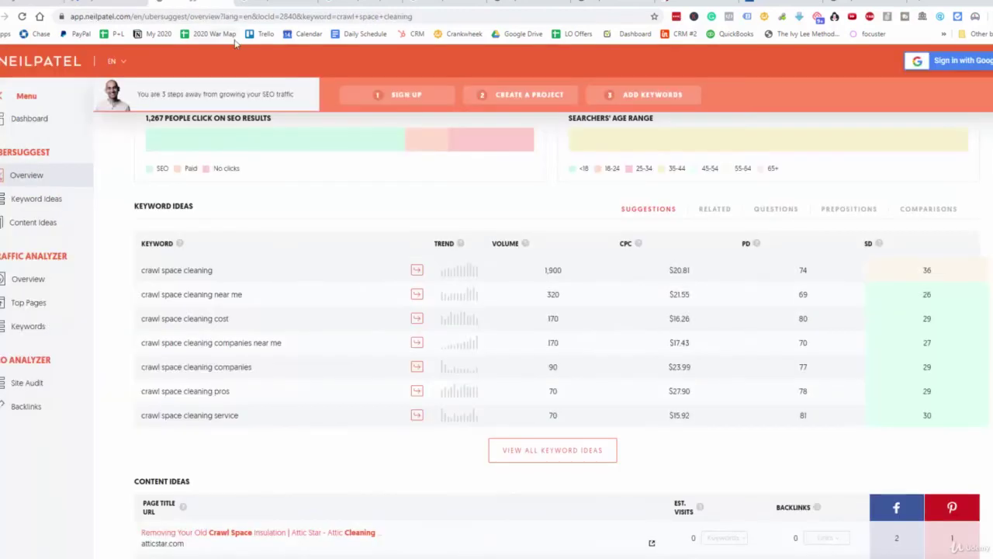
pyautogui.click(537, 457)
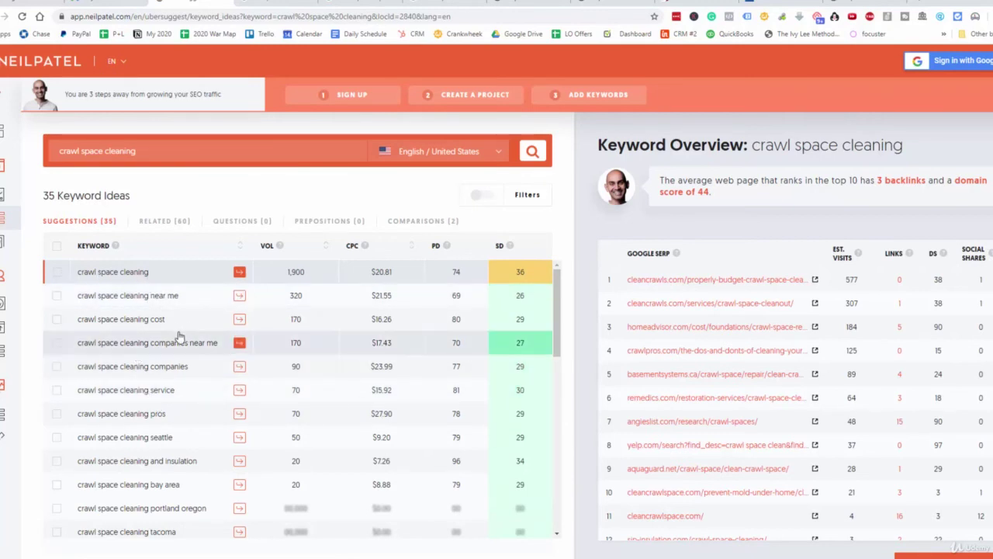
# View the Negative Keywords sheet in the Google Ads spreadsheet and return to the Keyword Research sheet
pyautogui.click(152, 4)
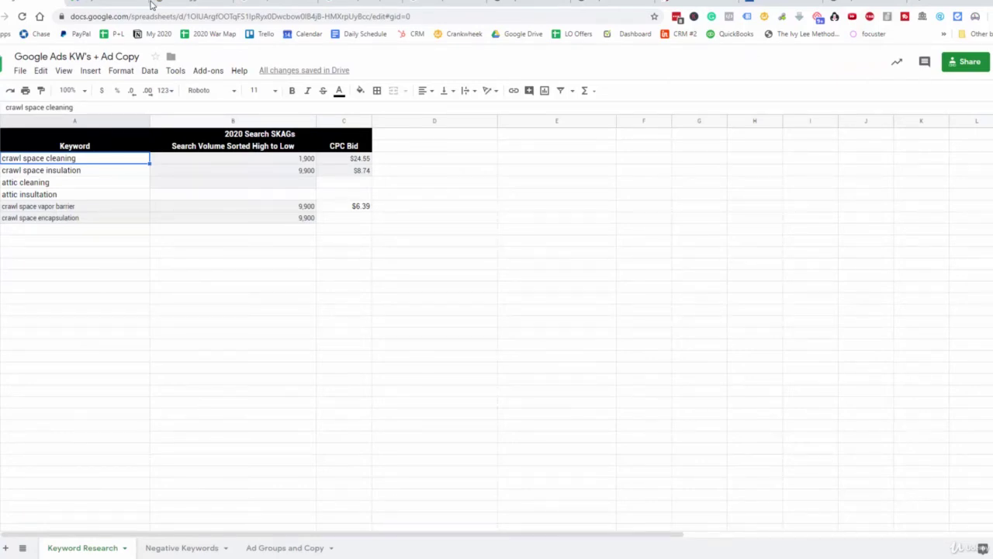
pyautogui.hotkey('ctrl', 'shift', 'pagedown')
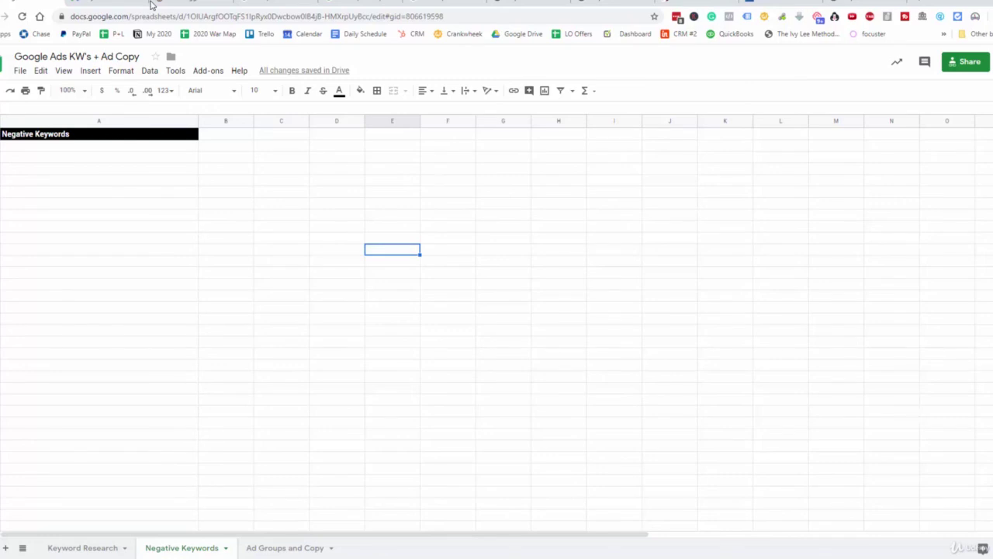
pyautogui.click(100, 459)
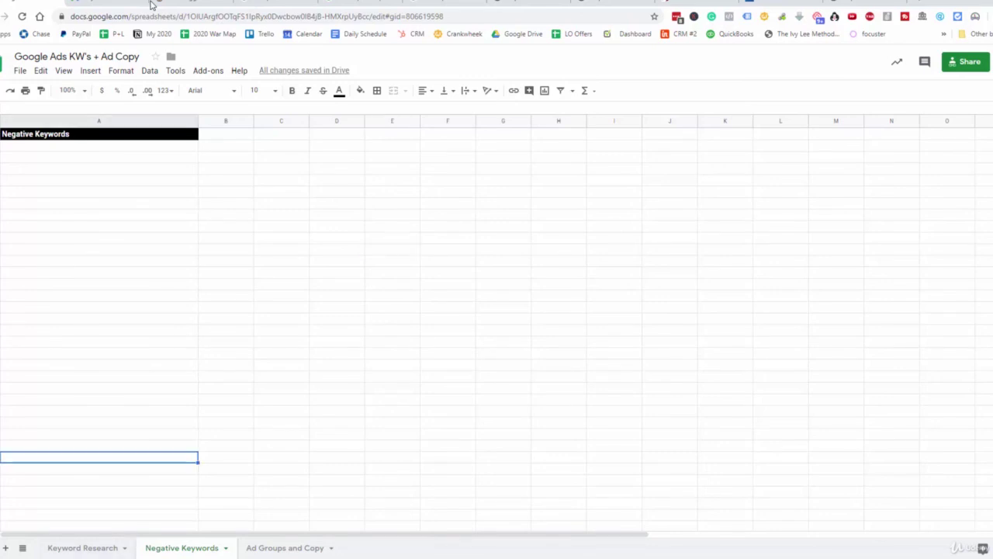
pyautogui.click(99, 411)
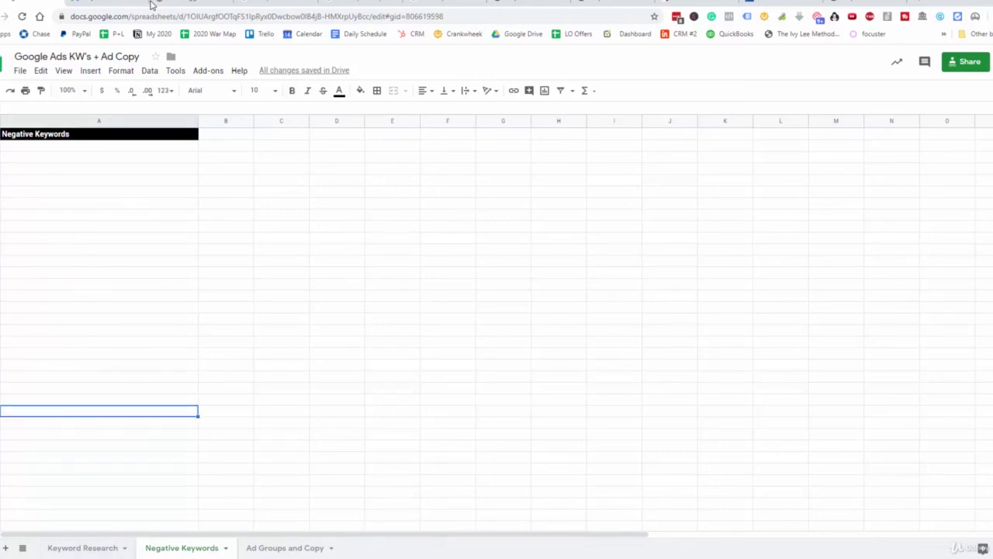
pyautogui.hotkey('ctrl', 'shift', 'pageup')
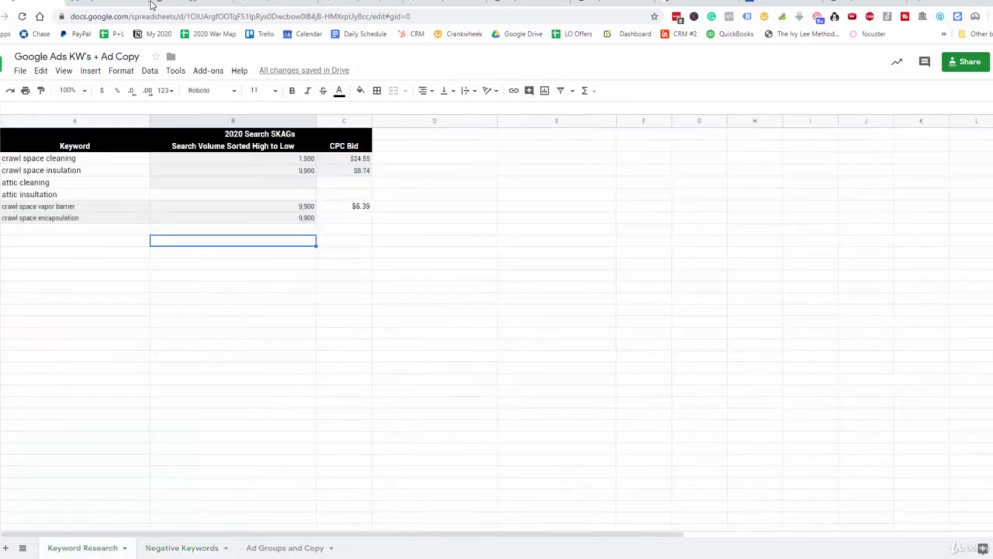
# Copy "attic cleaning" from the keyword list and get its keyword ideas in Keyword Planner in place of "crawl space vapor barrier"
pyautogui.rightClick(62, 181)
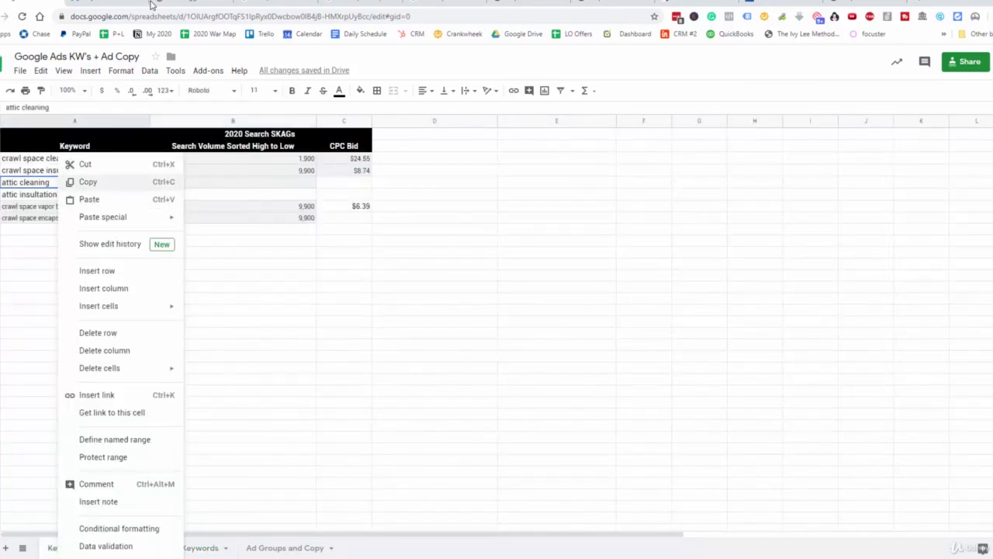
pyautogui.click(93, 182)
pyautogui.click(152, 4)
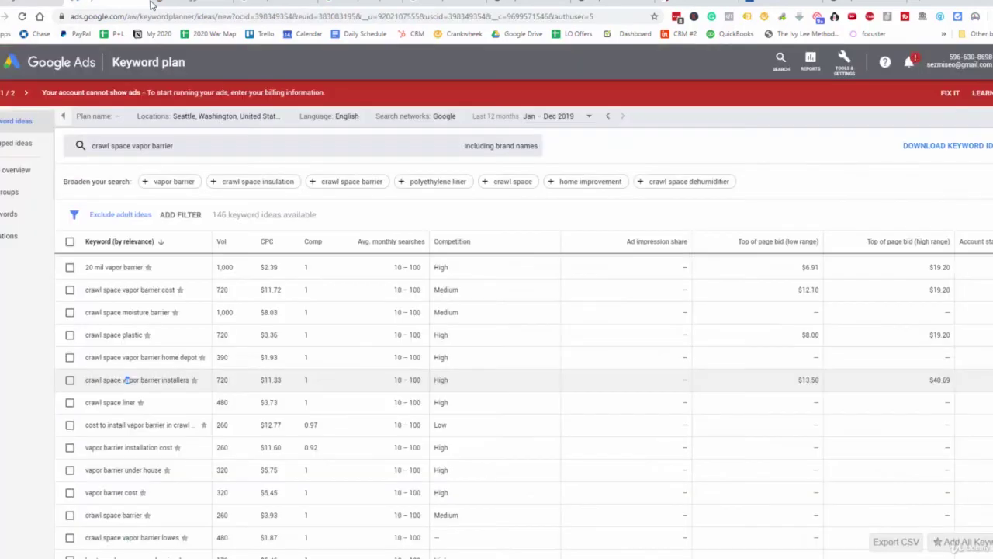
pyautogui.press('BackSpace')
pyautogui.press('BackSpace')
pyautogui.hotkey('ctrl', 'v')
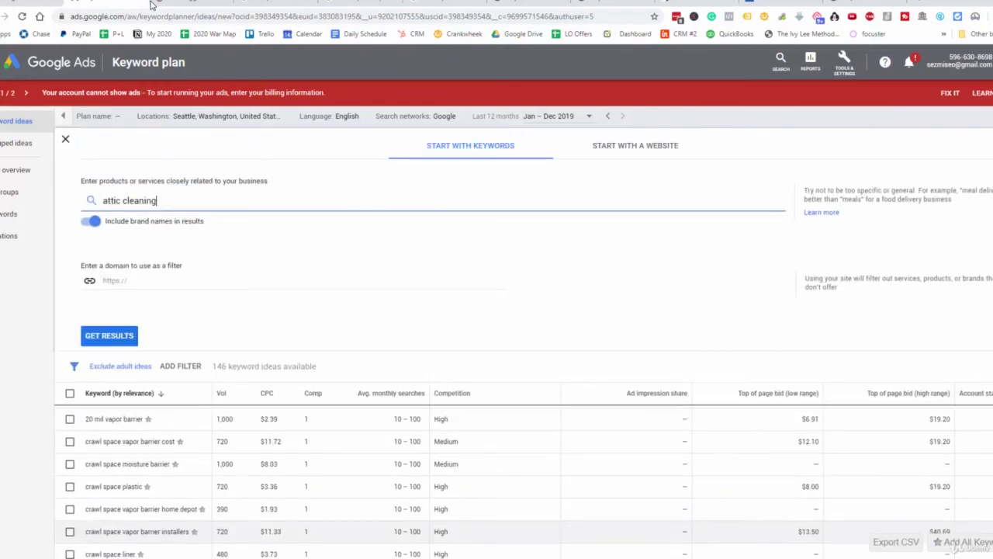
pyautogui.press('Return')
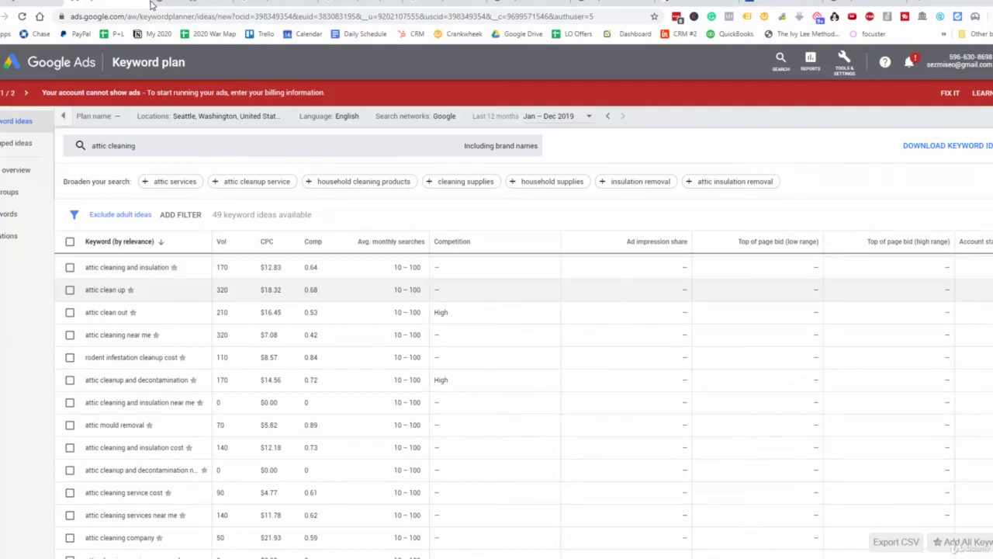
# Copy "attic cleaning" from the Keyword Planner ideas and compare them with the attic cleaning row in the keyword spreadsheet
pyautogui.moveTo(126, 267); pyautogui.dragTo(86, 267)
pyautogui.rightClick(87, 270)
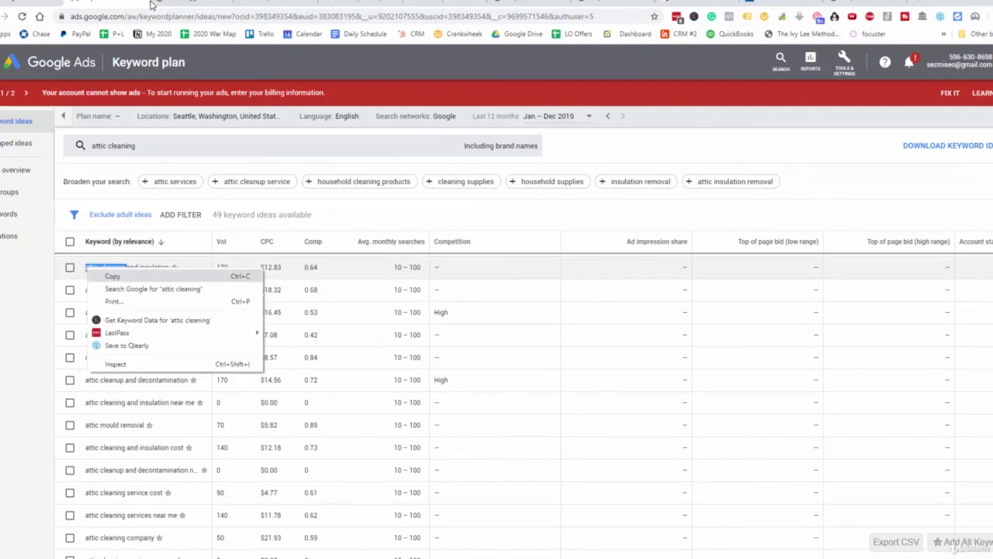
pyautogui.click(113, 276)
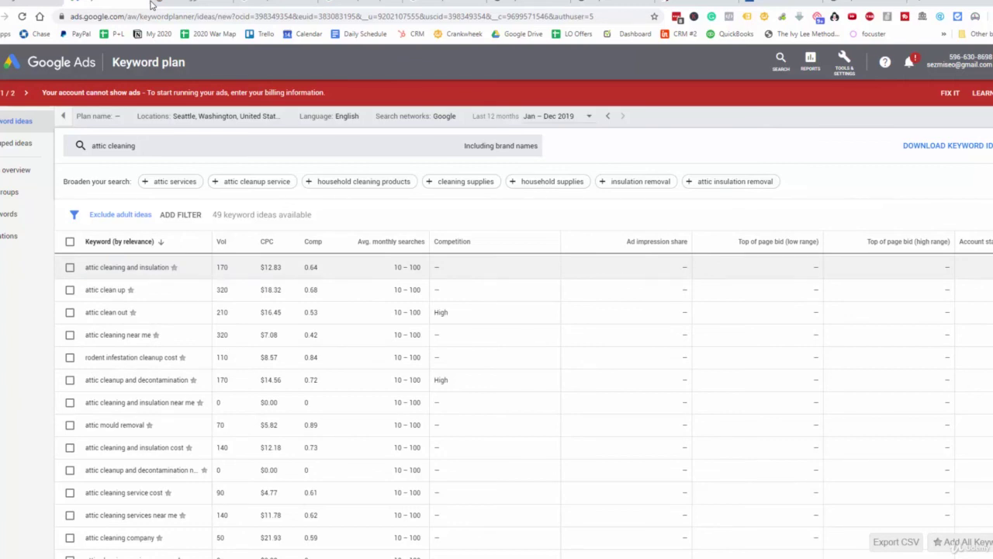
pyautogui.click(152, 4)
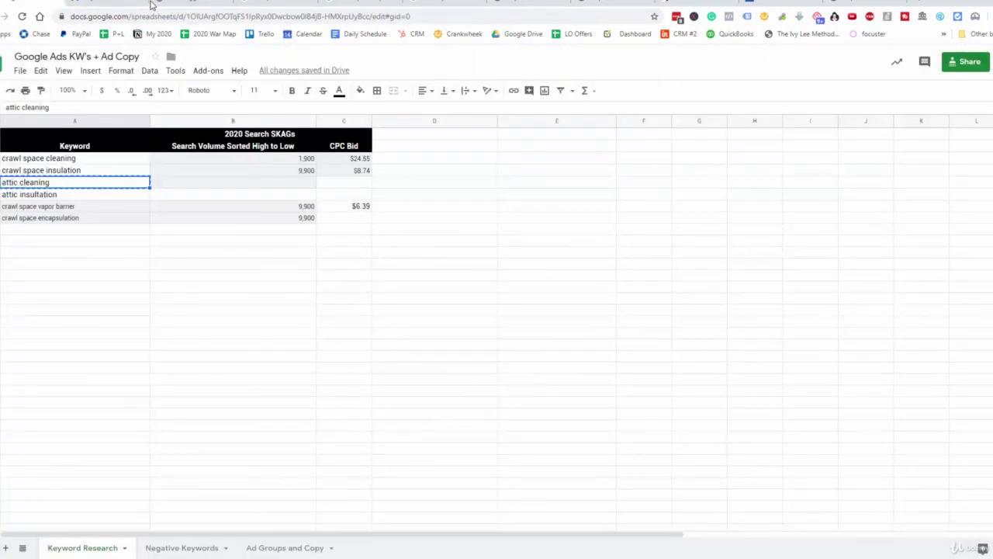
pyautogui.press('Down')
pyautogui.press('Up')
pyautogui.click(152, 5)
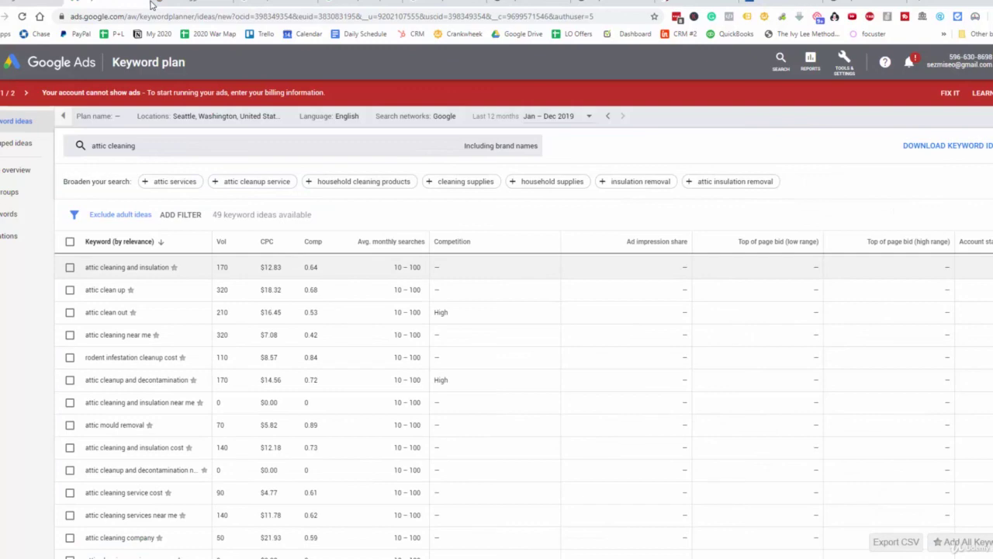
pyautogui.click(152, 5)
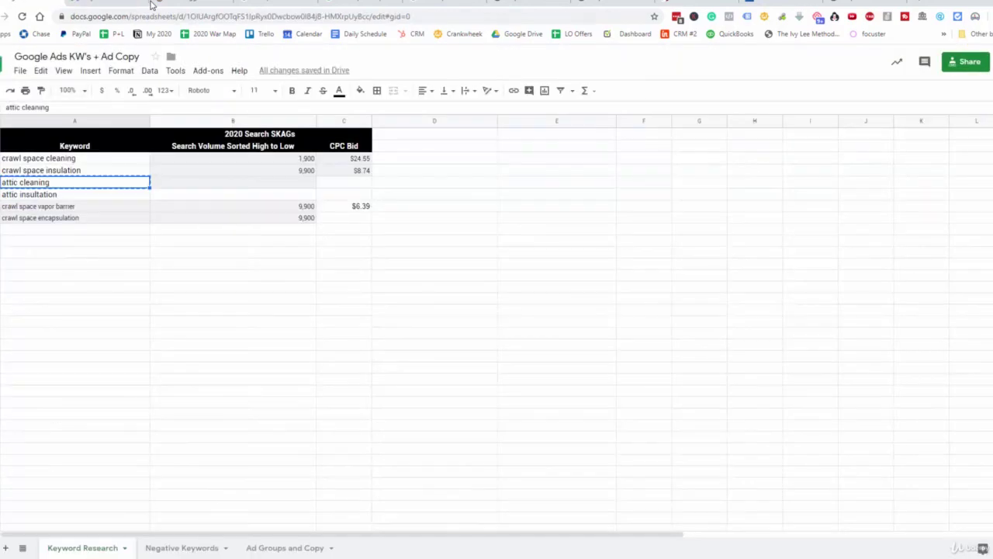
pyautogui.click(152, 5)
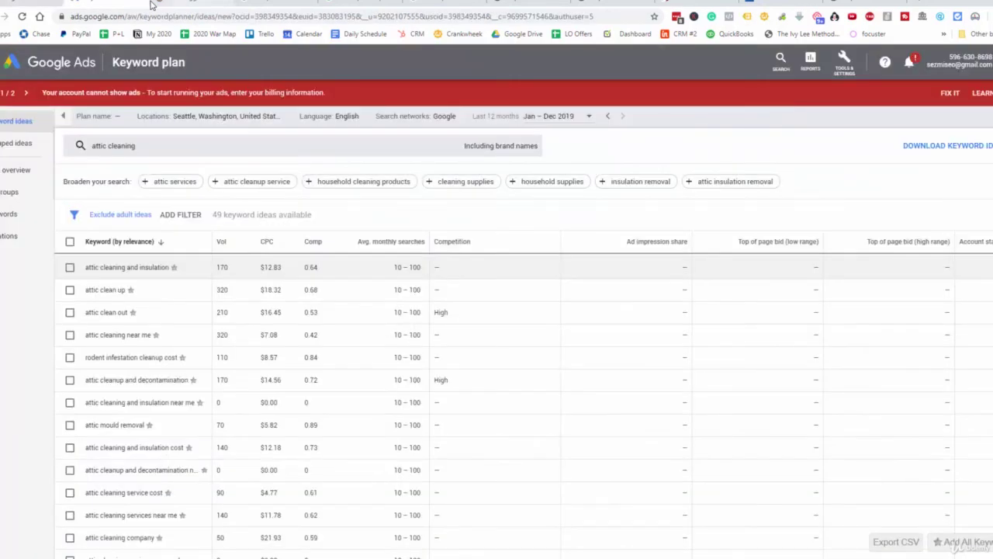
# Switch to Ubersuggest and get the keyword ideas for "attic cleaning" in place of "crawl space cleaning"
pyautogui.click(152, 4)
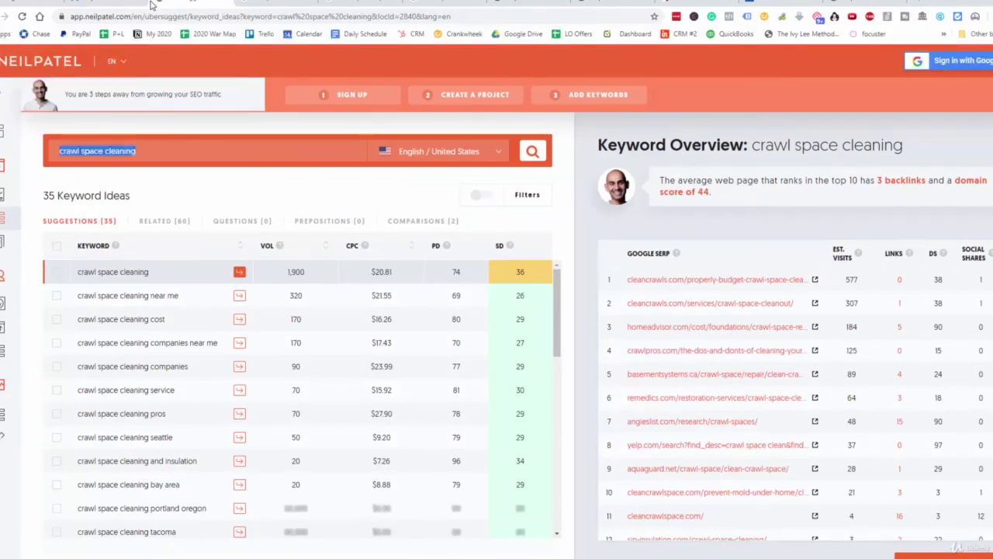
pyautogui.write('atti')
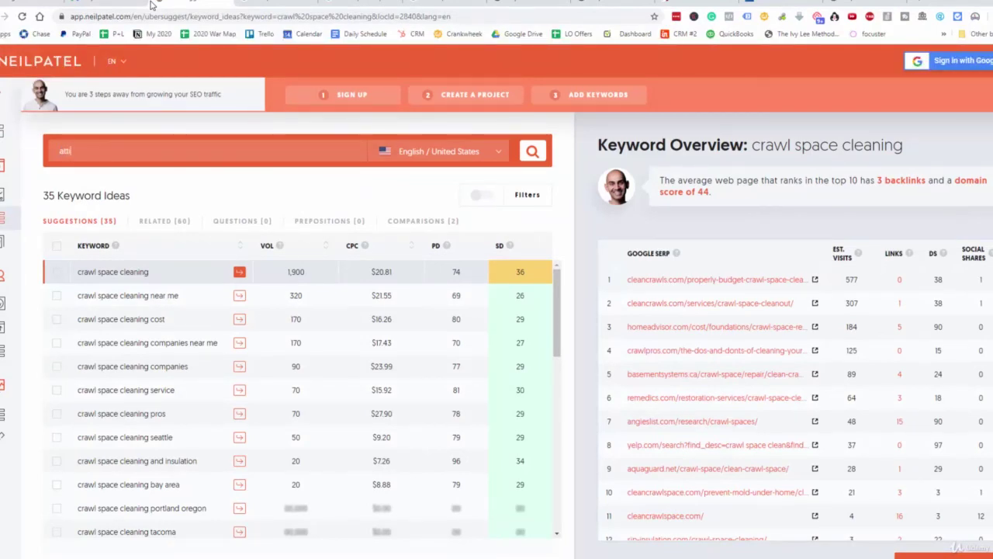
pyautogui.write('c cleaning')
pyautogui.press('Return')
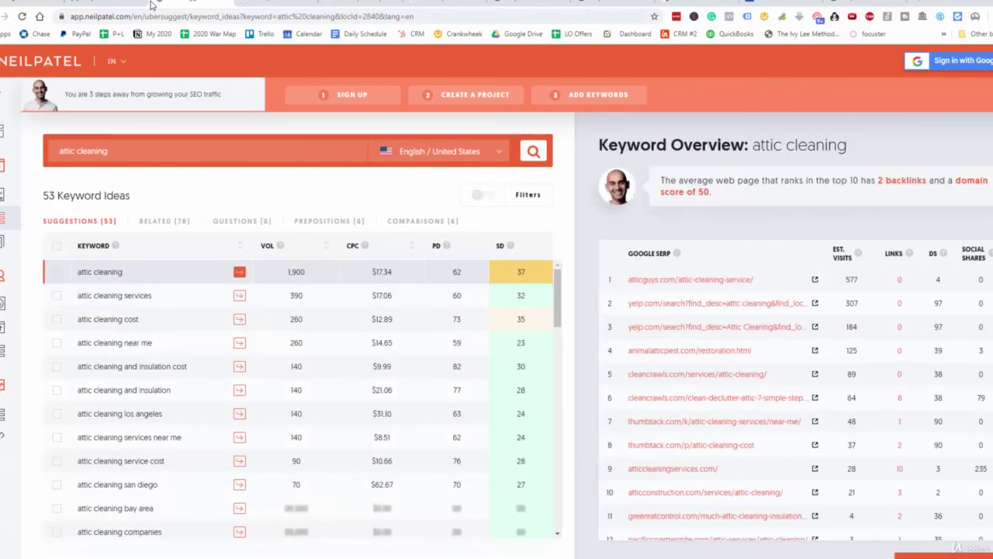
# Copy the attic cleaning volume of 1,900 from Ubersuggest into its search volume cell in the keyword spreadsheet
pyautogui.doubleClick(295, 272)
pyautogui.rightClick(298, 271)
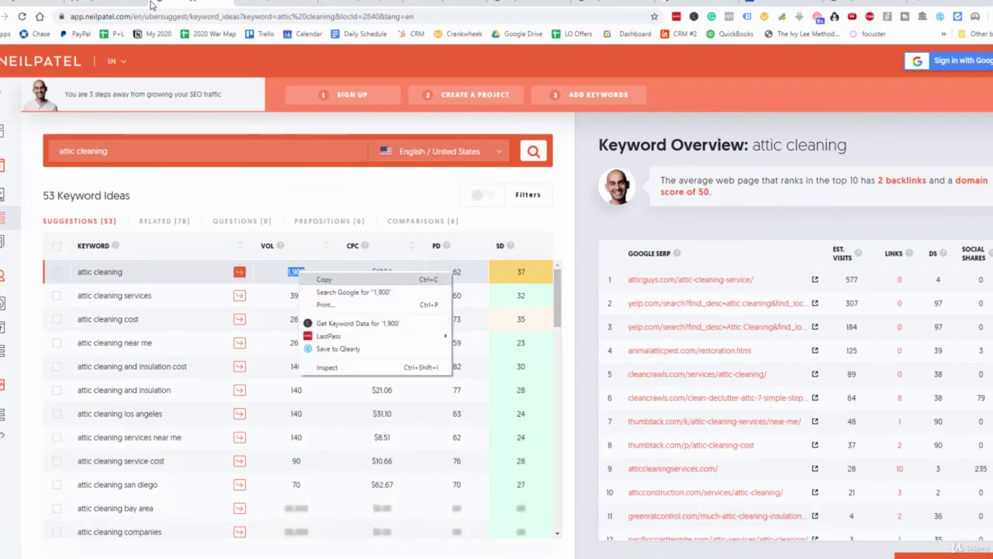
pyautogui.click(314, 275)
pyautogui.click(152, 4)
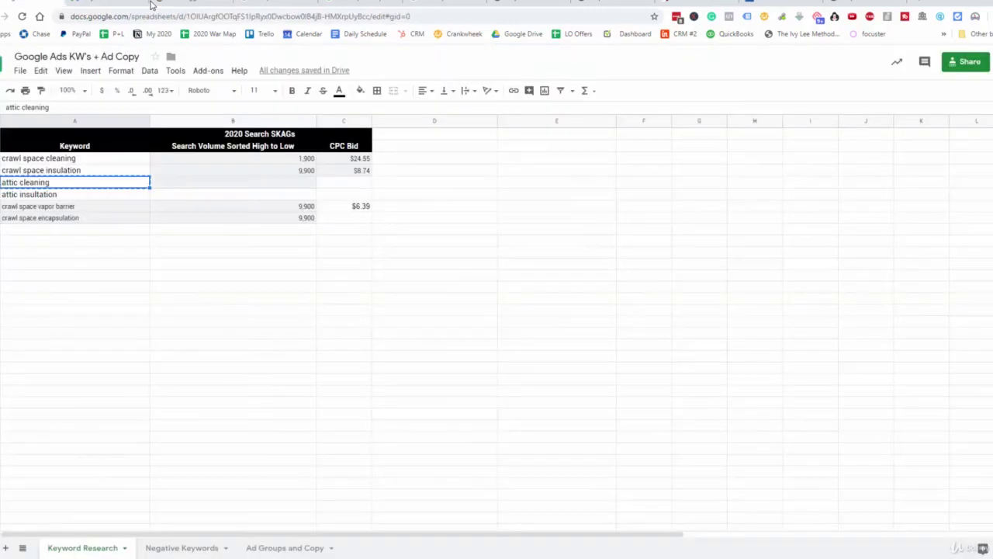
pyautogui.press('Right')
pyautogui.hotkey('ctrl', 'v')
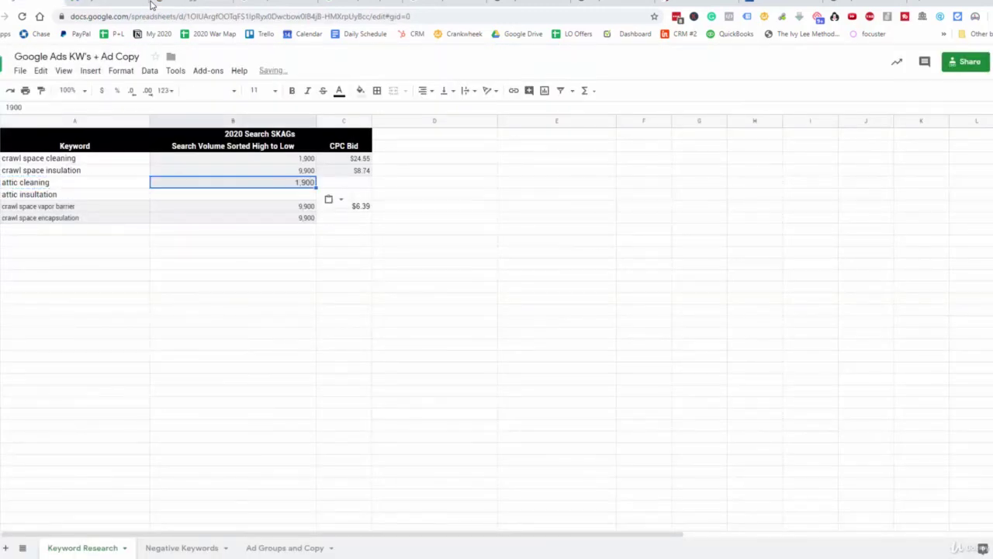
# Copy the attic cleaning CPC of $17.34 from Ubersuggest into its CPC Bid cell in the keyword spreadsheet
pyautogui.click(151, 4)
pyautogui.click(151, 4)
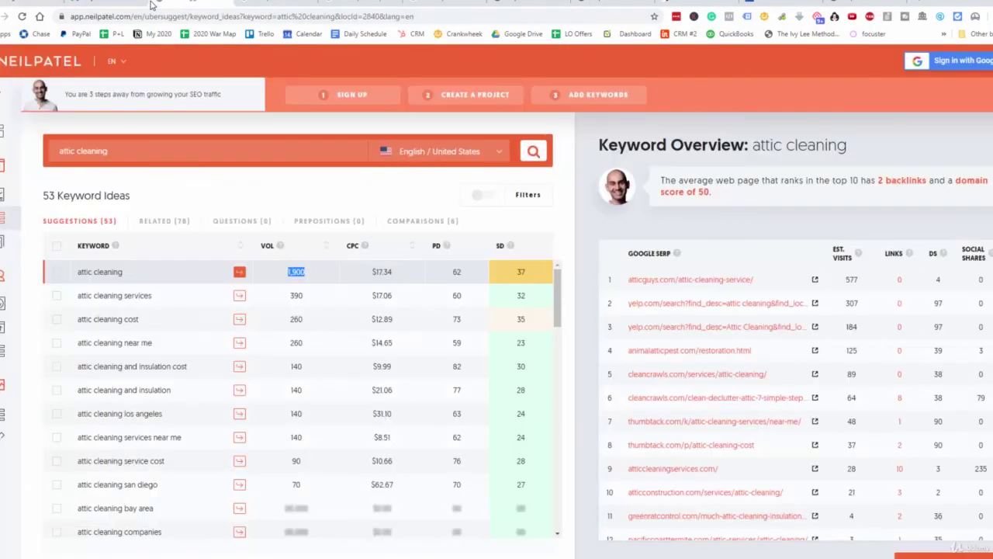
pyautogui.moveTo(372, 271); pyautogui.dragTo(392, 272)
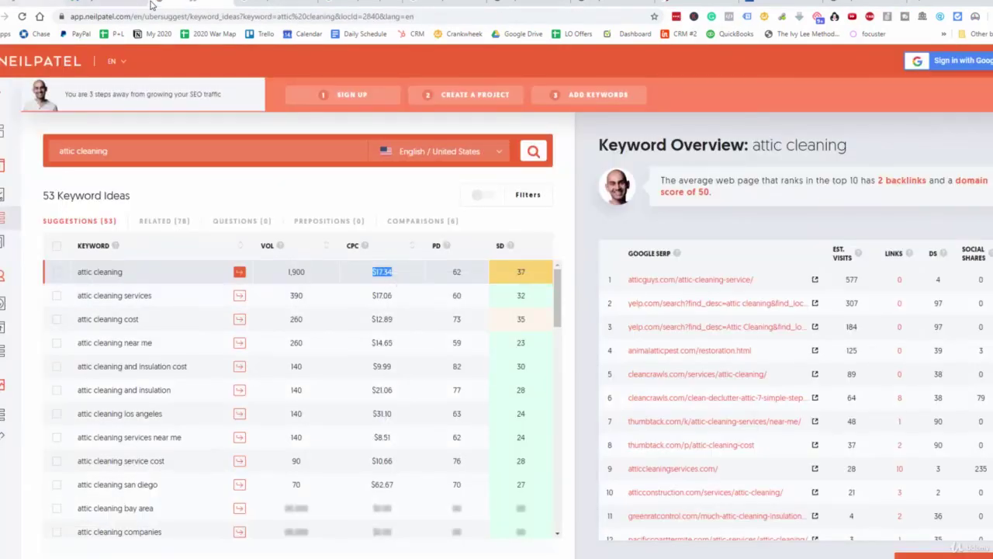
pyautogui.click(152, 4)
pyautogui.press('Tab')
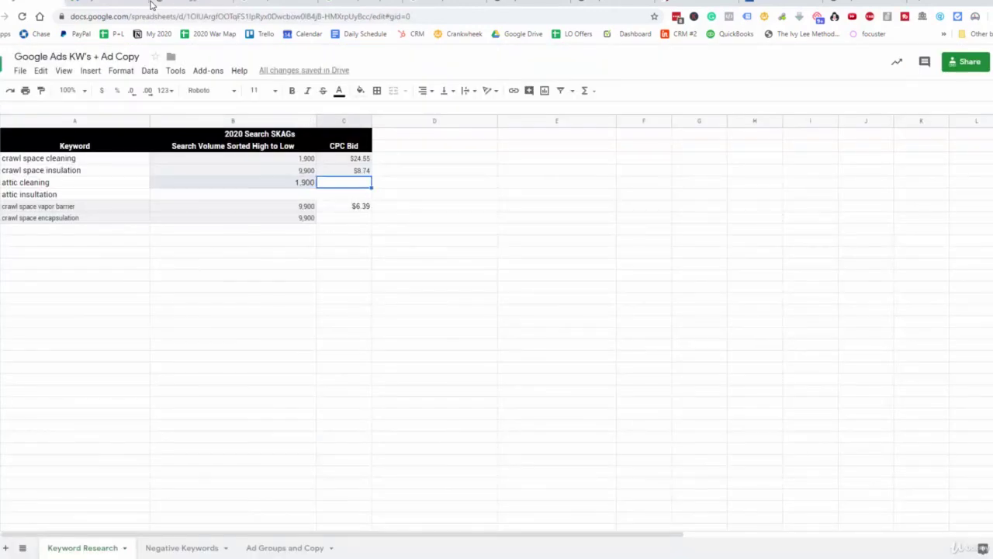
pyautogui.hotkey('ctrl', 'v')
# Return to Ubersuggest and get the keyword ideas for "attic insulation" in place of "attic cleaning"
pyautogui.hotkey('ctrl', 'Tab')
pyautogui.hotkey('ctrl', 'Tab')
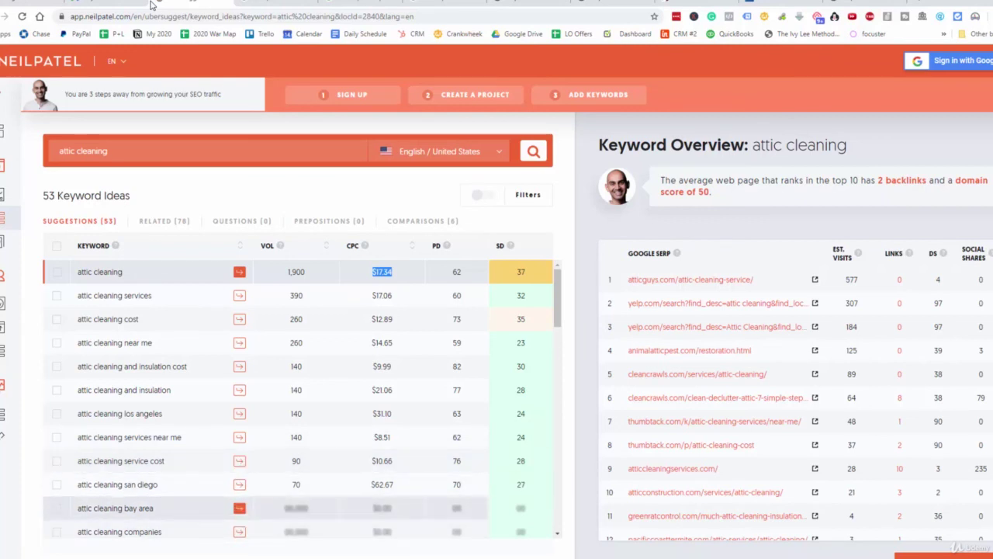
pyautogui.moveTo(107, 150); pyautogui.dragTo(77, 151)
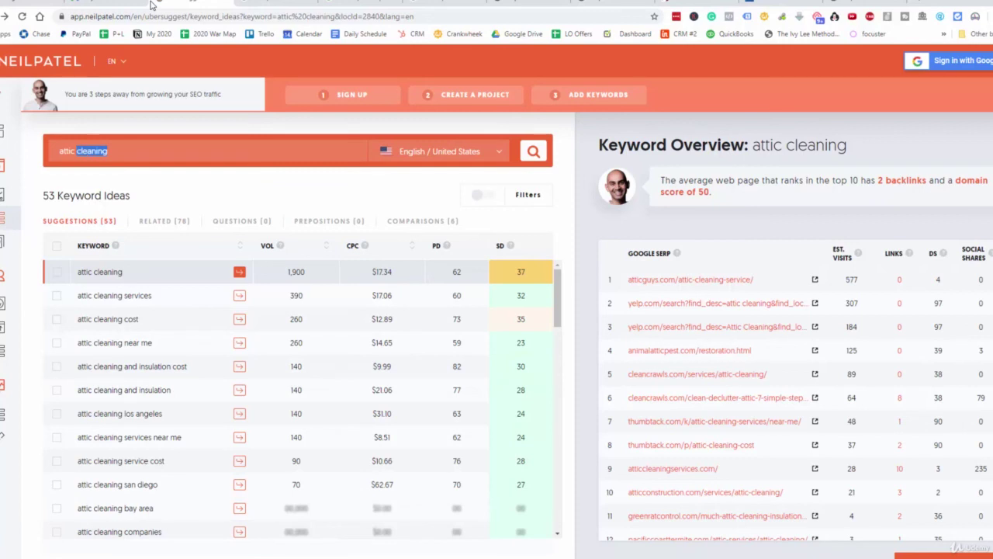
pyautogui.write('insulation')
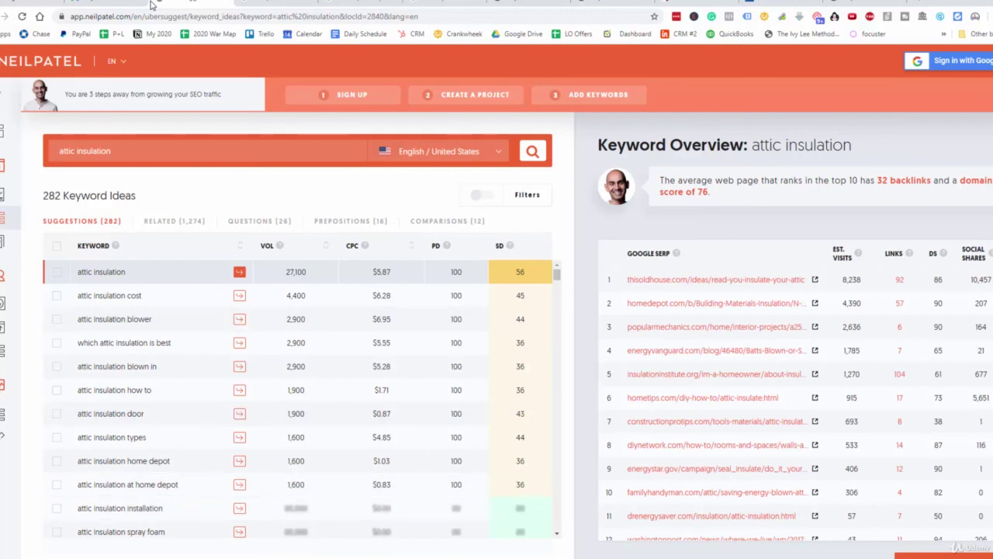
# Return to the keyword spreadsheet and review the keyword list from crawl space cleaning down to crawl space encapsulation
pyautogui.click(152, 5)
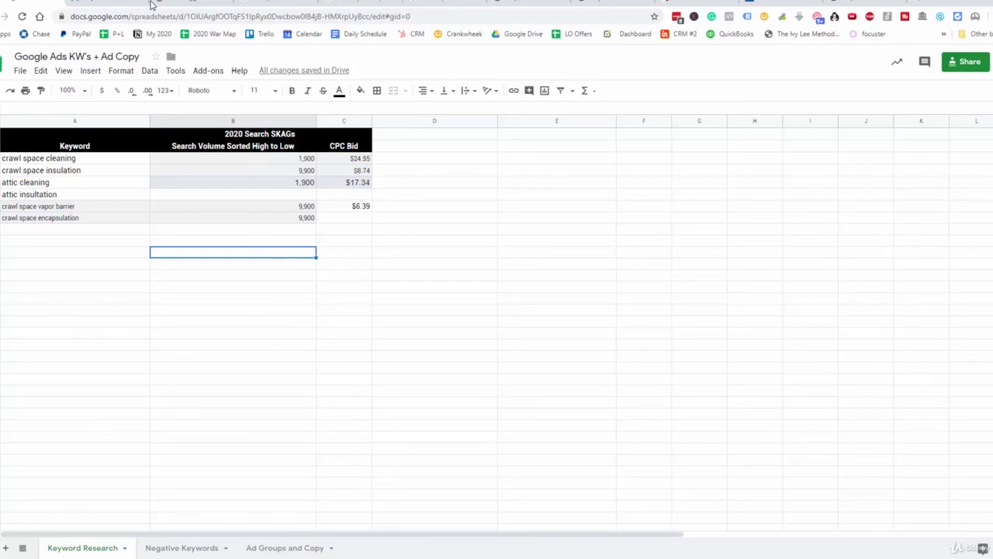
pyautogui.hotkey('ctrl', 'Home')
pyautogui.press('Down')
pyautogui.hotkey('shift', 'Down')
pyautogui.hotkey('shift', 'Down')
pyautogui.hotkey('shift', 'Down')
pyautogui.hotkey('shift', 'Down')
pyautogui.hotkey('shift', 'Down')
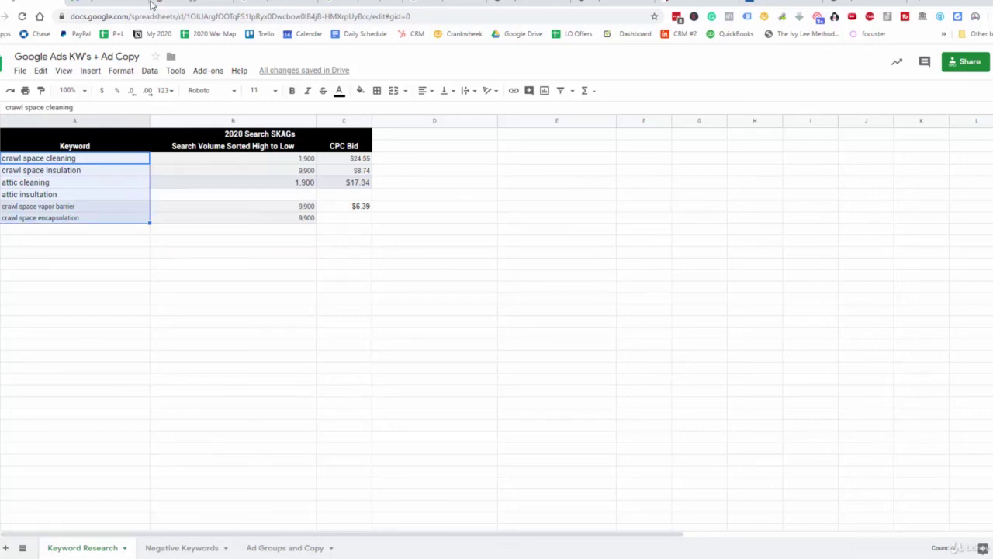
pyautogui.press('Down')
pyautogui.hotkey('ctrl', 'Home')
pyautogui.press('Down')
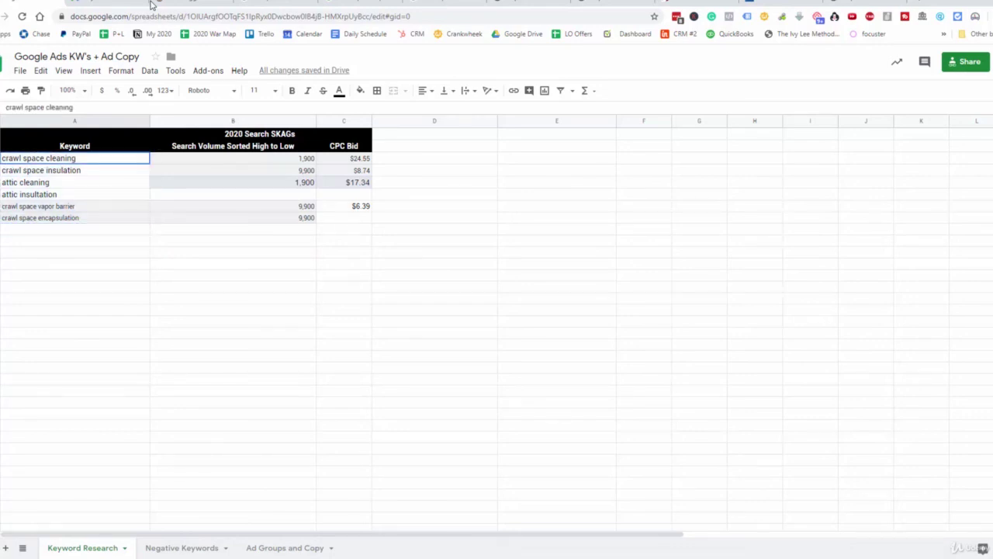